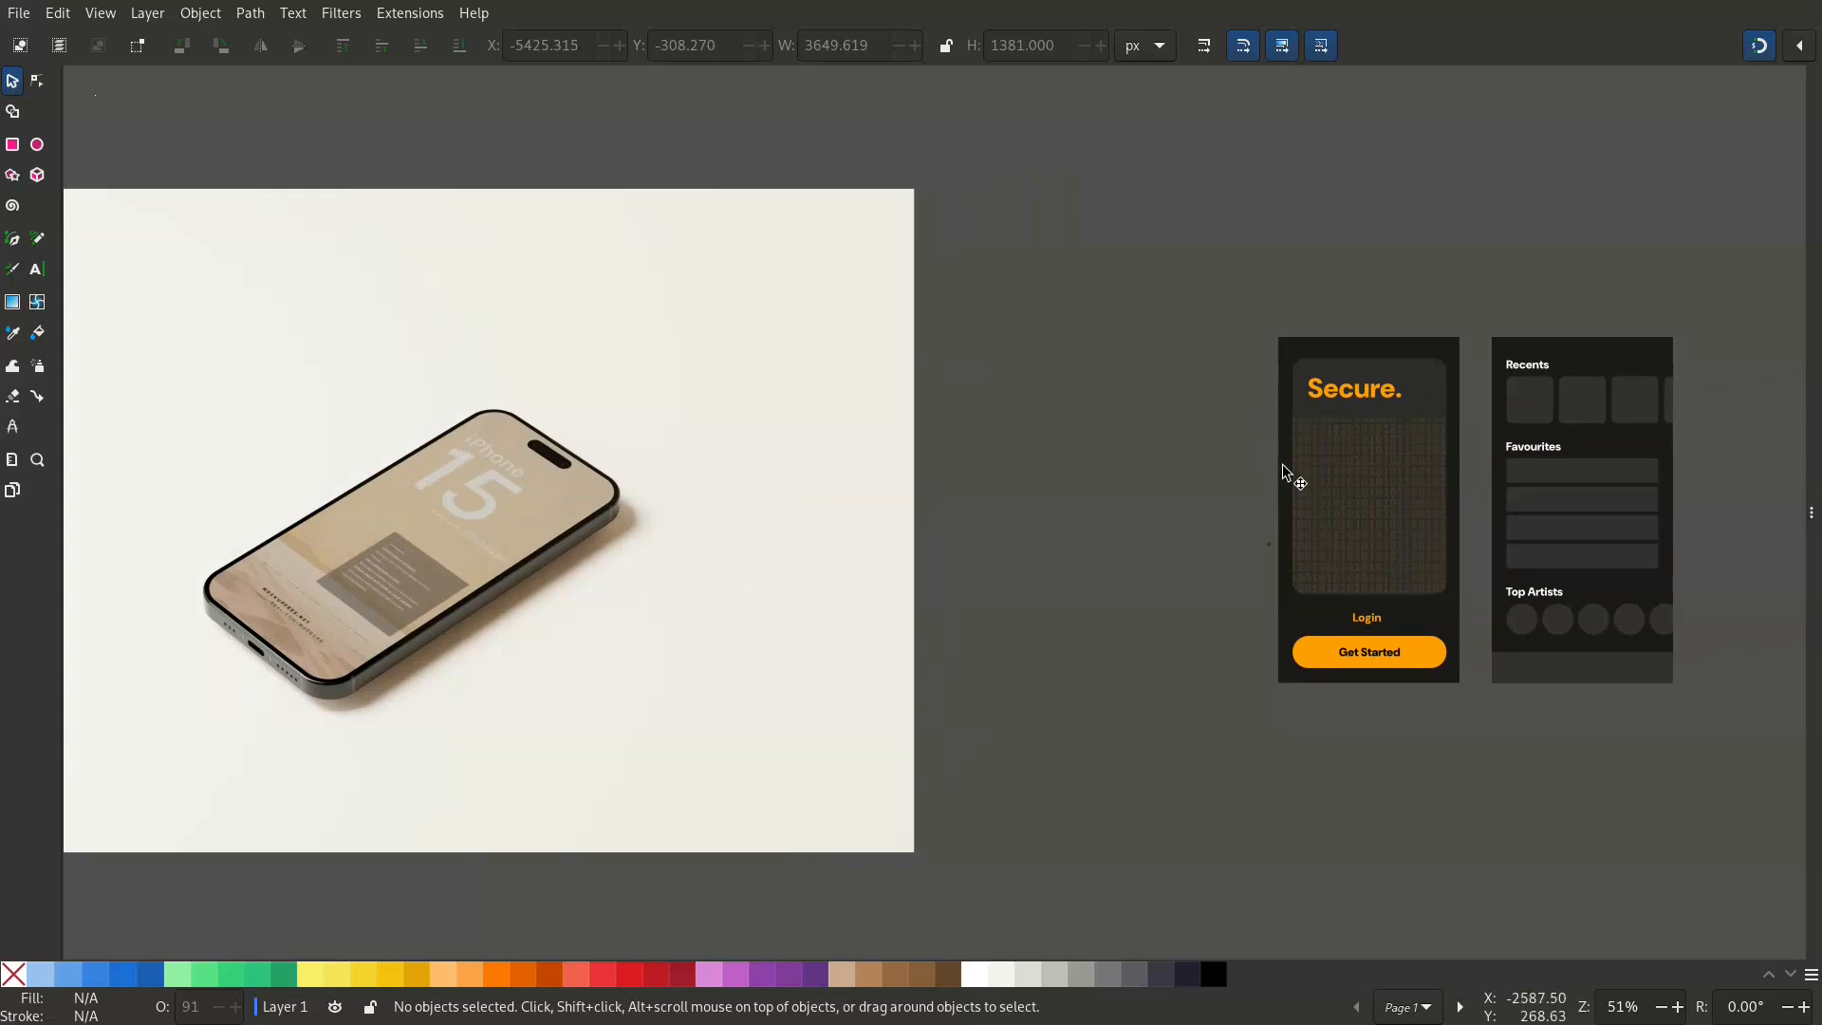
Convert all objects of the Secure login screen design to paths
left_click_drag(1232, 257, 1474, 772)
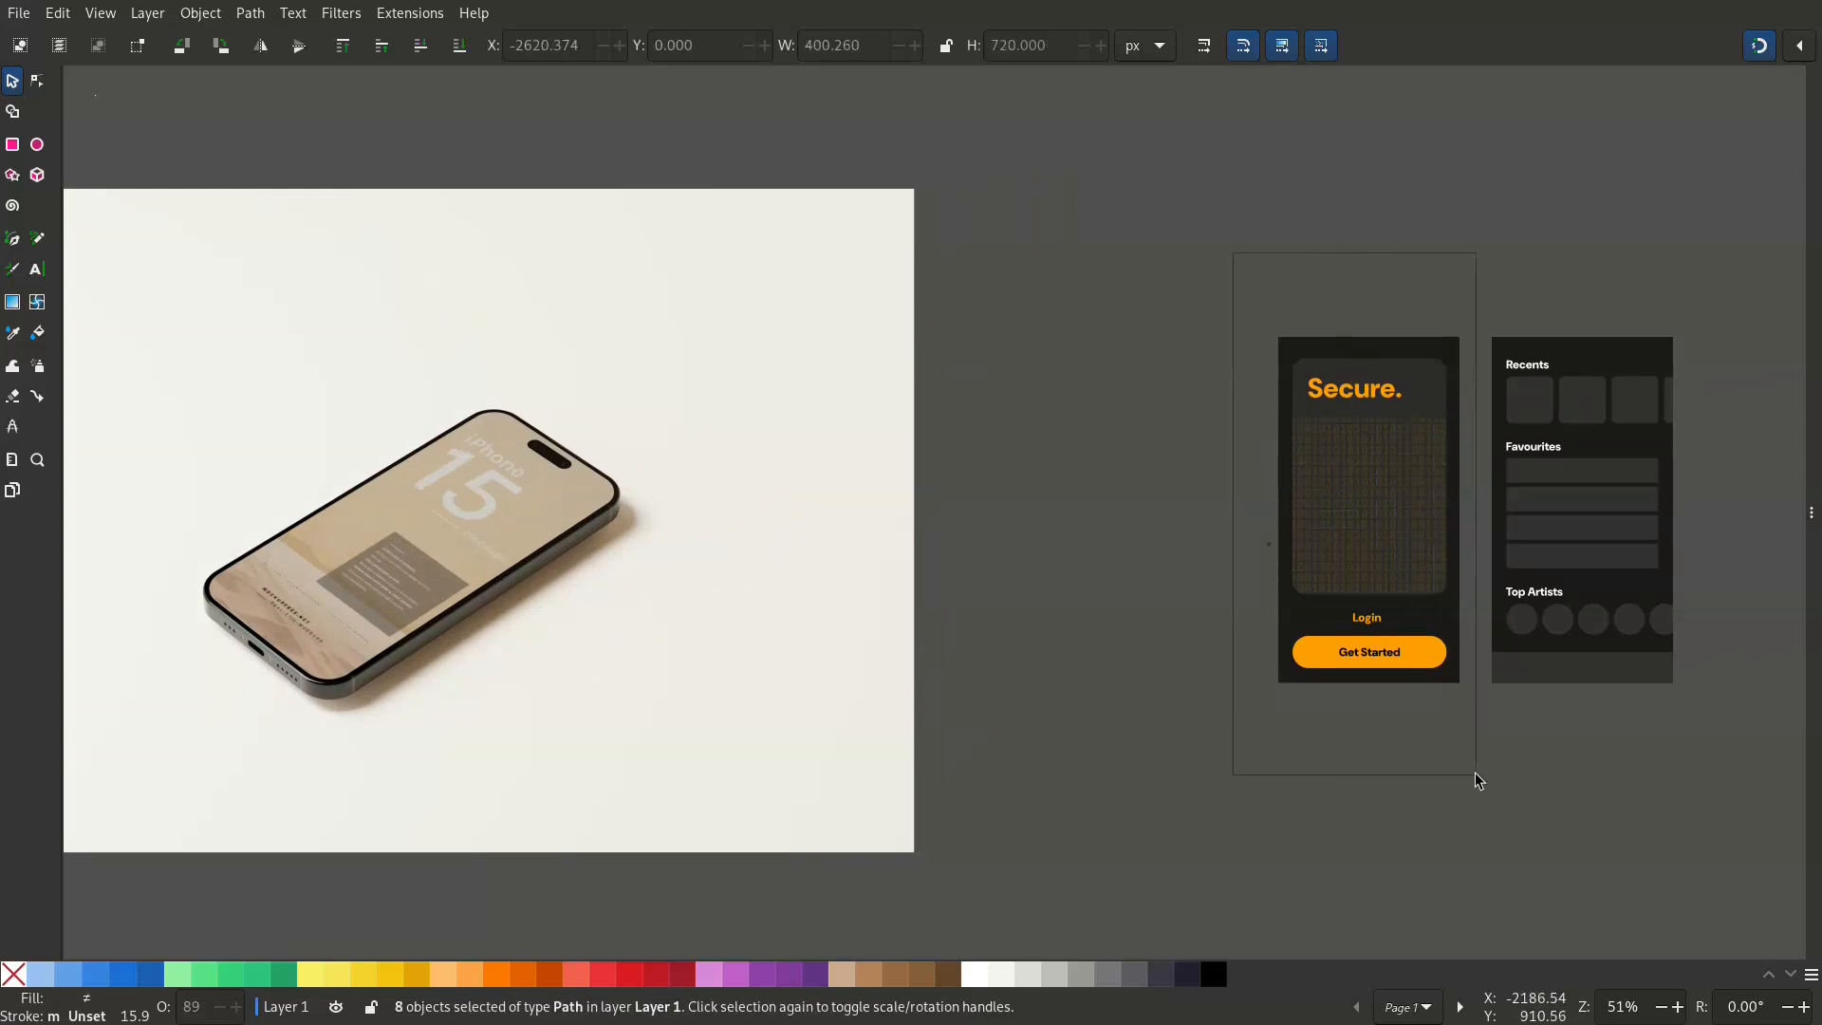
left_click(265, 24)
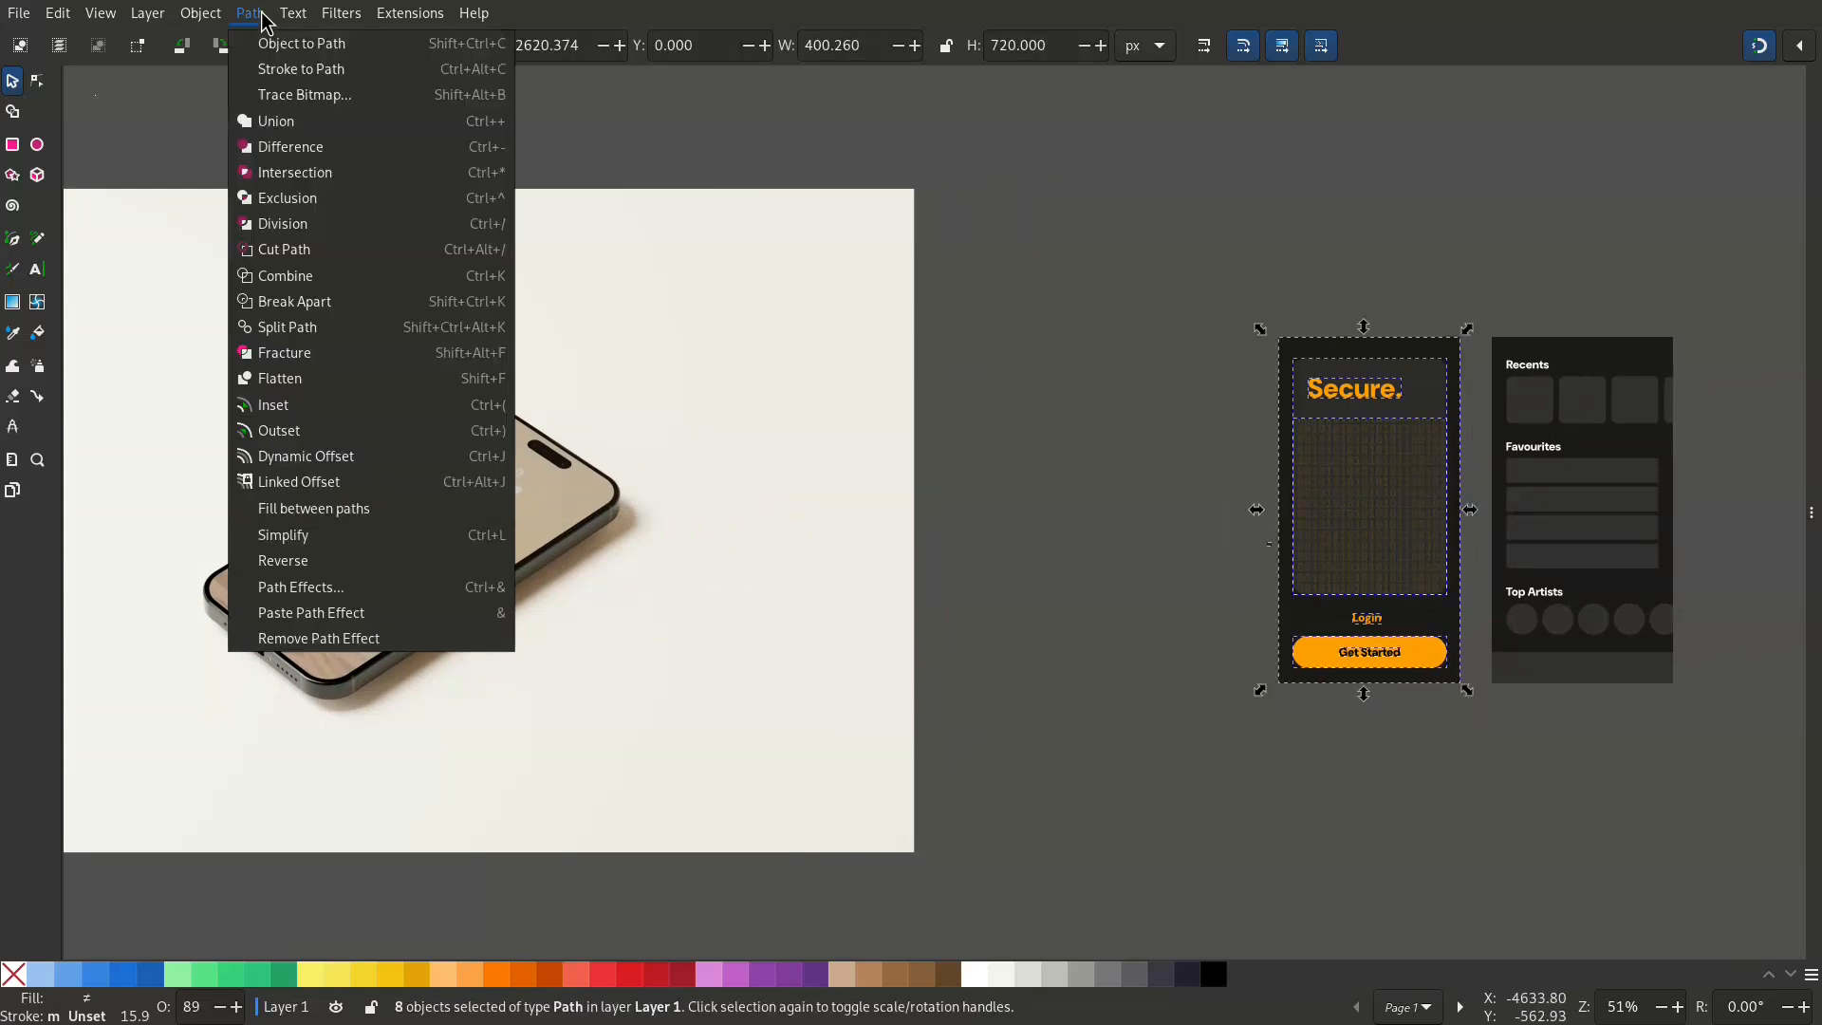
left_click(283, 41)
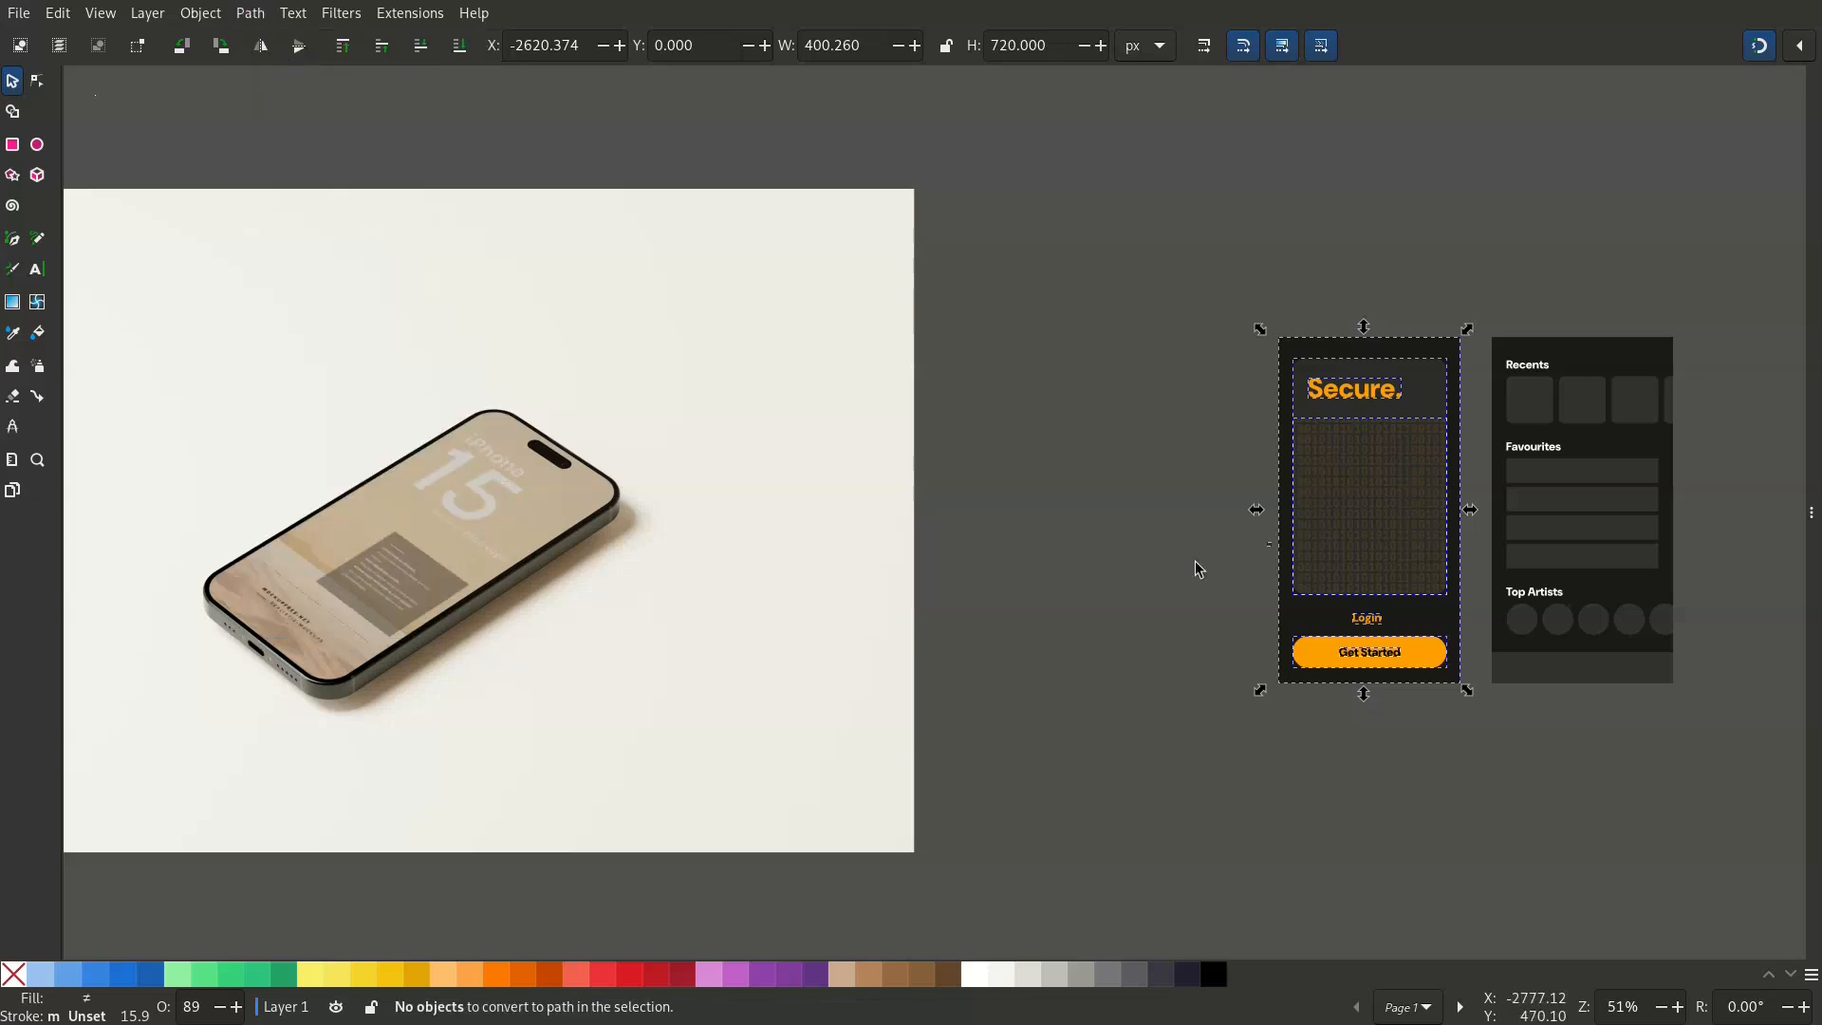
Group all objects of the Secure login screen design
left_click(1211, 605)
left_click_drag(1169, 200, 1486, 797)
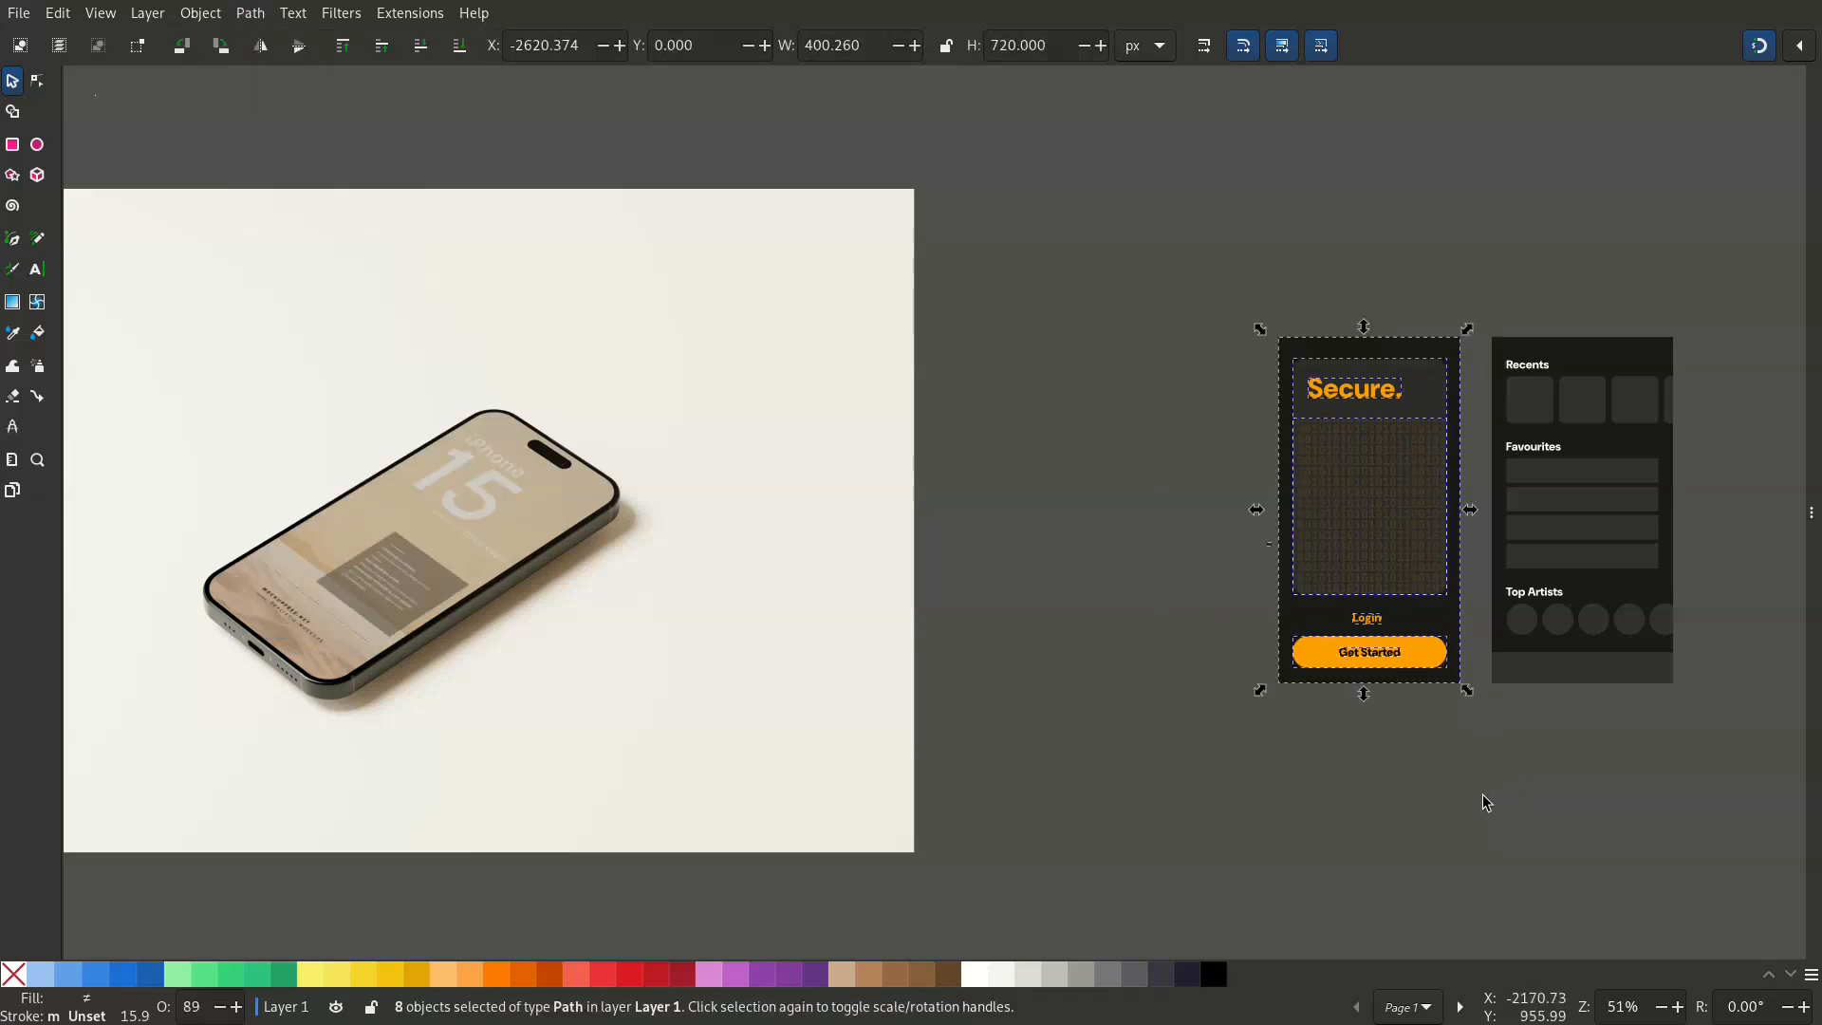
right_click(1363, 497)
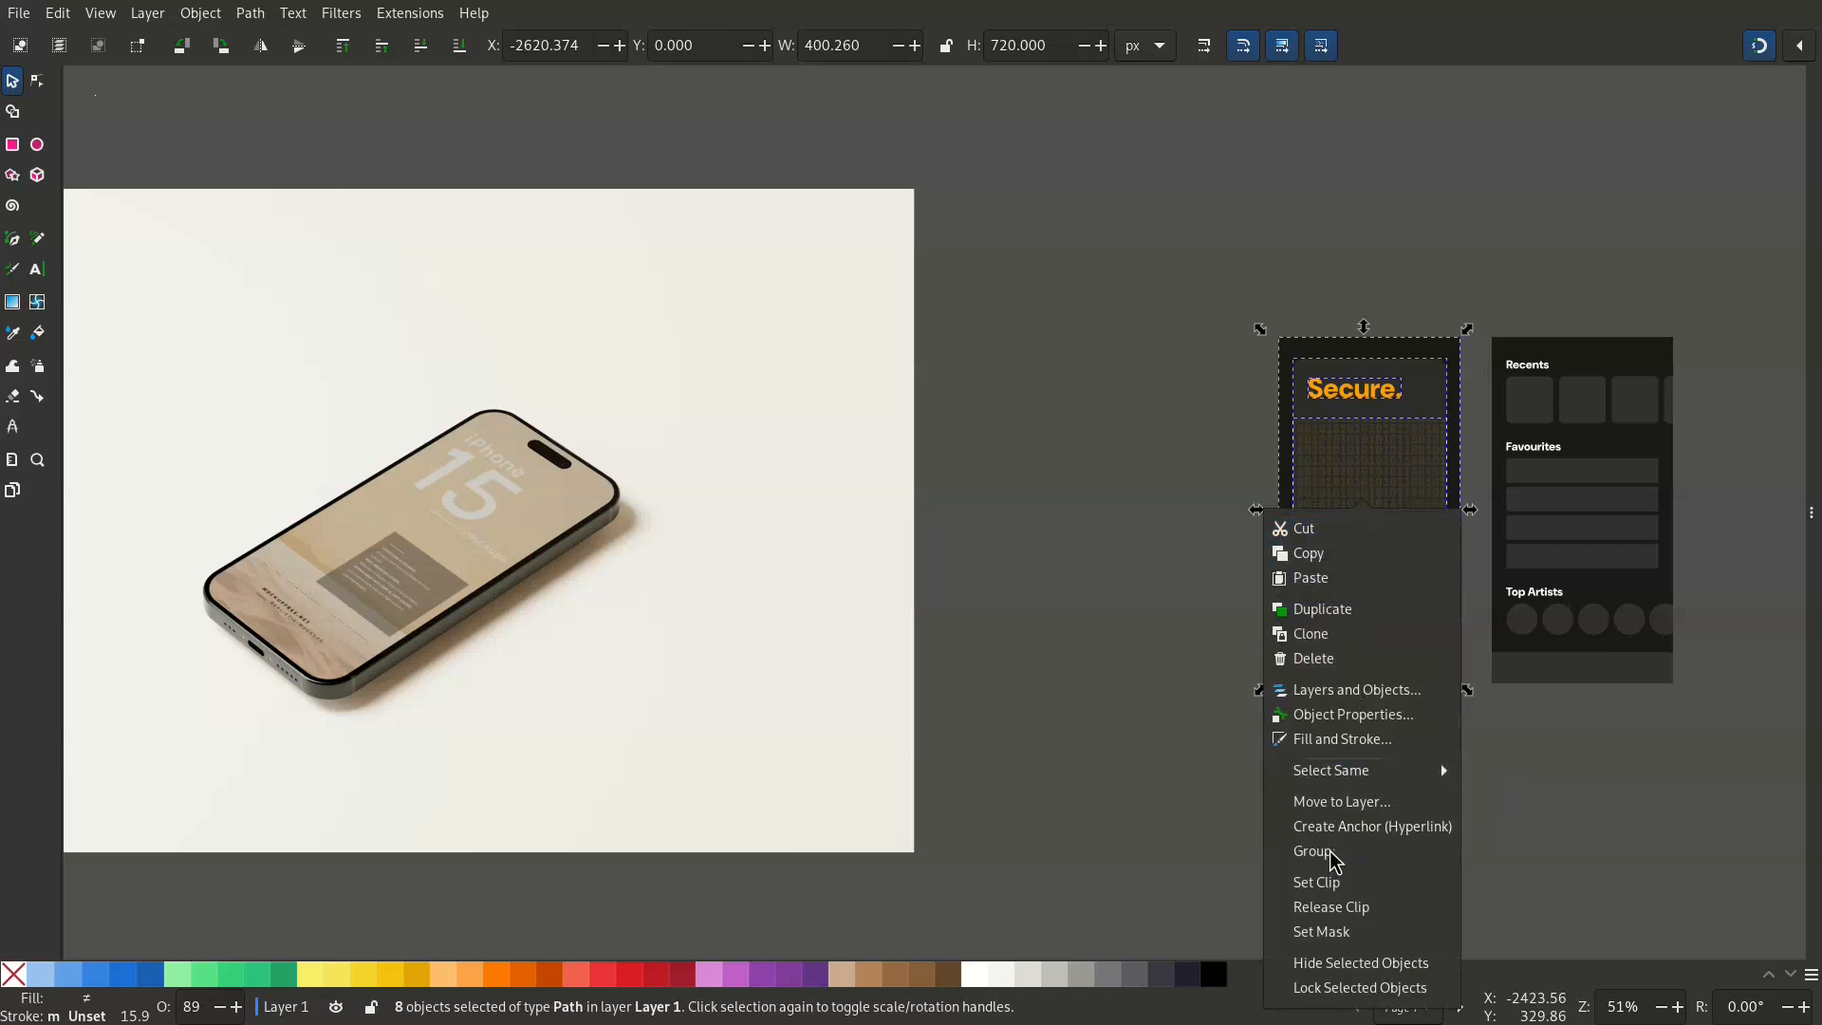
left_click(1333, 850)
left_click(1357, 704)
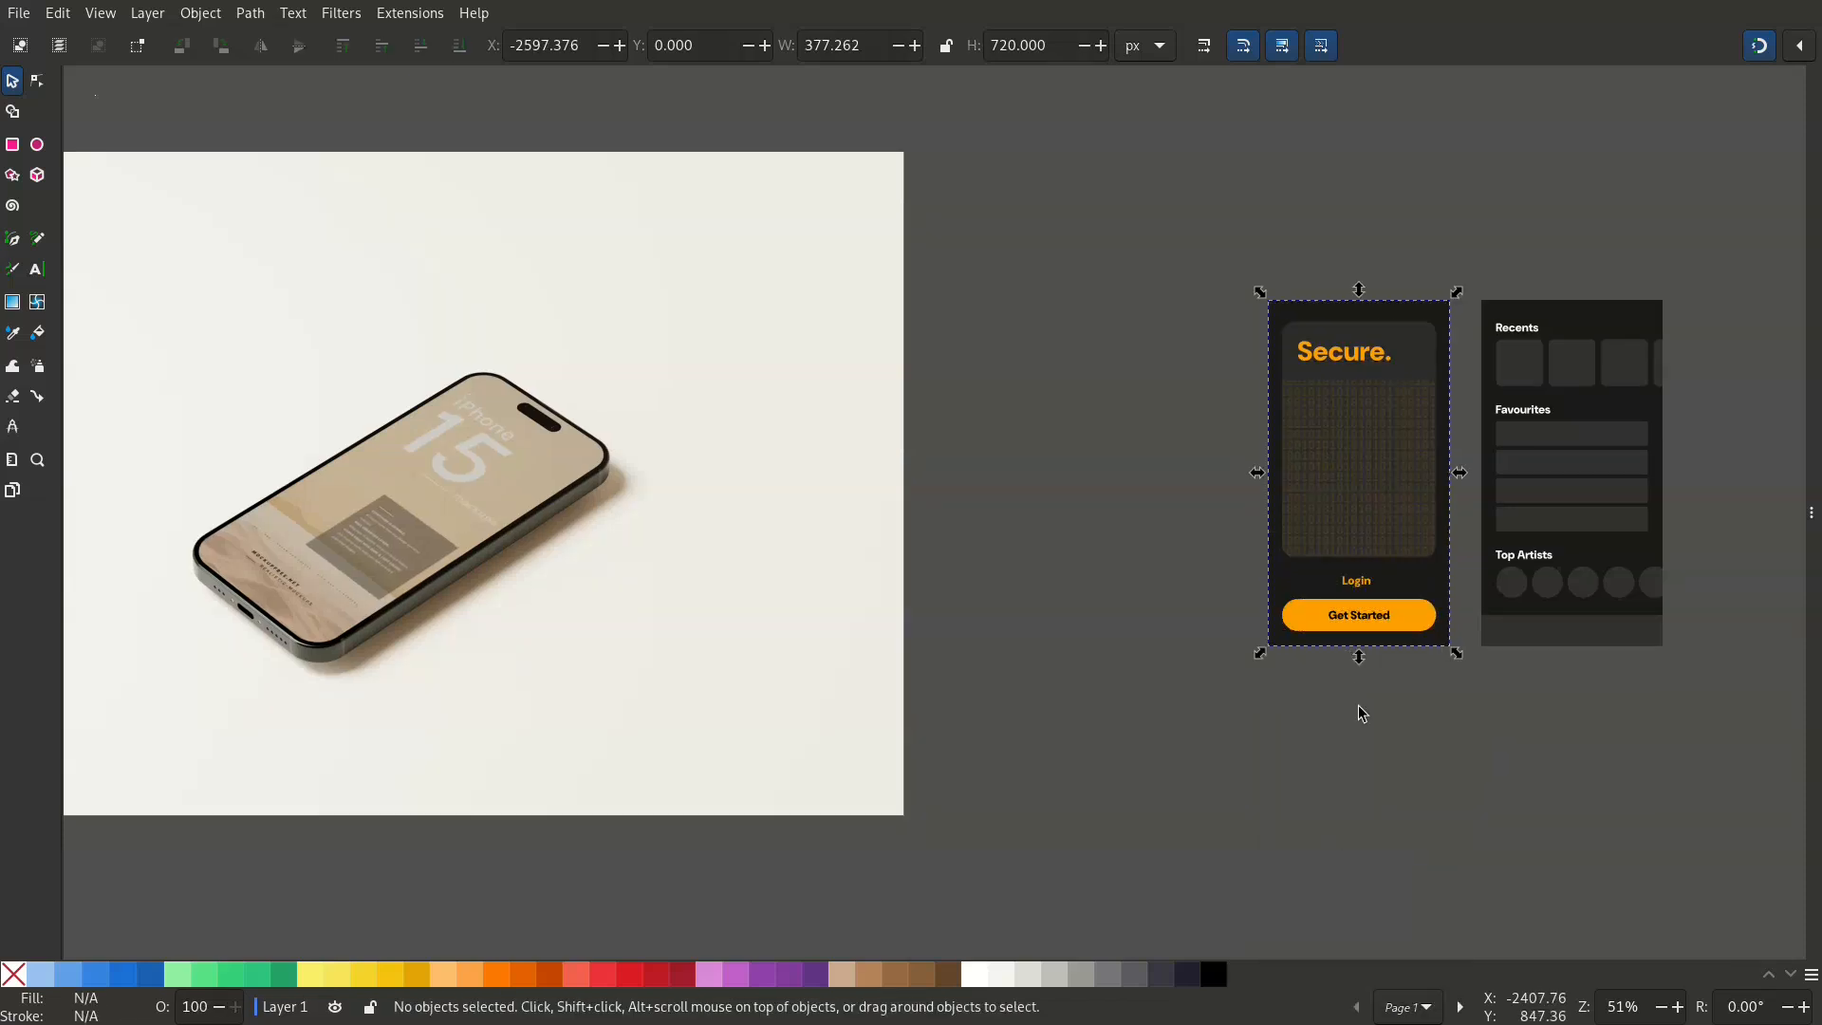
left_click(1354, 503)
right_click(1356, 495)
left_click(1251, 336)
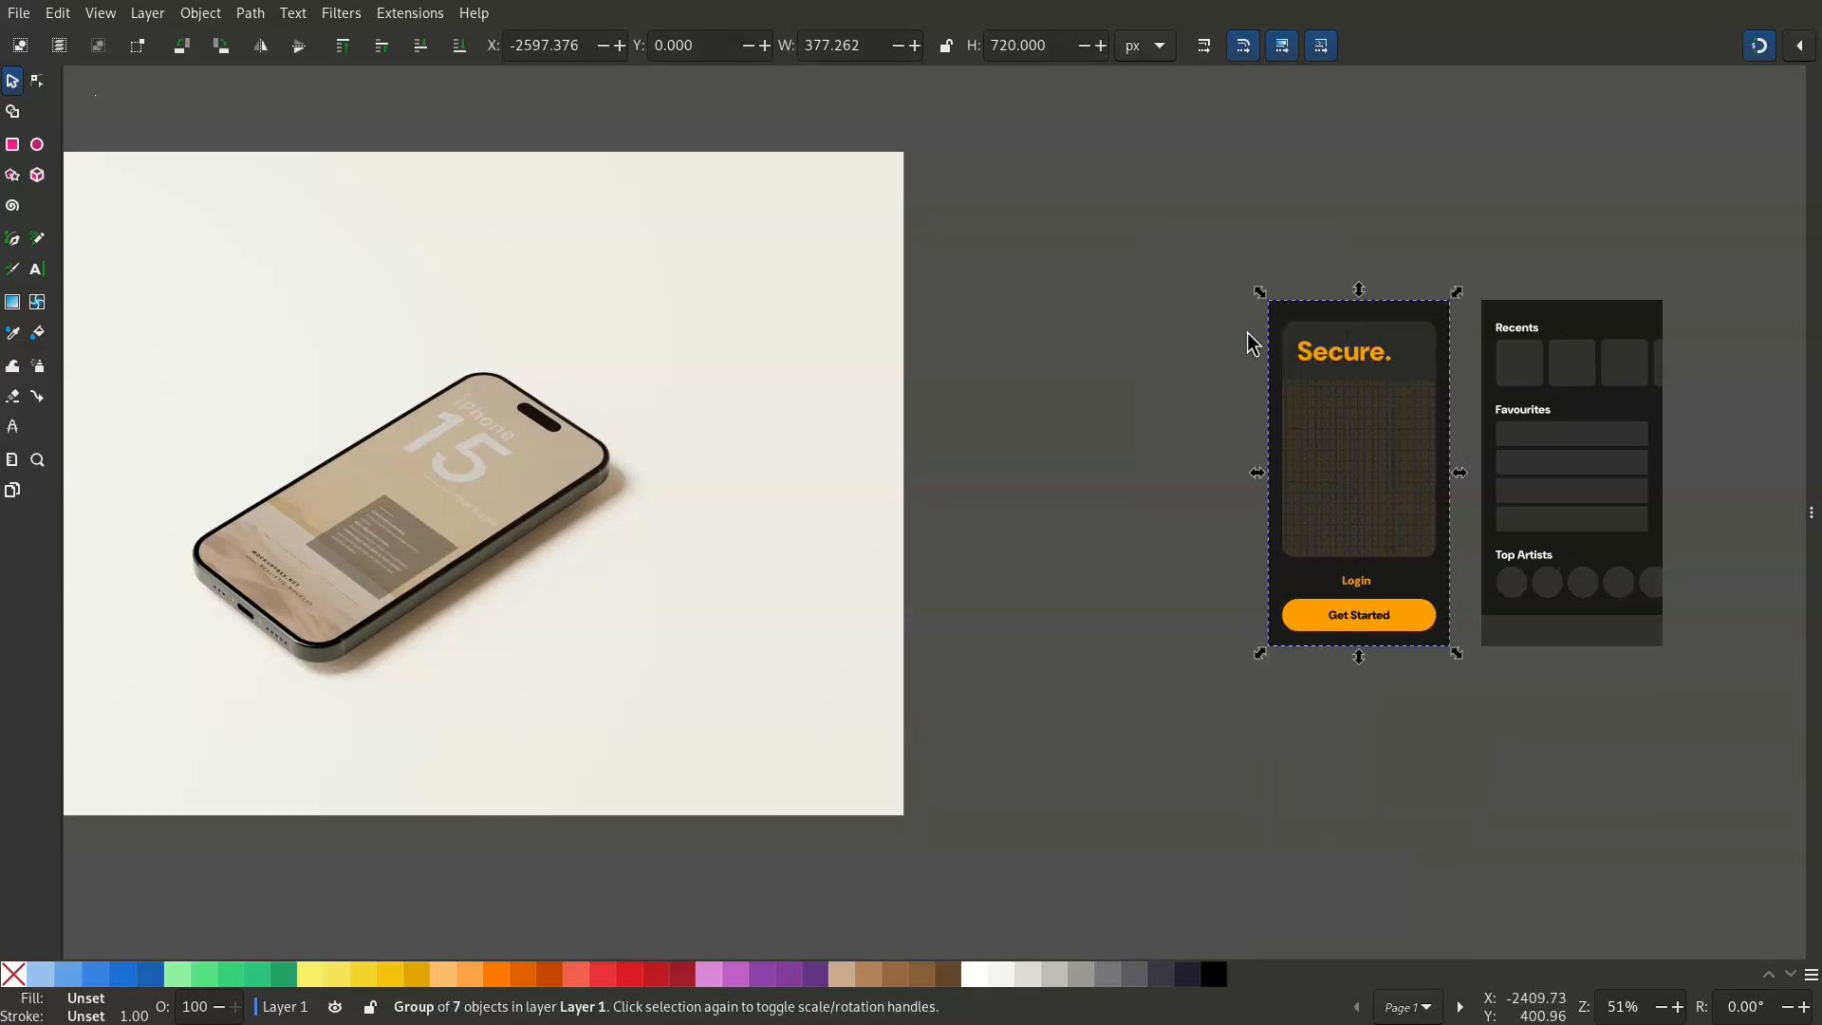
Place a duplicate of the Secure screen group over the phone photo, rotated and slightly enlarged to follow the phone's tilt
left_click_drag(1372, 457, 1191, 460)
left_click_drag(1213, 525, 685, 588)
left_click(685, 589)
left_click_drag(734, 290, 847, 432)
left_click_drag(687, 484, 856, 495)
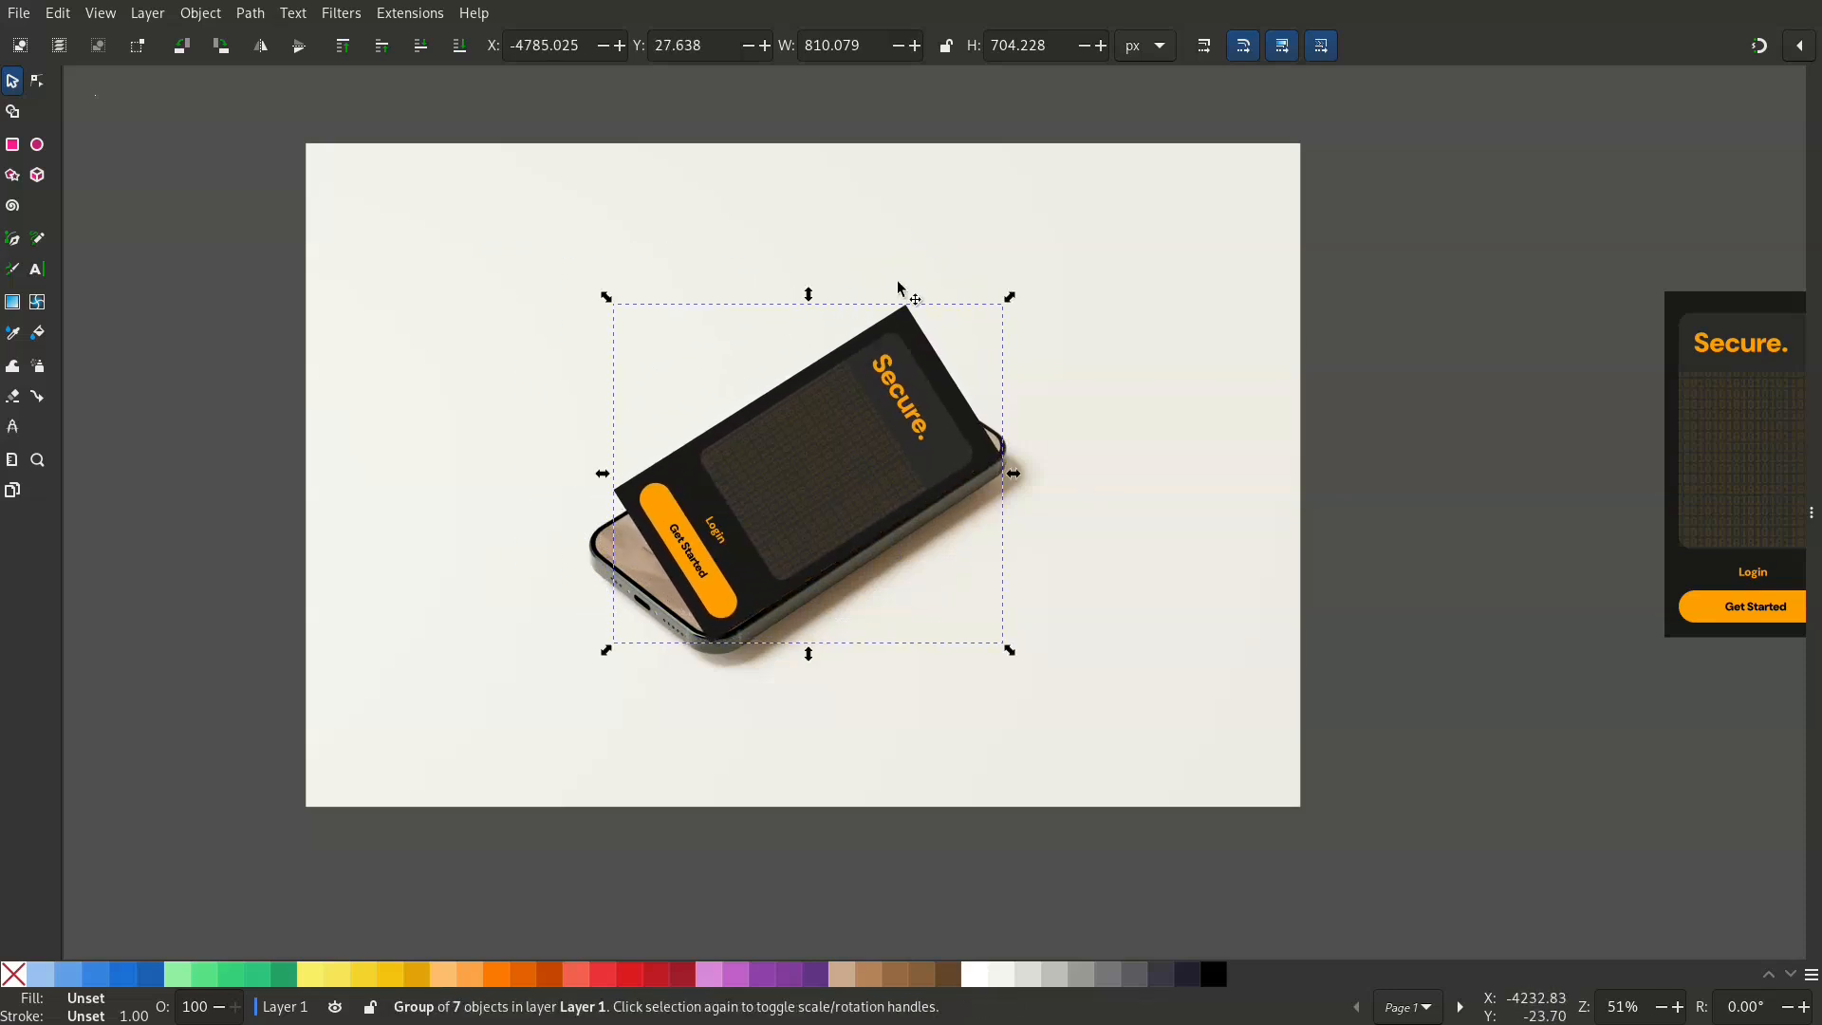
left_click_drag(1009, 296, 1019, 269)
left_click_drag(596, 656, 596, 657)
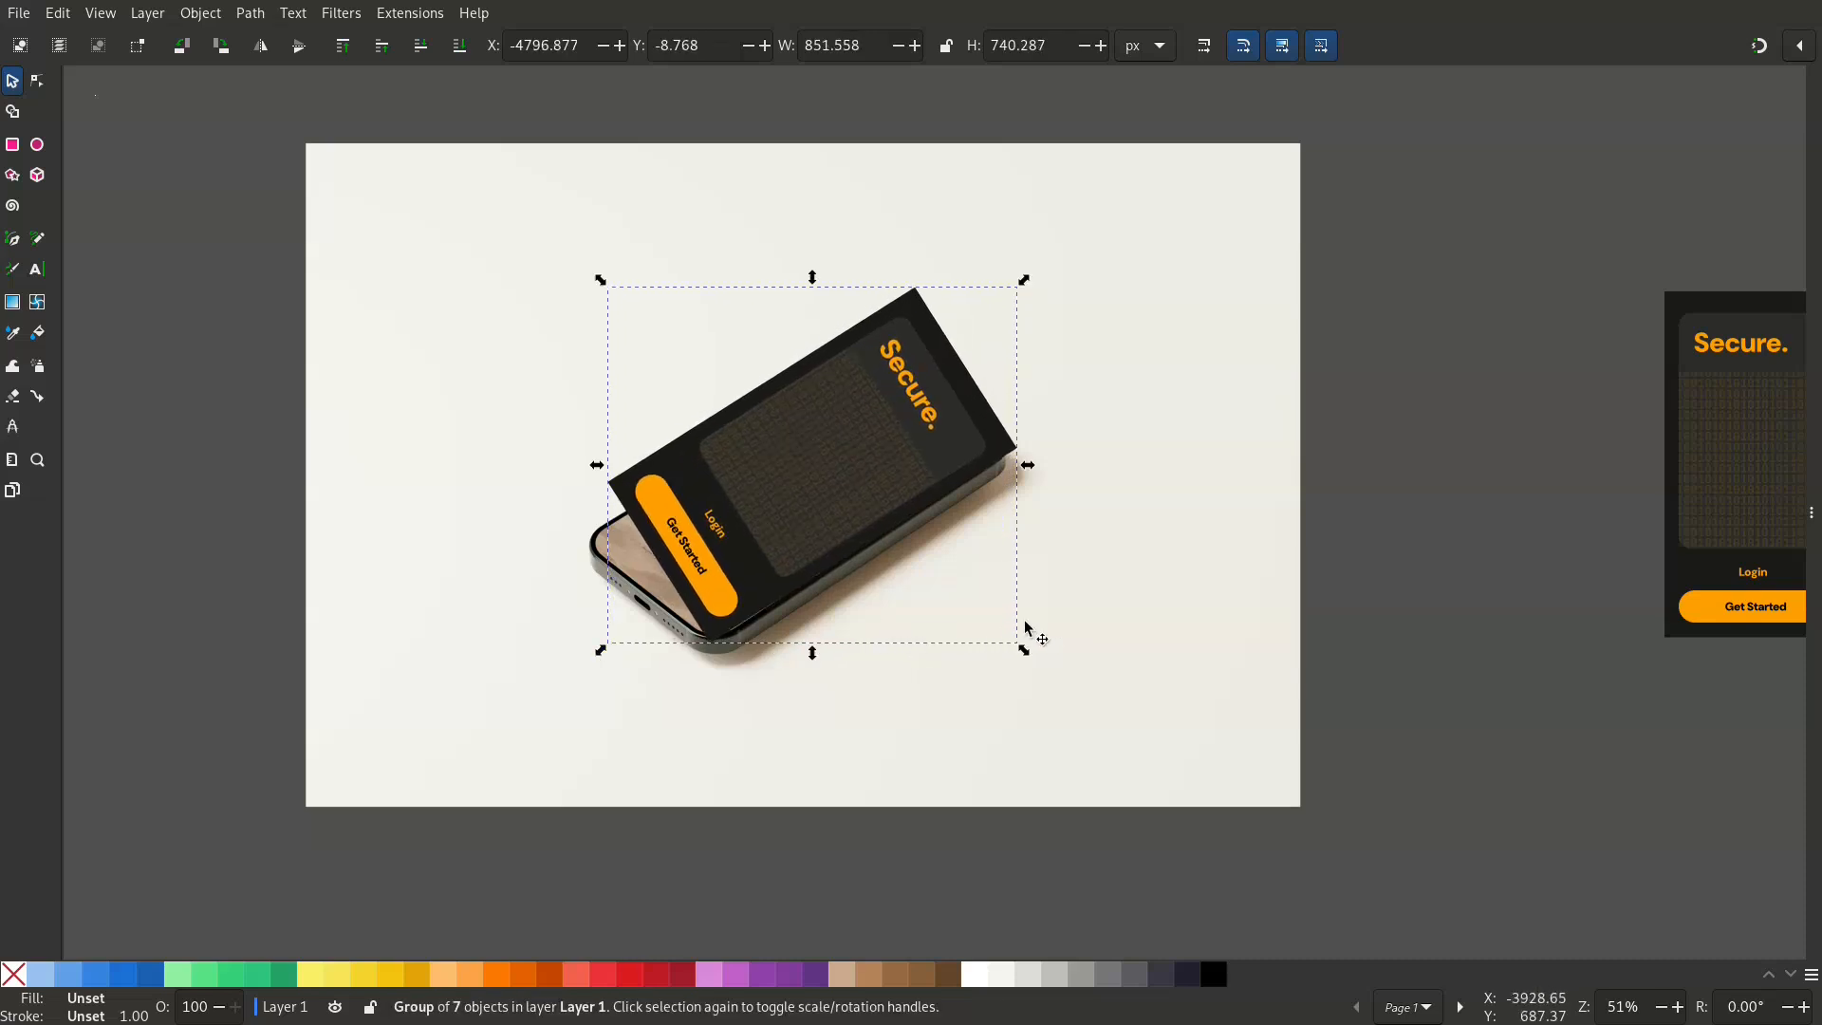
Apply the Perspective/Envelope path effect to the rotated Secure screen group
left_click(250, 13)
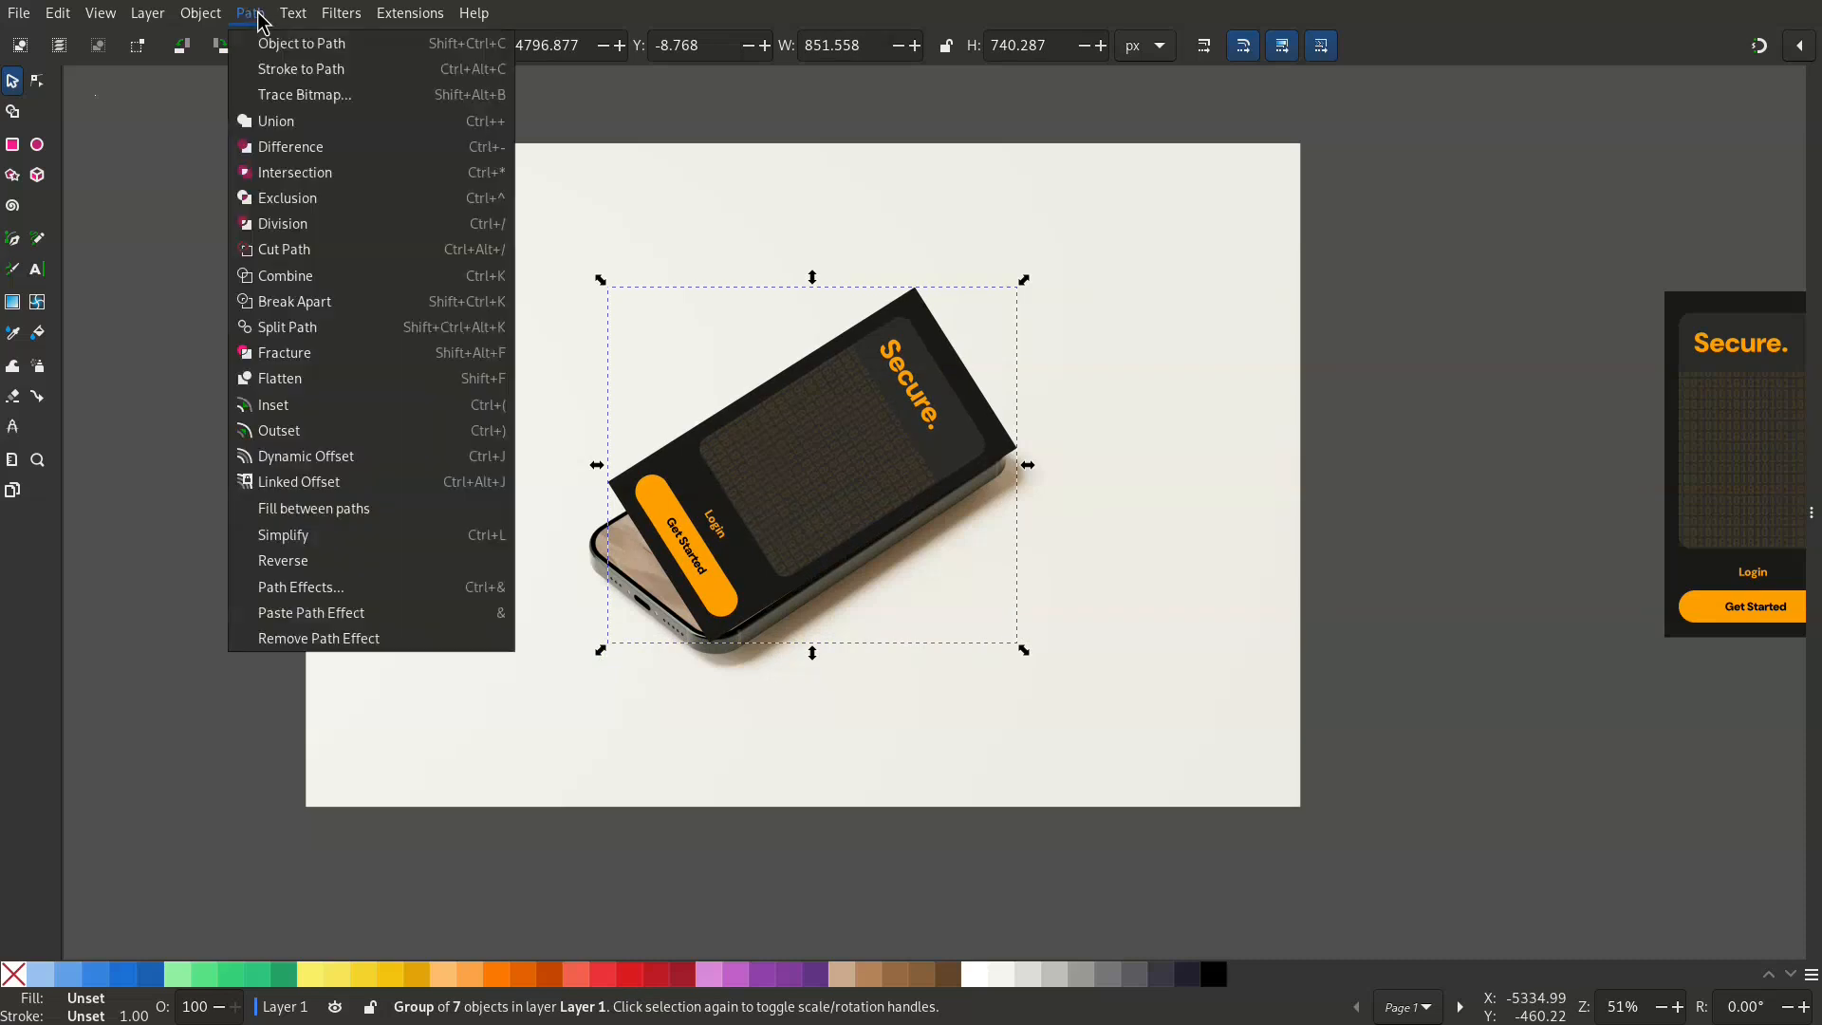
left_click(368, 588)
left_click(1441, 126)
type("pers")
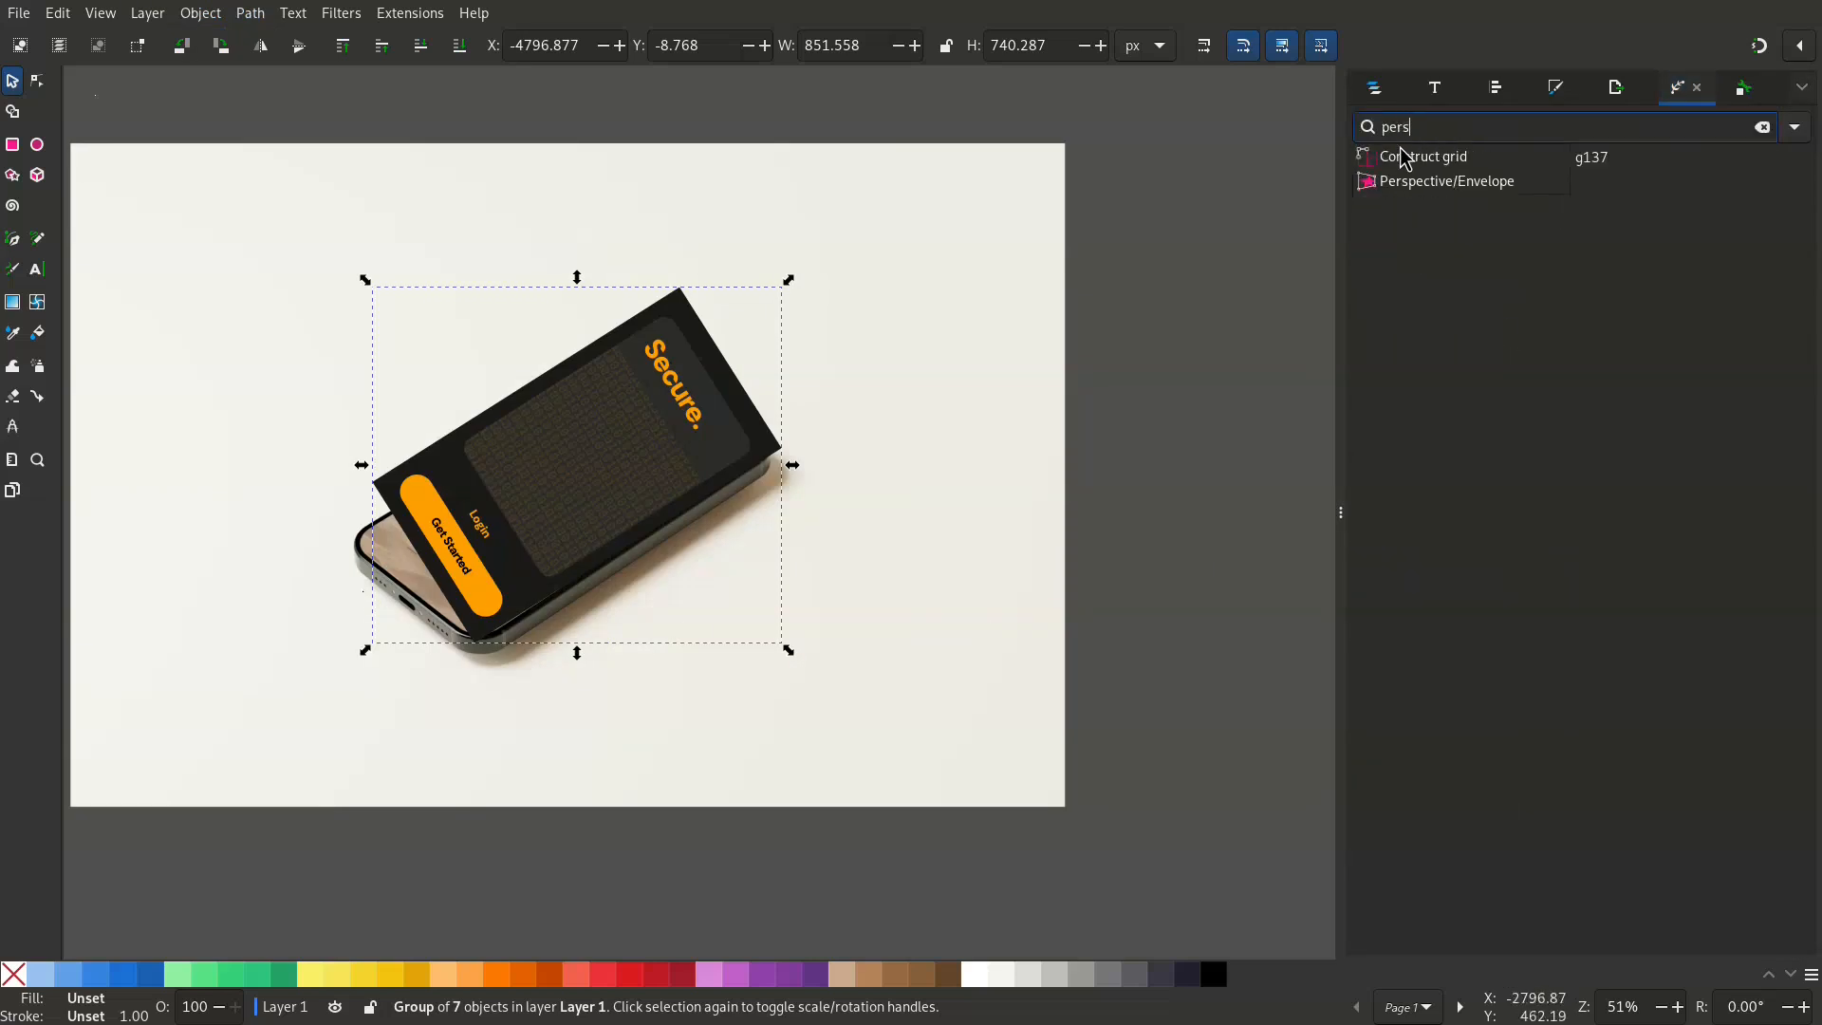
left_click(1407, 182)
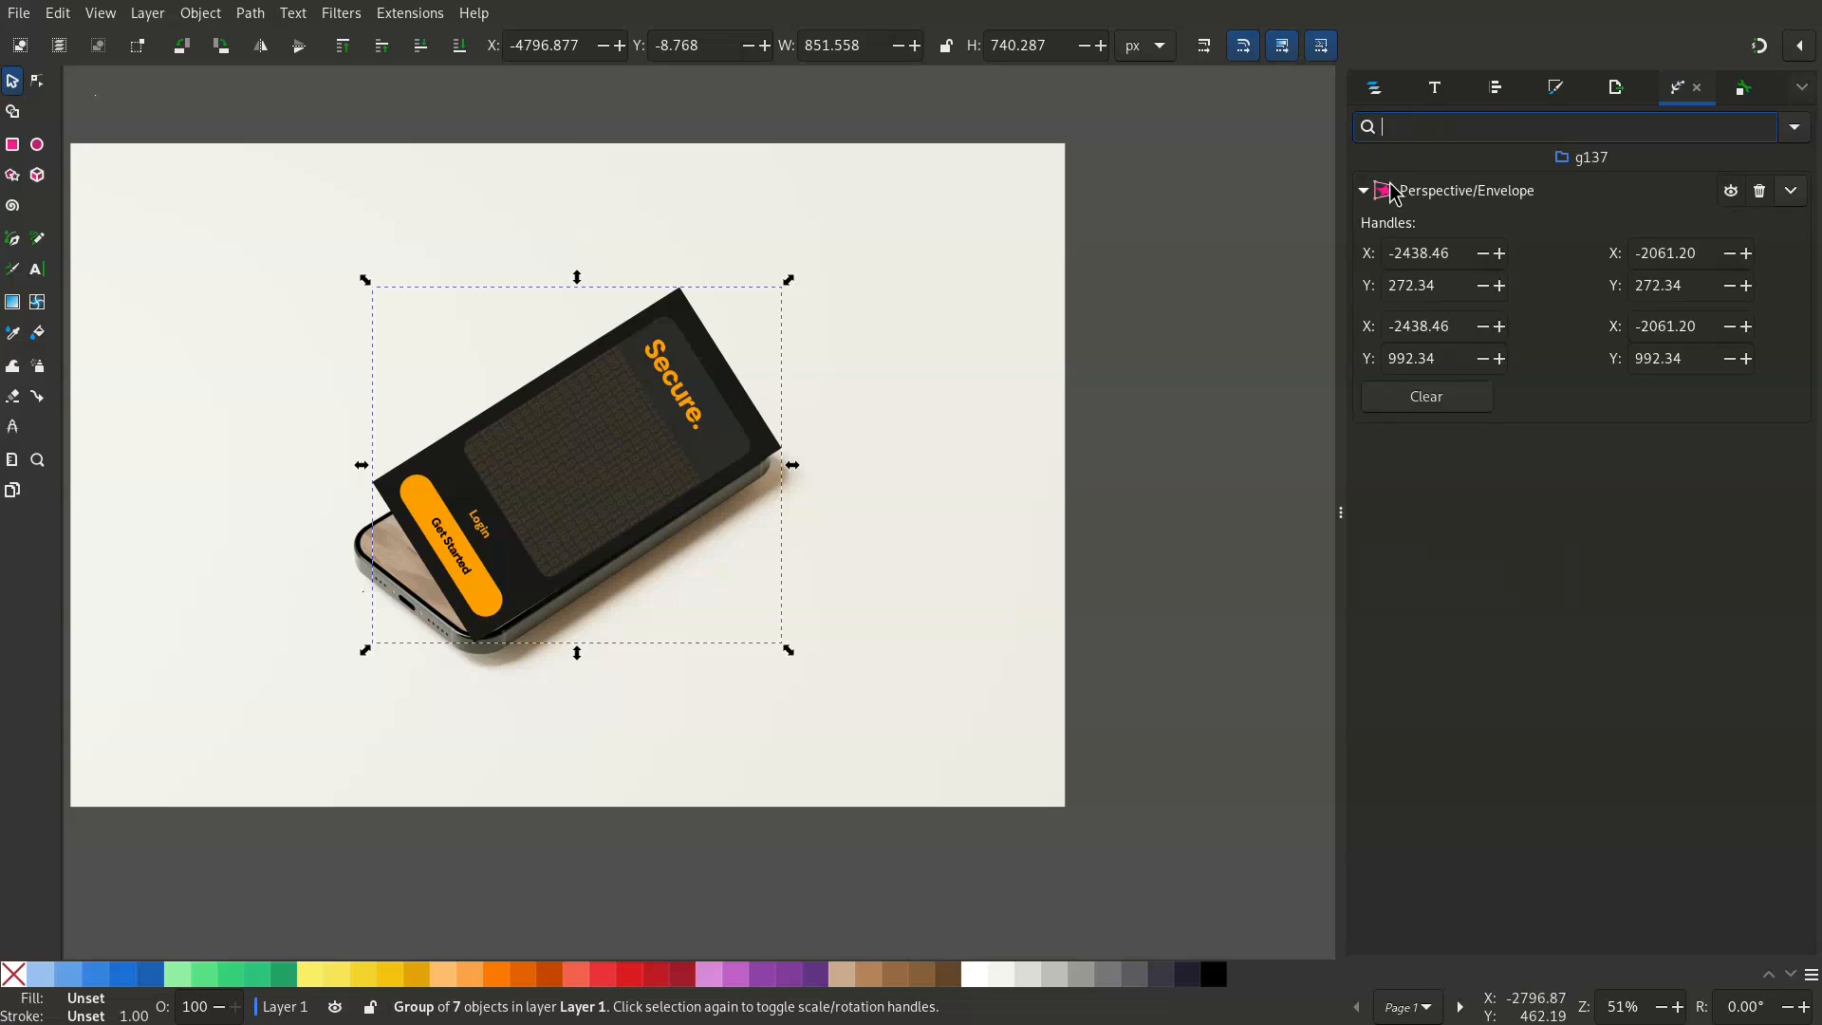
Move the envelope's two handles beside the Get Started button onto the phone's corners at its charging-port end
left_click(37, 81)
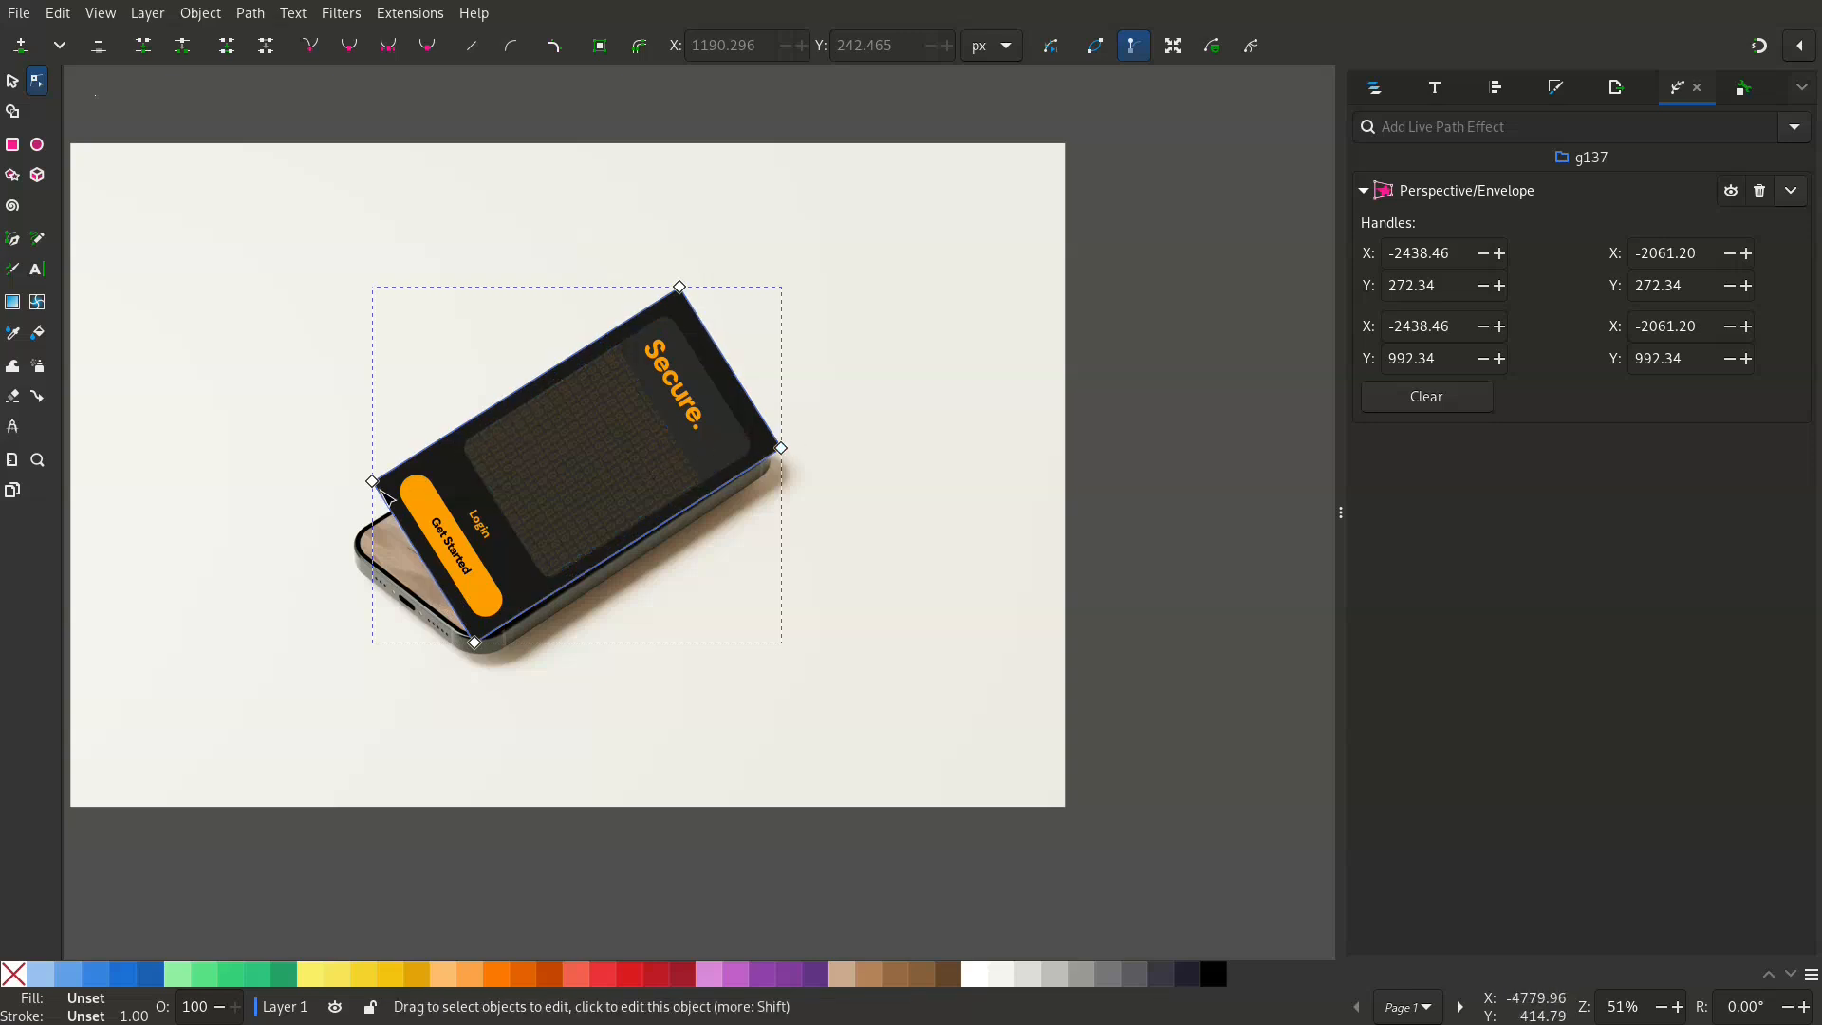
left_click_drag(573, 605, 877, 660)
scroll(871, 661, "up", 2)
scroll(560, 501, "up", 1)
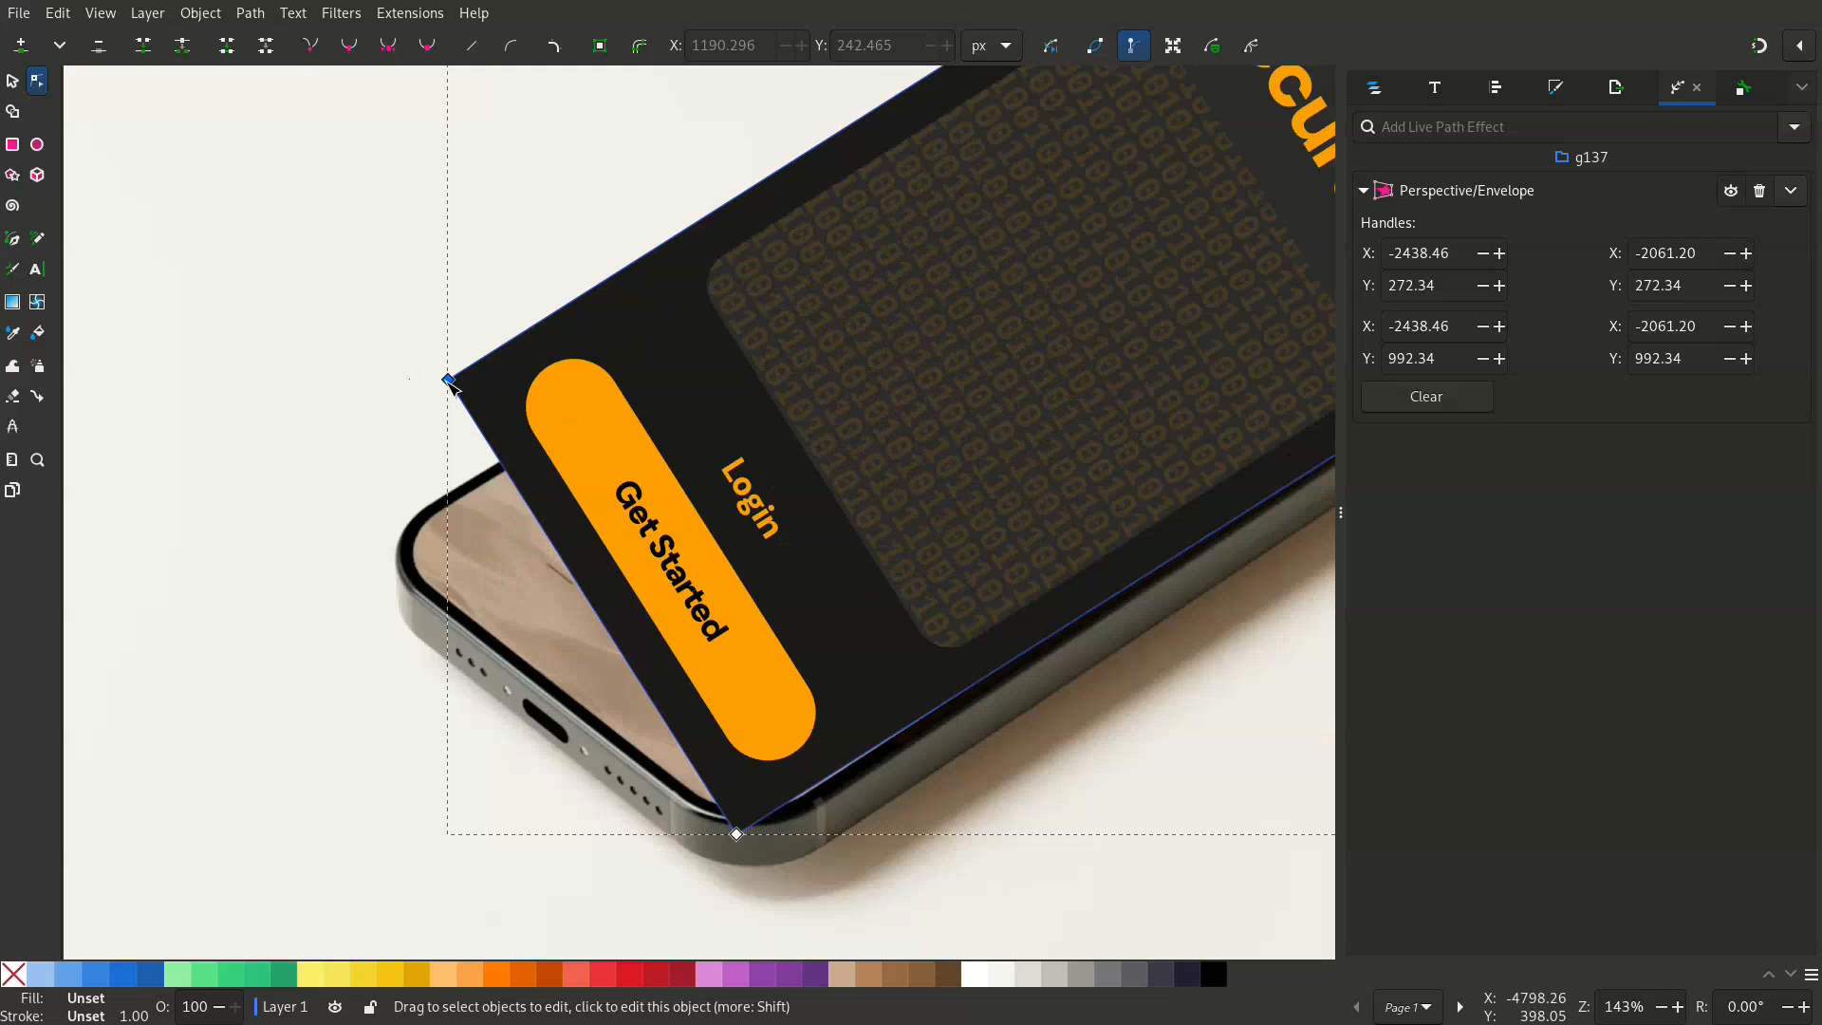
left_click_drag(454, 388, 390, 549)
left_click_drag(736, 834, 743, 835)
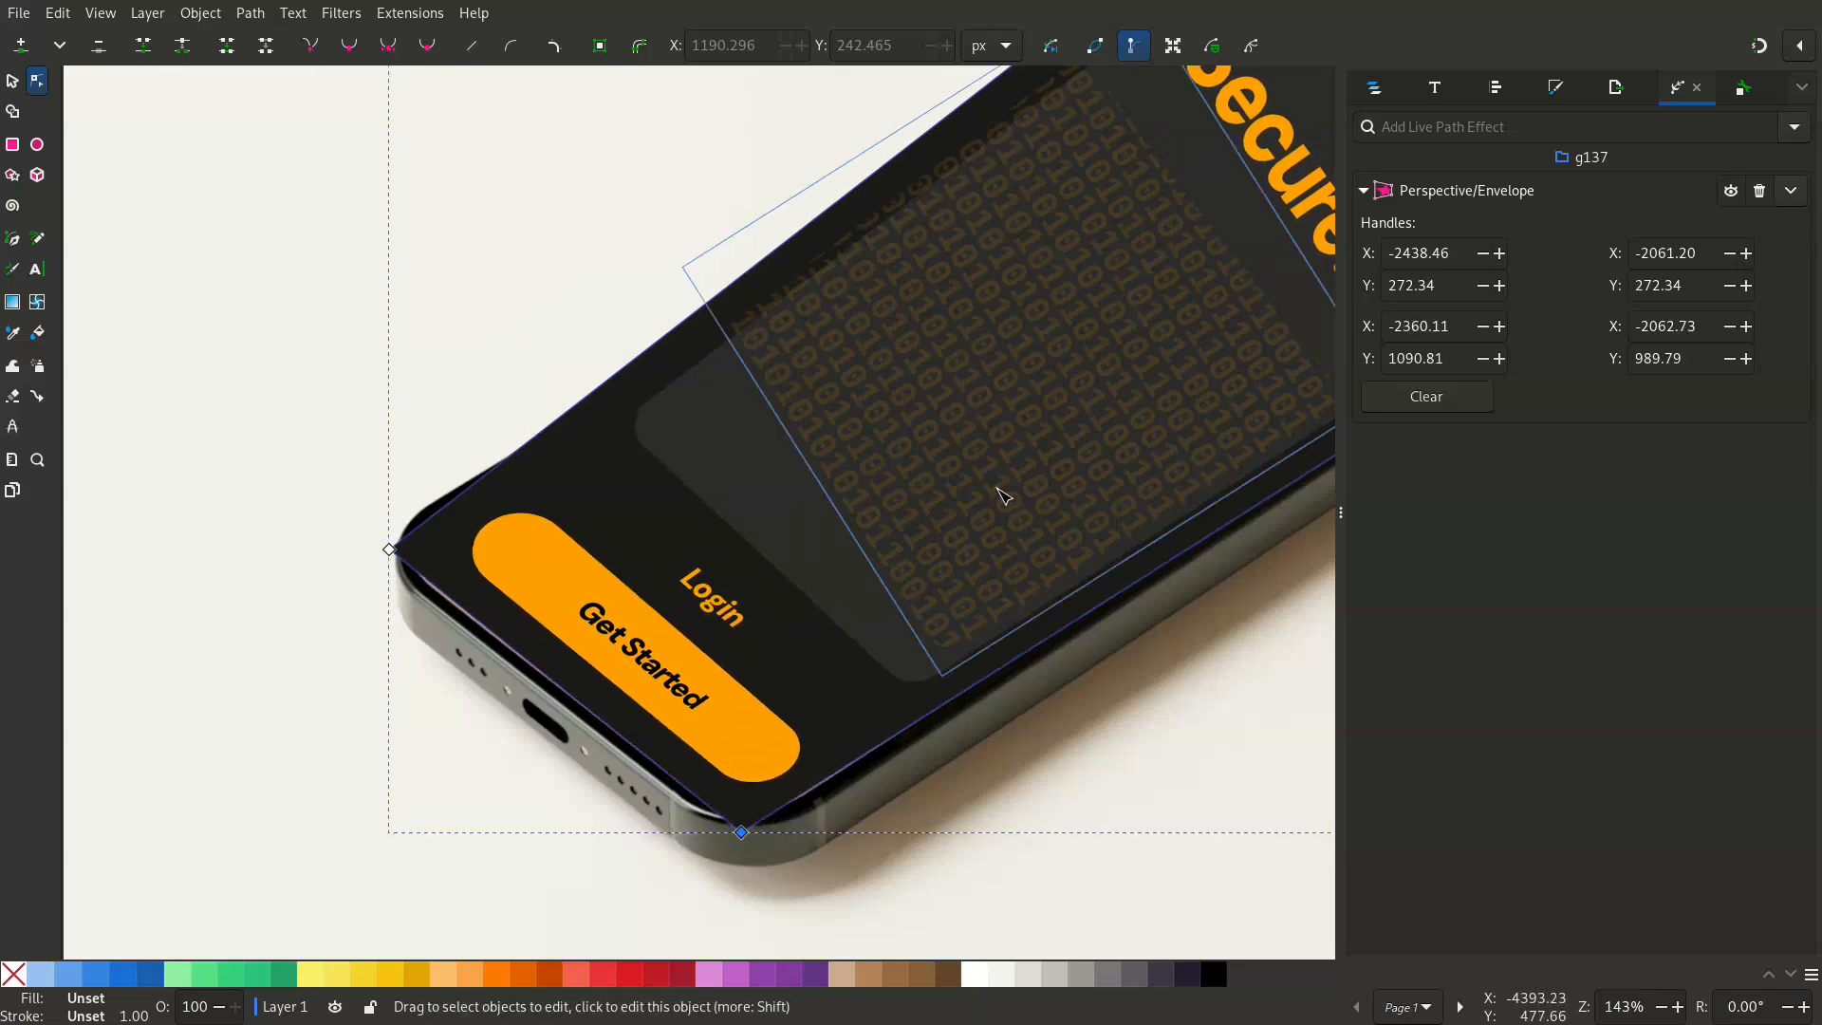
Move the envelope's two handles beside the Secure heading onto the phone's corners at its far end
left_click_drag(1007, 455, 668, 834)
left_click_drag(978, 206, 880, 410)
left_click_drag(1266, 663, 1255, 655)
Fine-tune the envelope handles at the charging-port end so the design's edges run along the phone's bezel
scroll(1123, 508, "down", 2)
scroll(593, 726, "up", 2)
left_click_drag(581, 709, 571, 707)
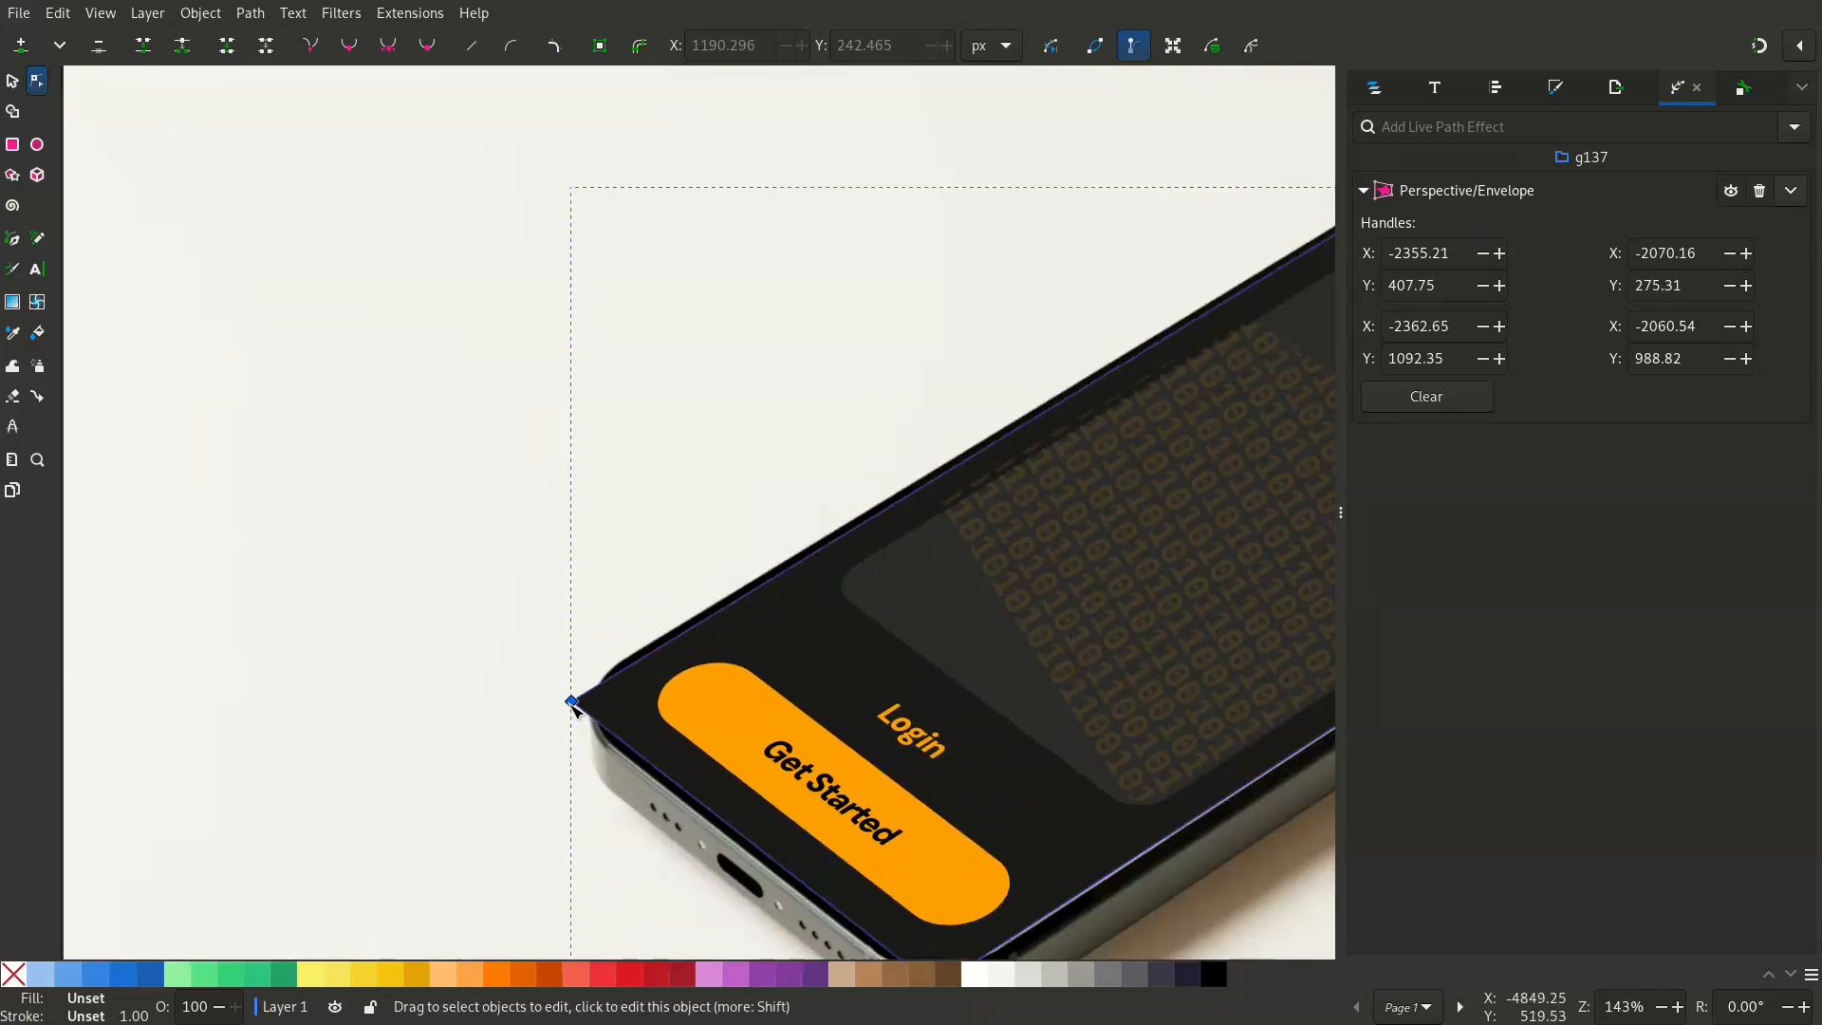
scroll(666, 436, "down", 2)
scroll(816, 707, "up", 4)
left_click_drag(747, 732, 754, 736)
scroll(973, 612, "down", 2)
left_click_drag(1319, 283, 697, 567)
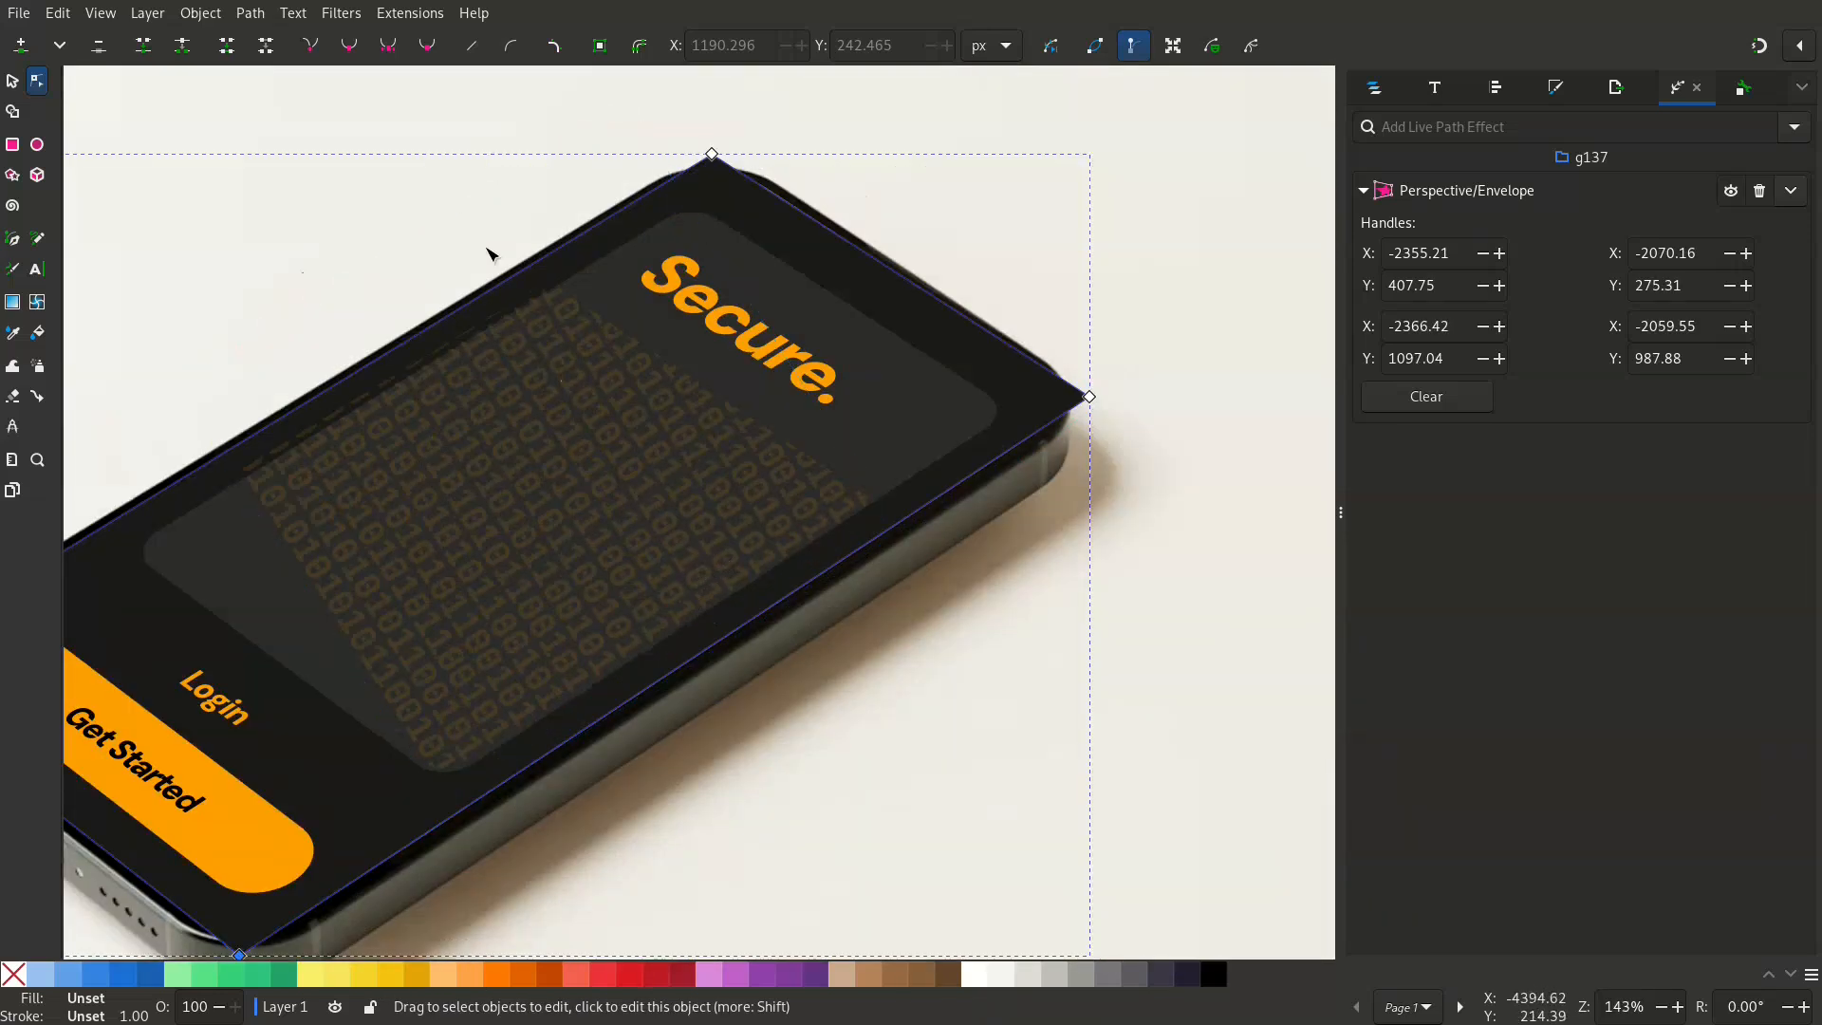
Convert the perspective-warped Secure screen group to plain paths with Object to Path
left_click_drag(523, 427, 694, 398)
left_click(245, 14)
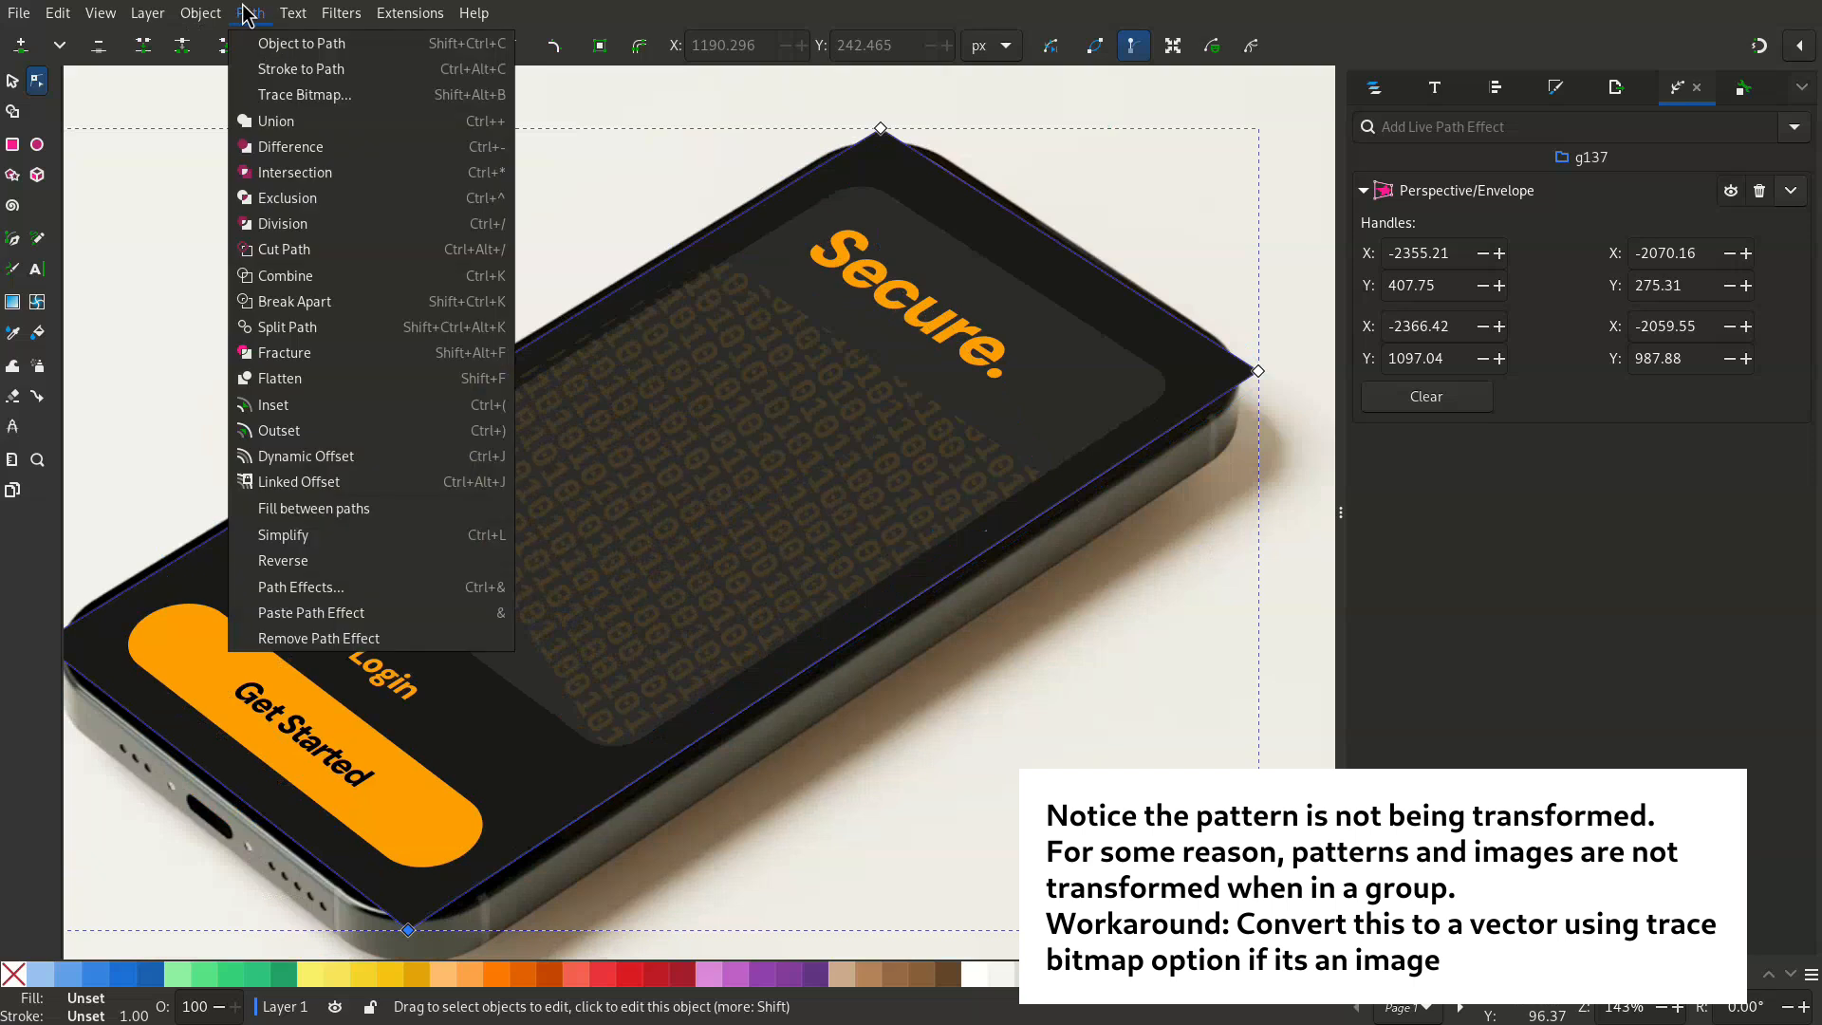
left_click(319, 41)
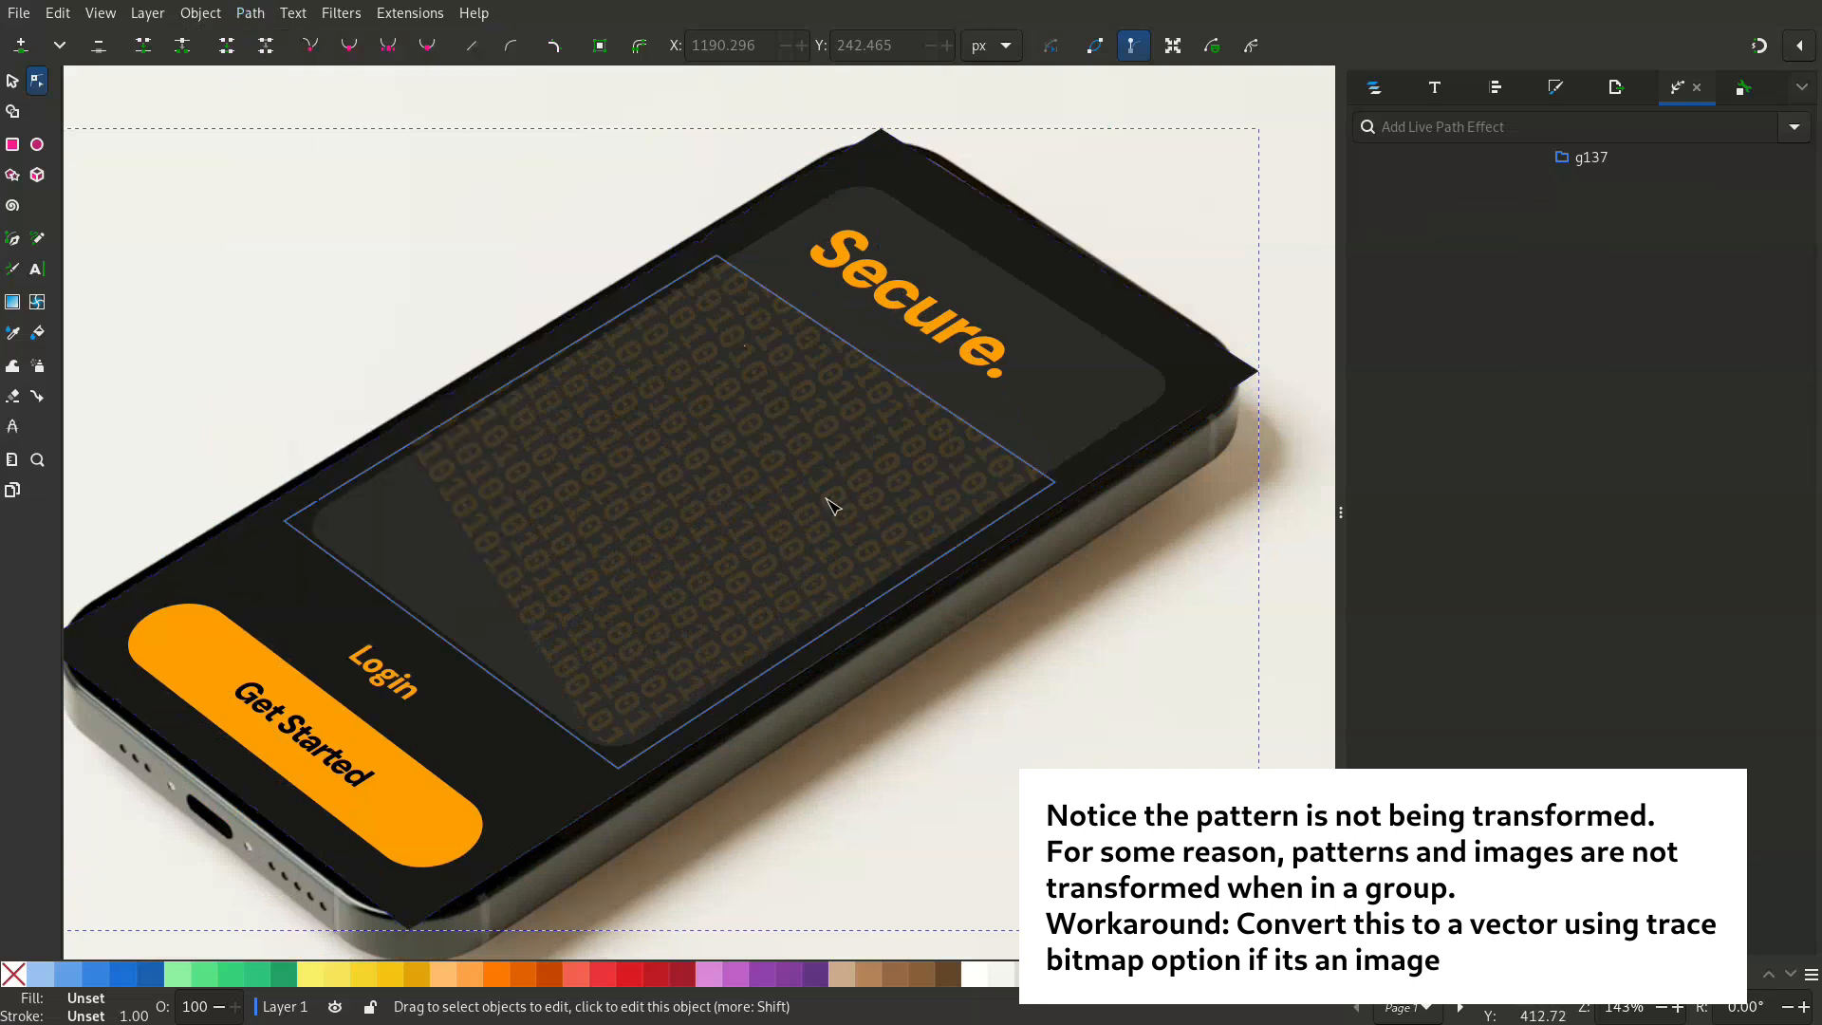
scroll(816, 493, "down", 2)
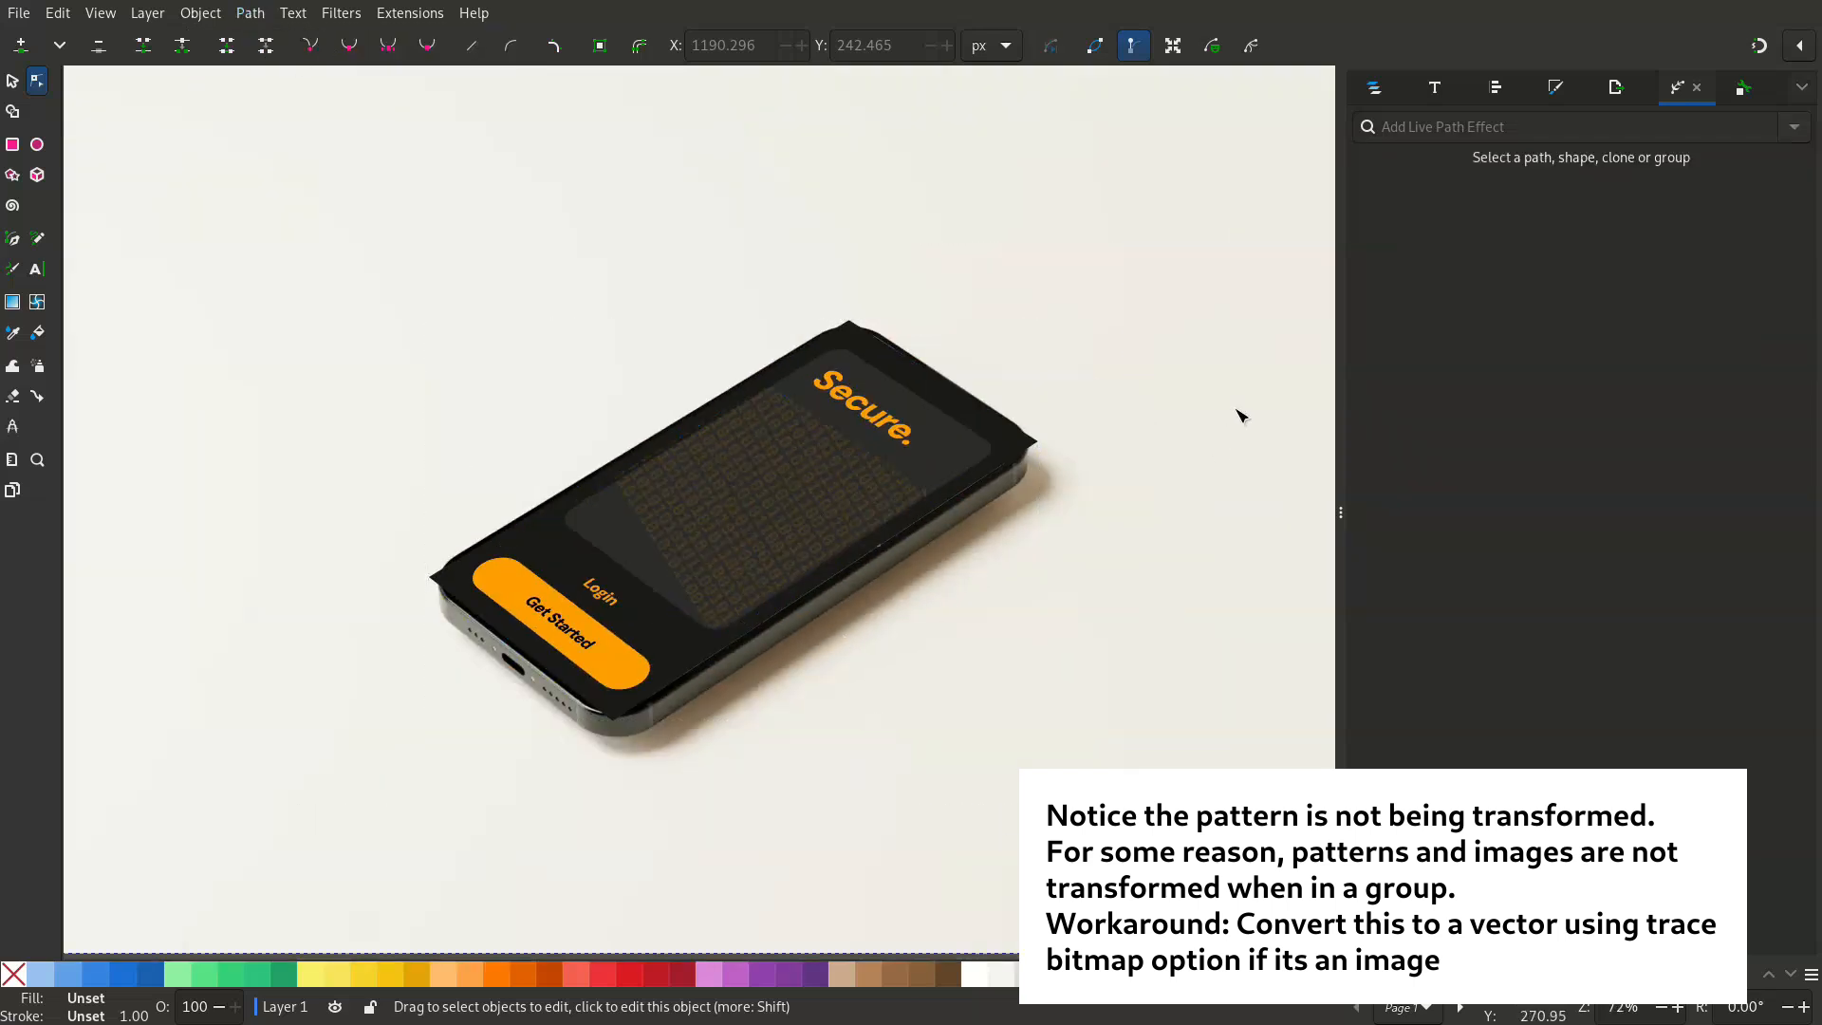
Hide the warped Secure screen group g137 to expose the phone's original display
left_click(200, 13)
left_click(222, 44)
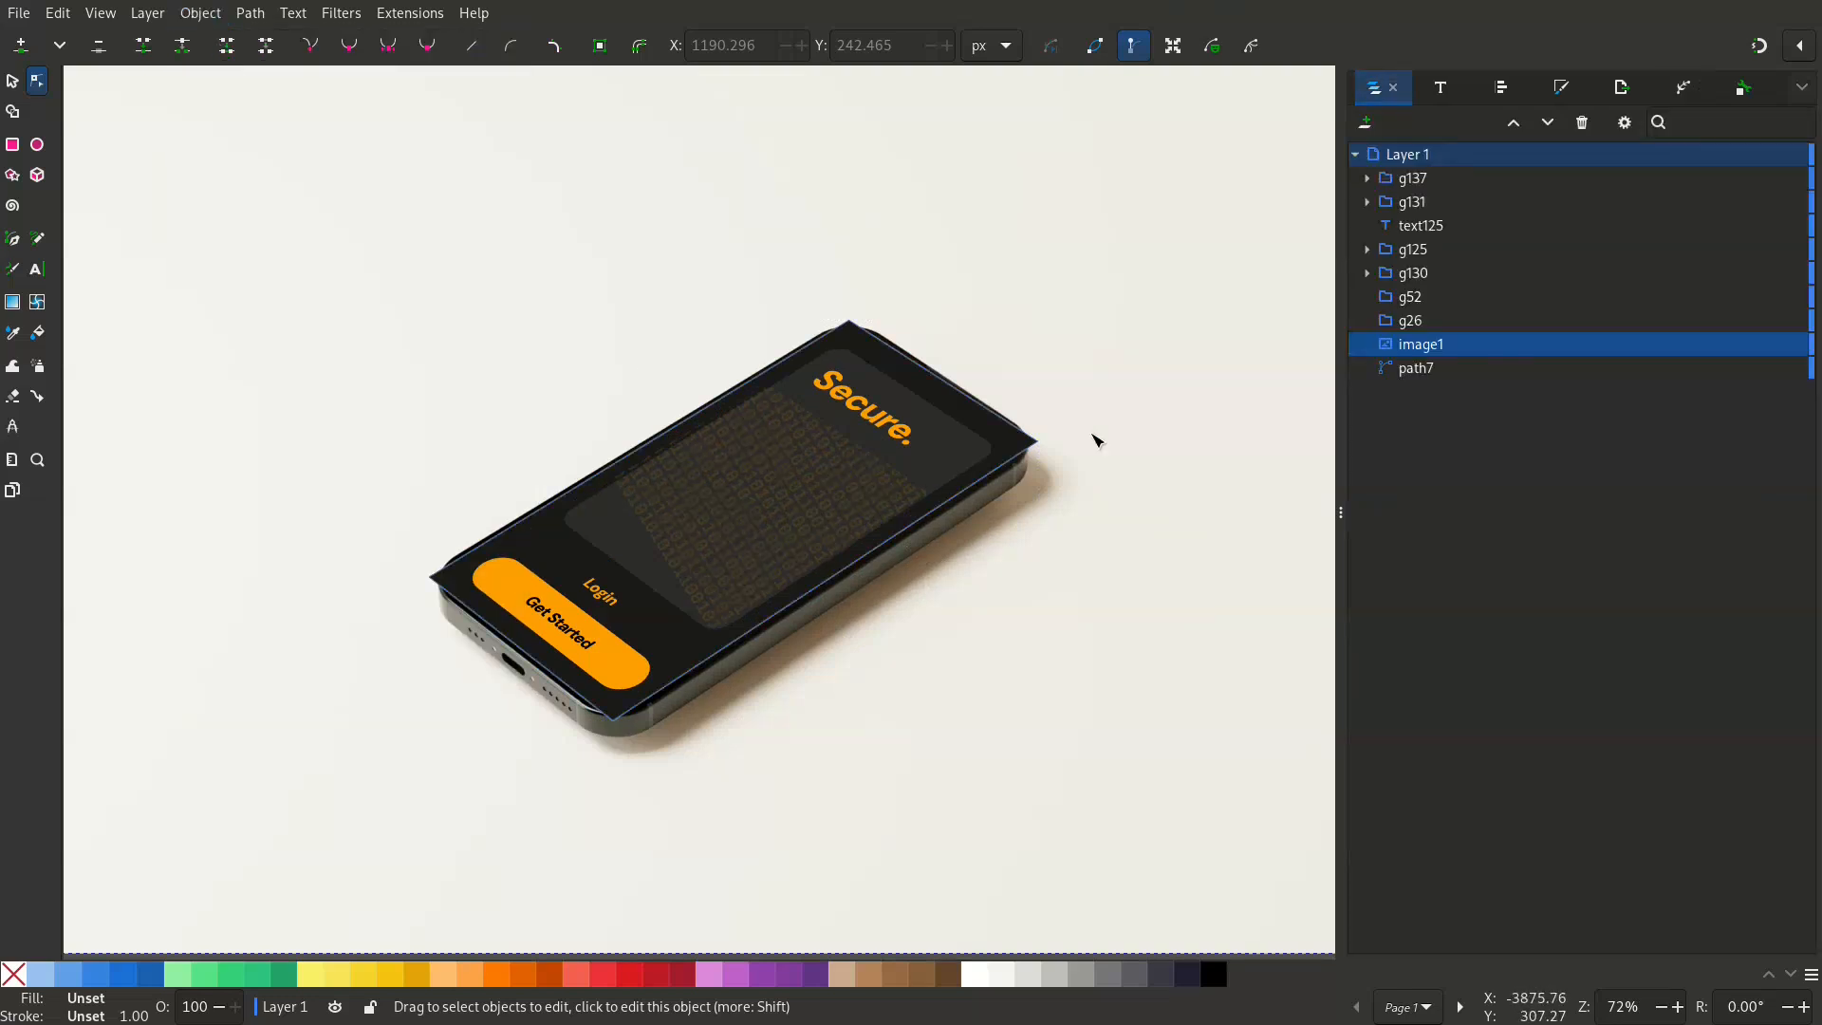
left_click(1008, 442)
key("s")
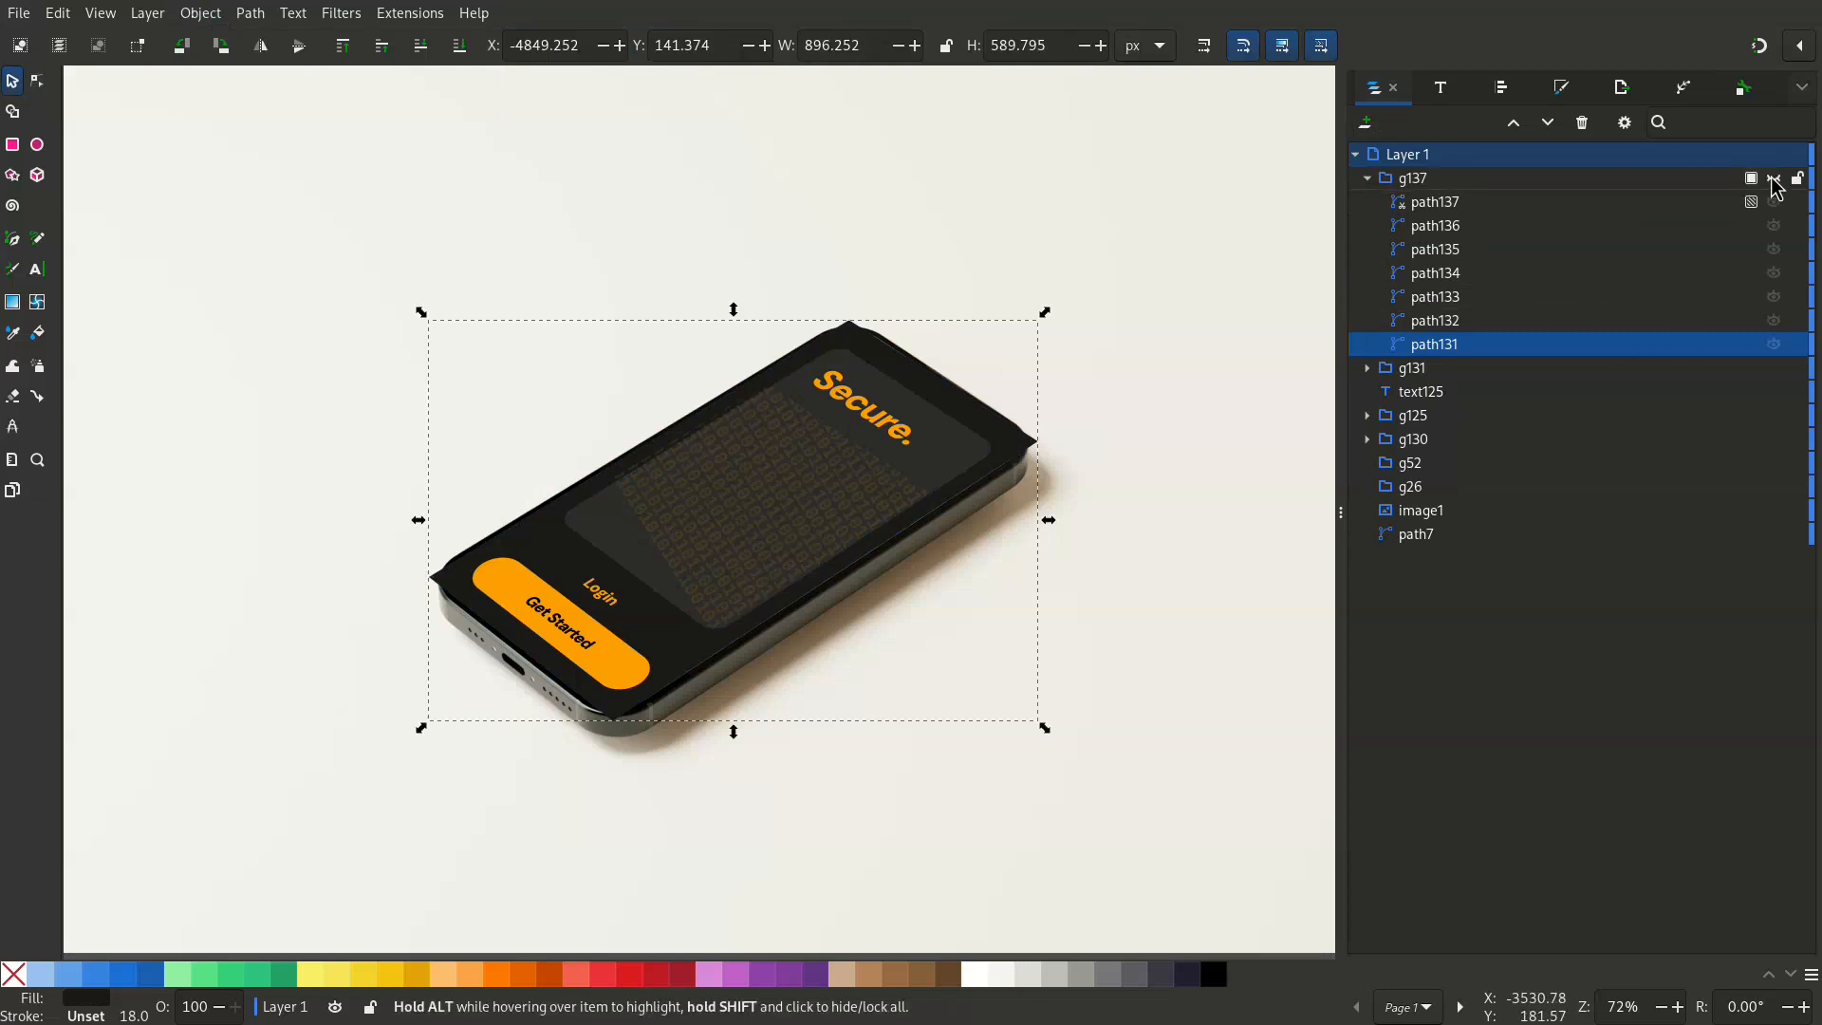
left_click(1773, 180)
left_click(1165, 619)
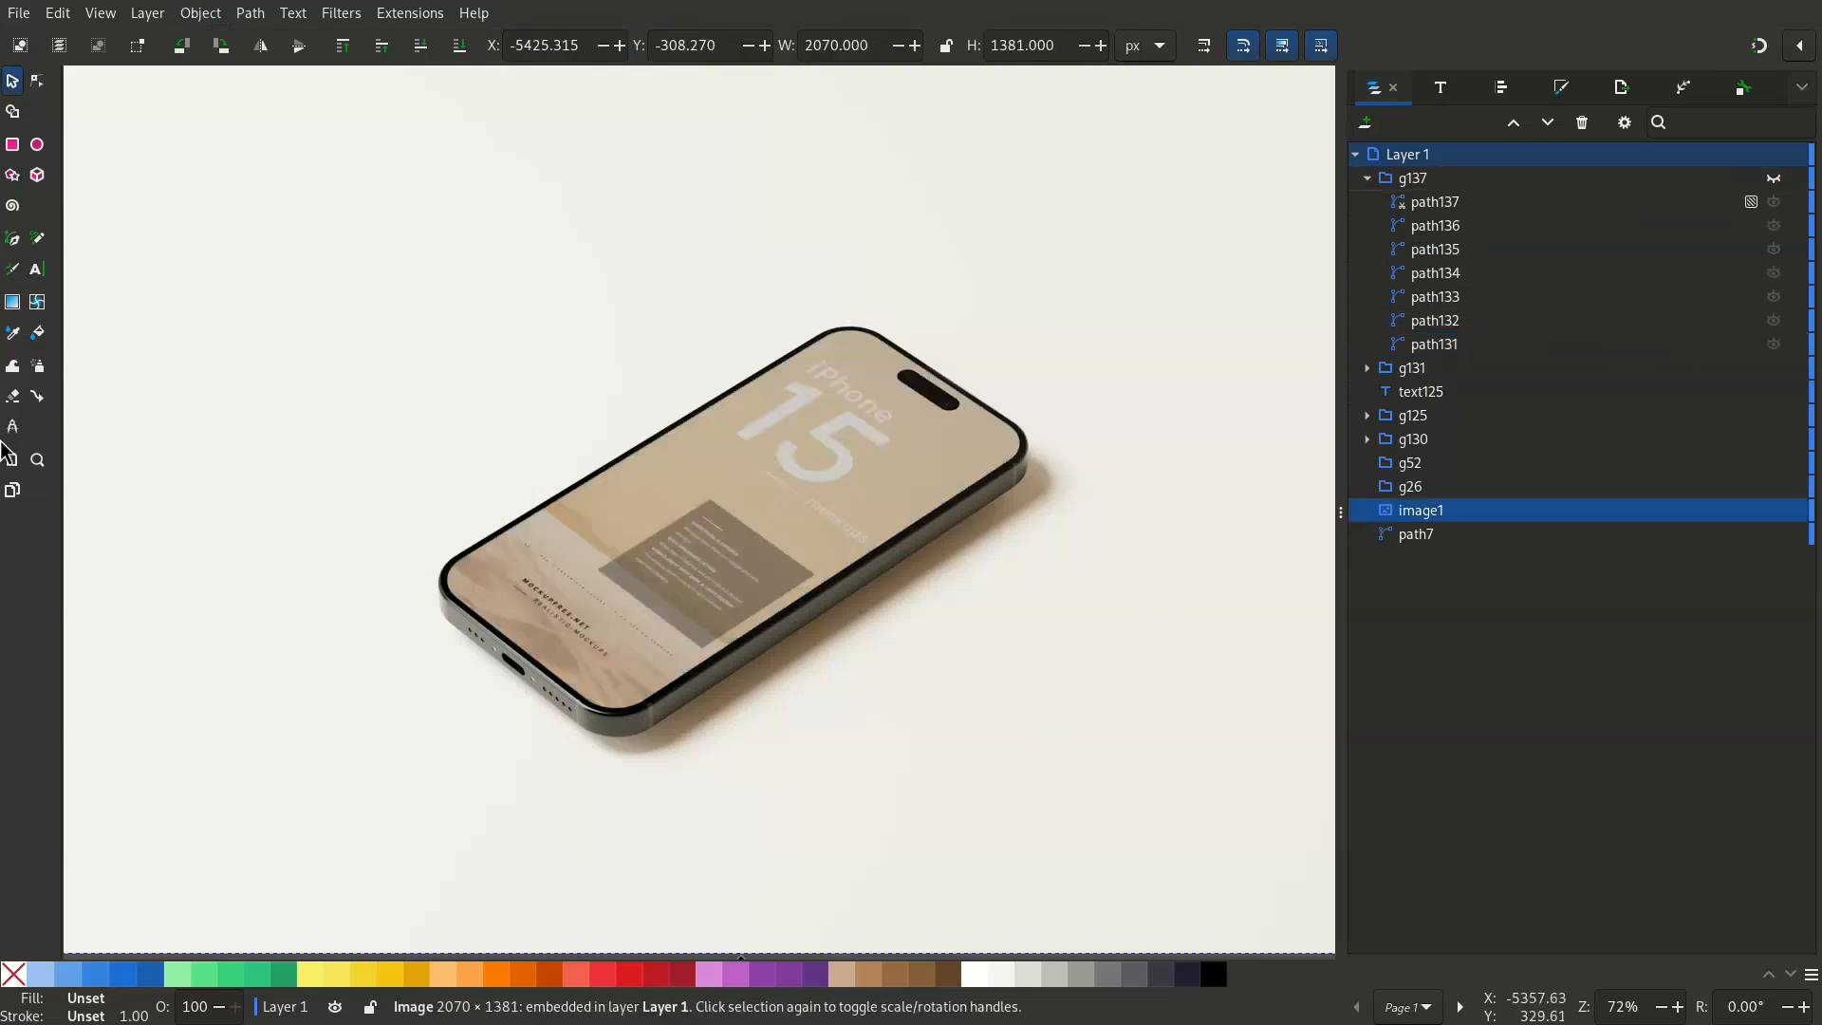
Trace the phone's display with the Pen tool as a closed path with curved corners and fill it white
left_click(10, 241)
scroll(579, 707, "up", 4)
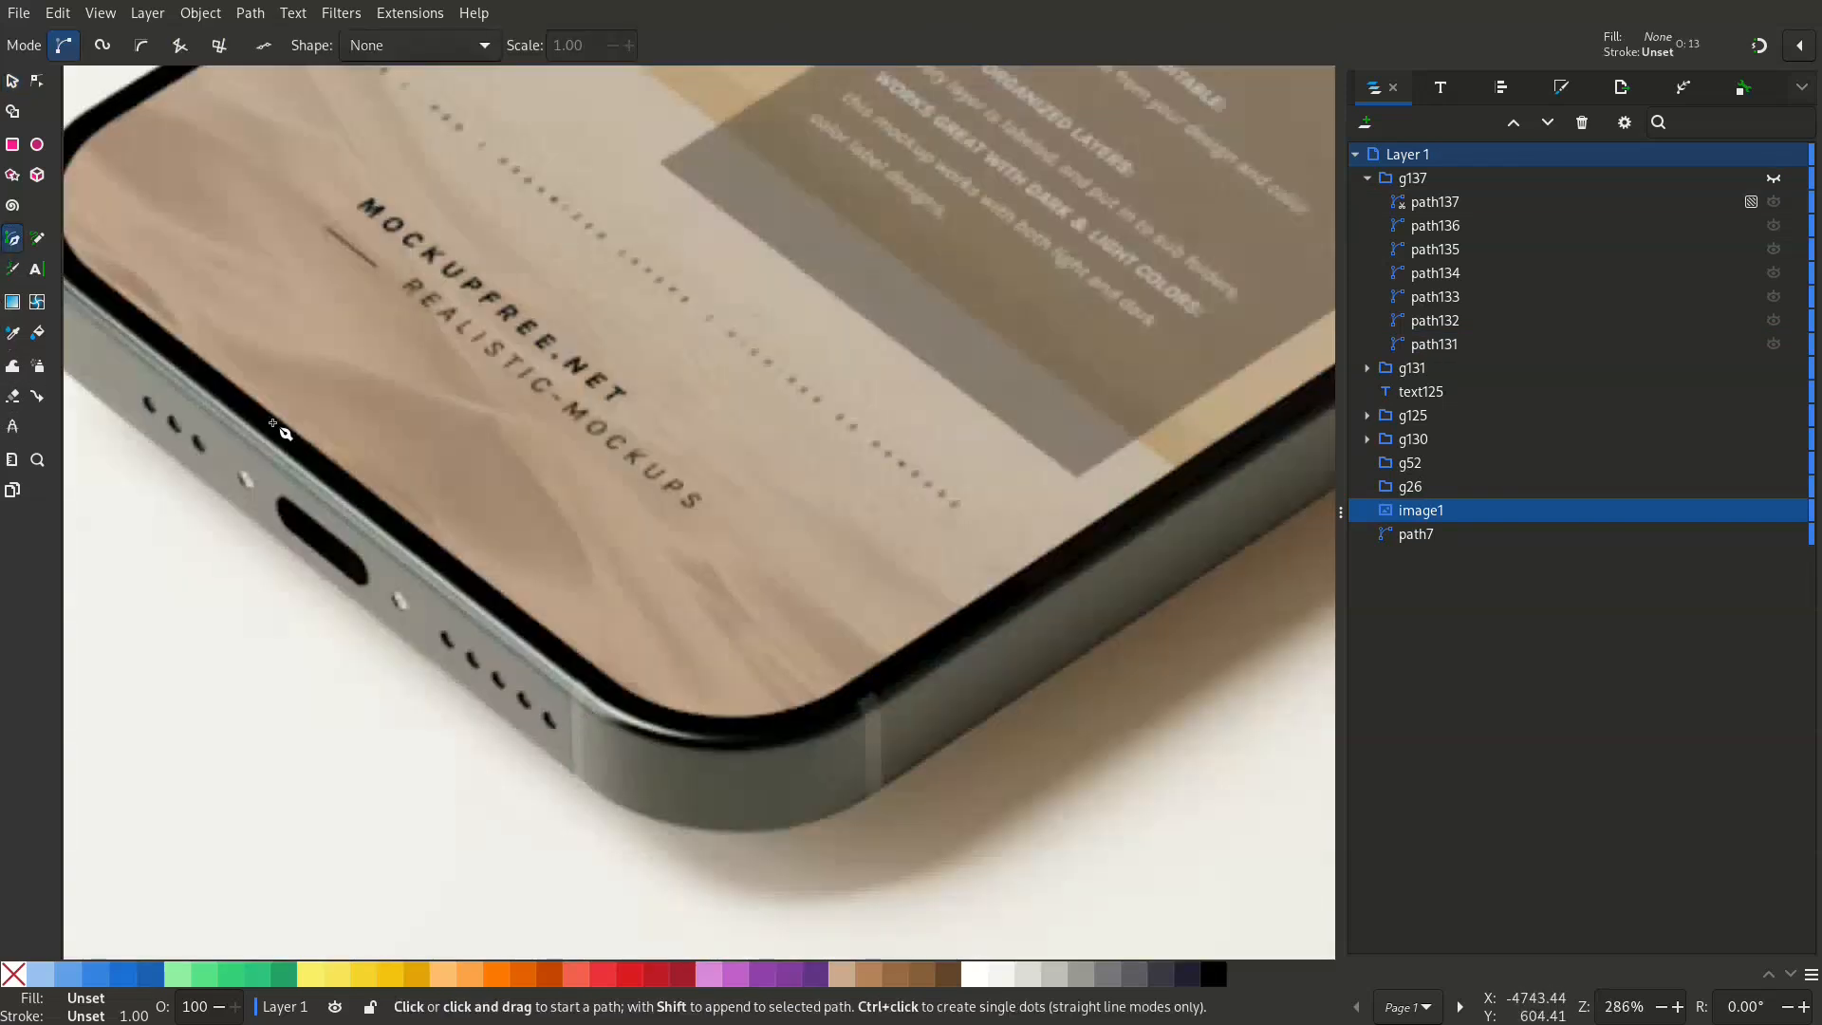
left_click(357, 478)
scroll(631, 712, "up", 2)
left_click(605, 673)
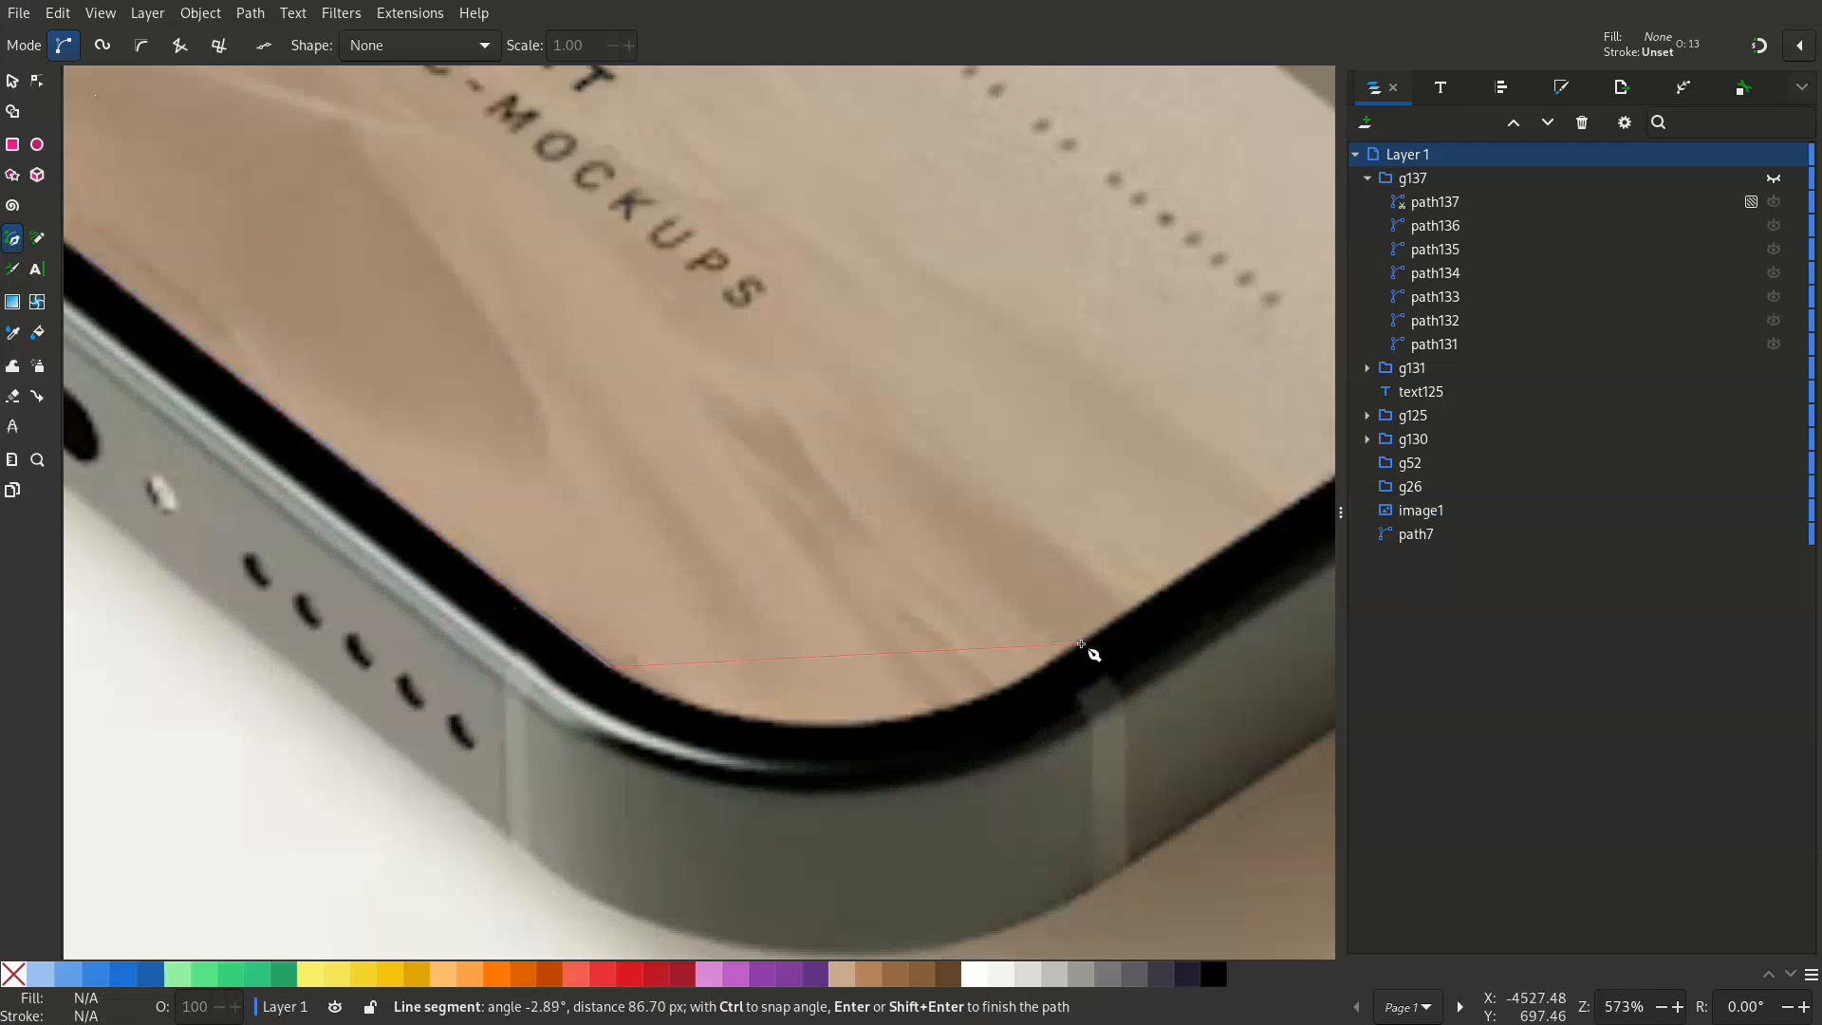
left_click_drag(1078, 643, 1348, 484)
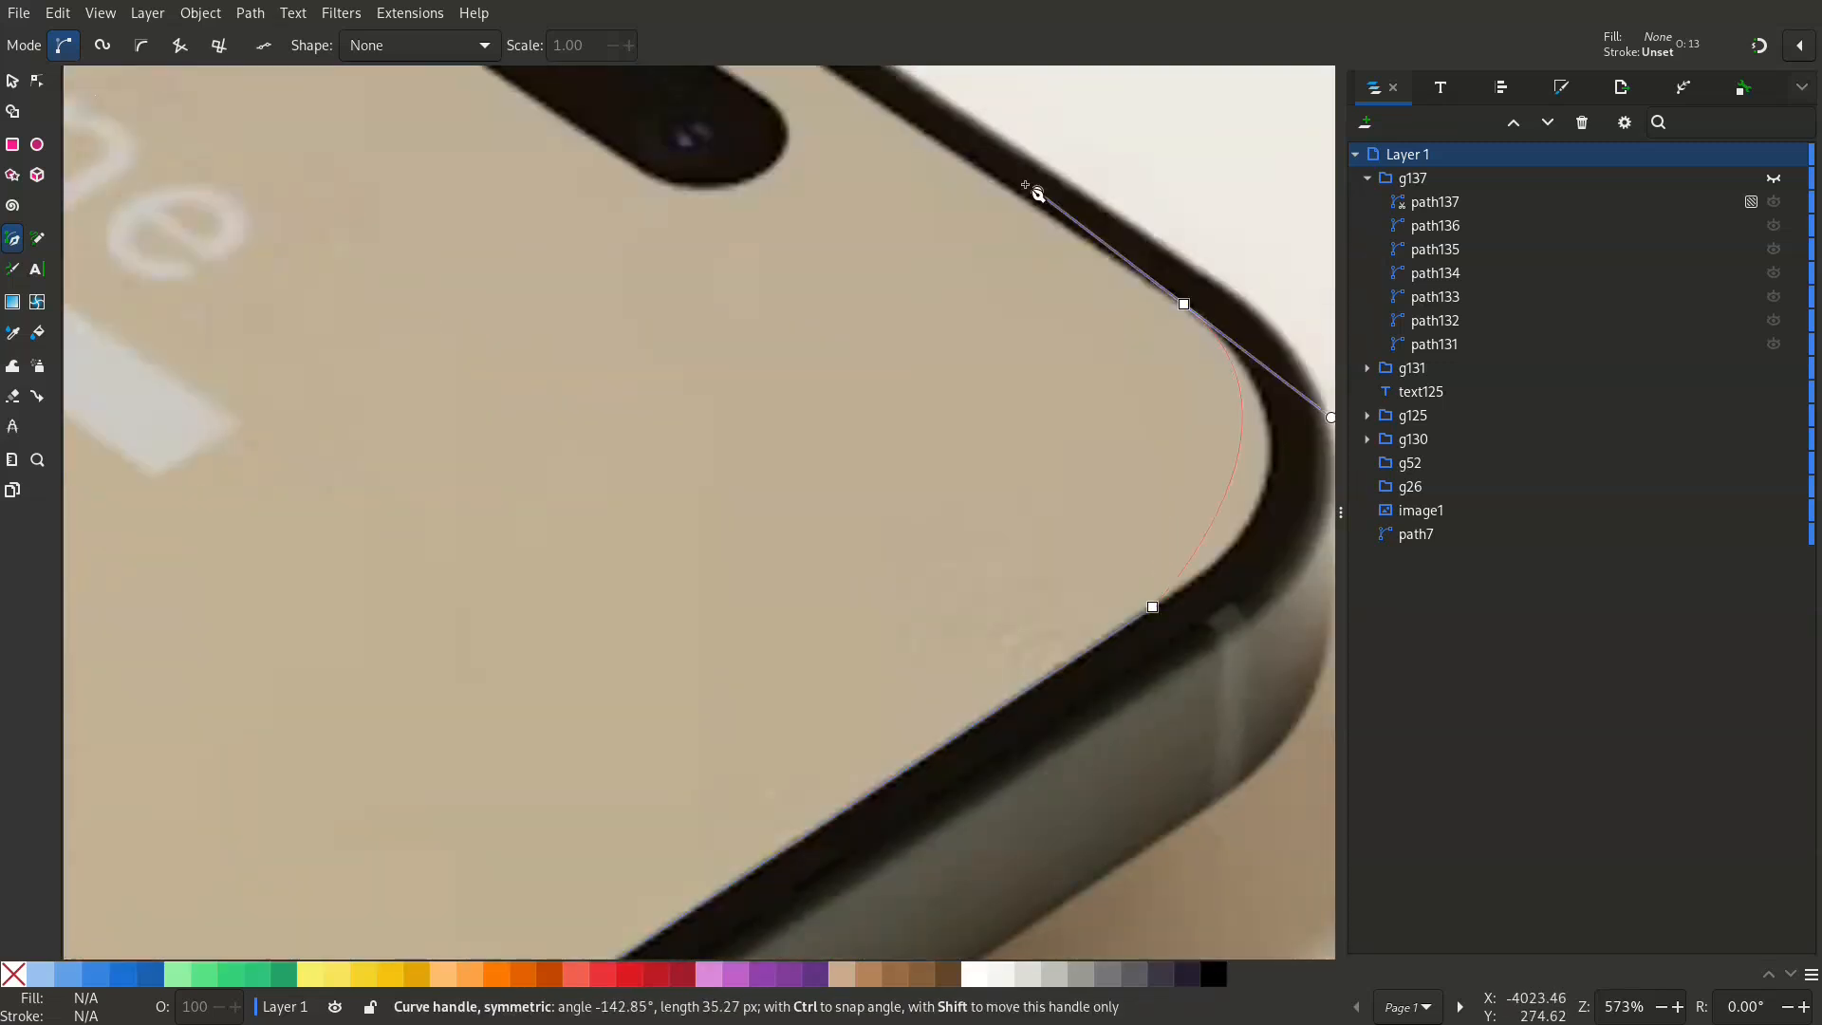
left_click_drag(996, 179, 966, 152)
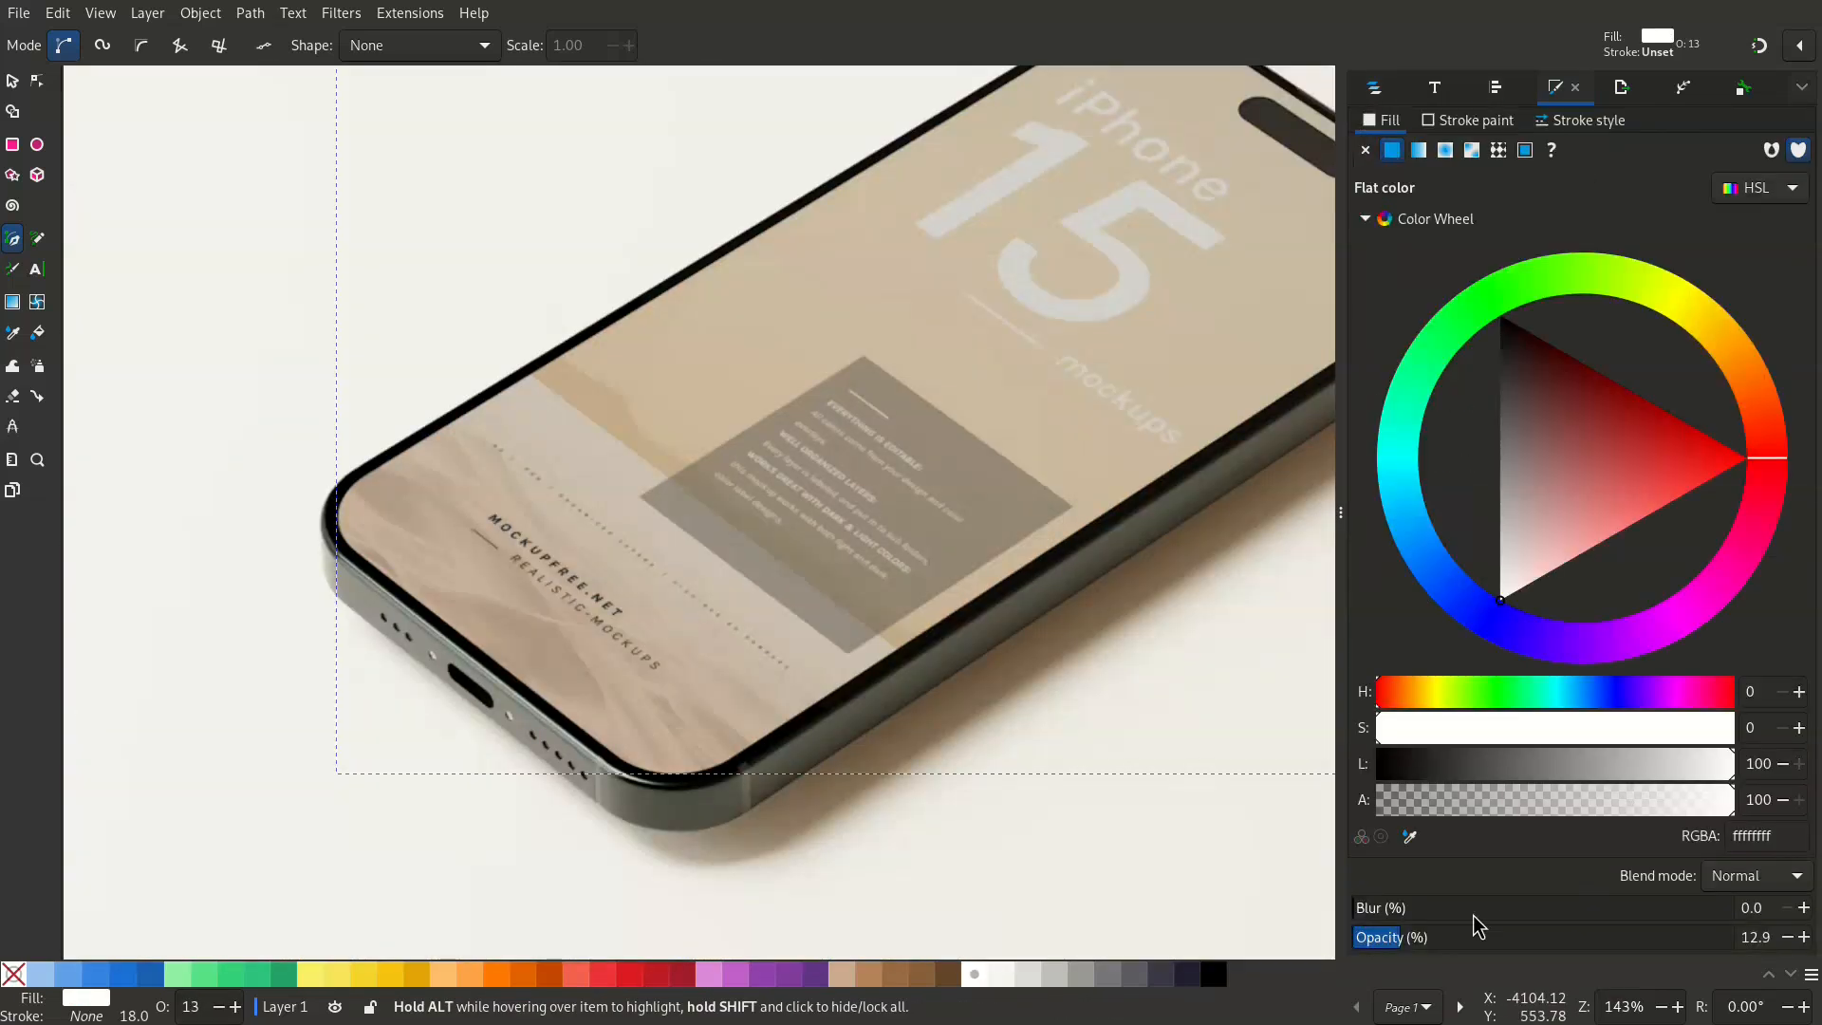
Set the traced display shape's opacity to 52.3%
left_click_drag(1474, 915, 1799, 932)
scroll(1026, 499, "down", 1)
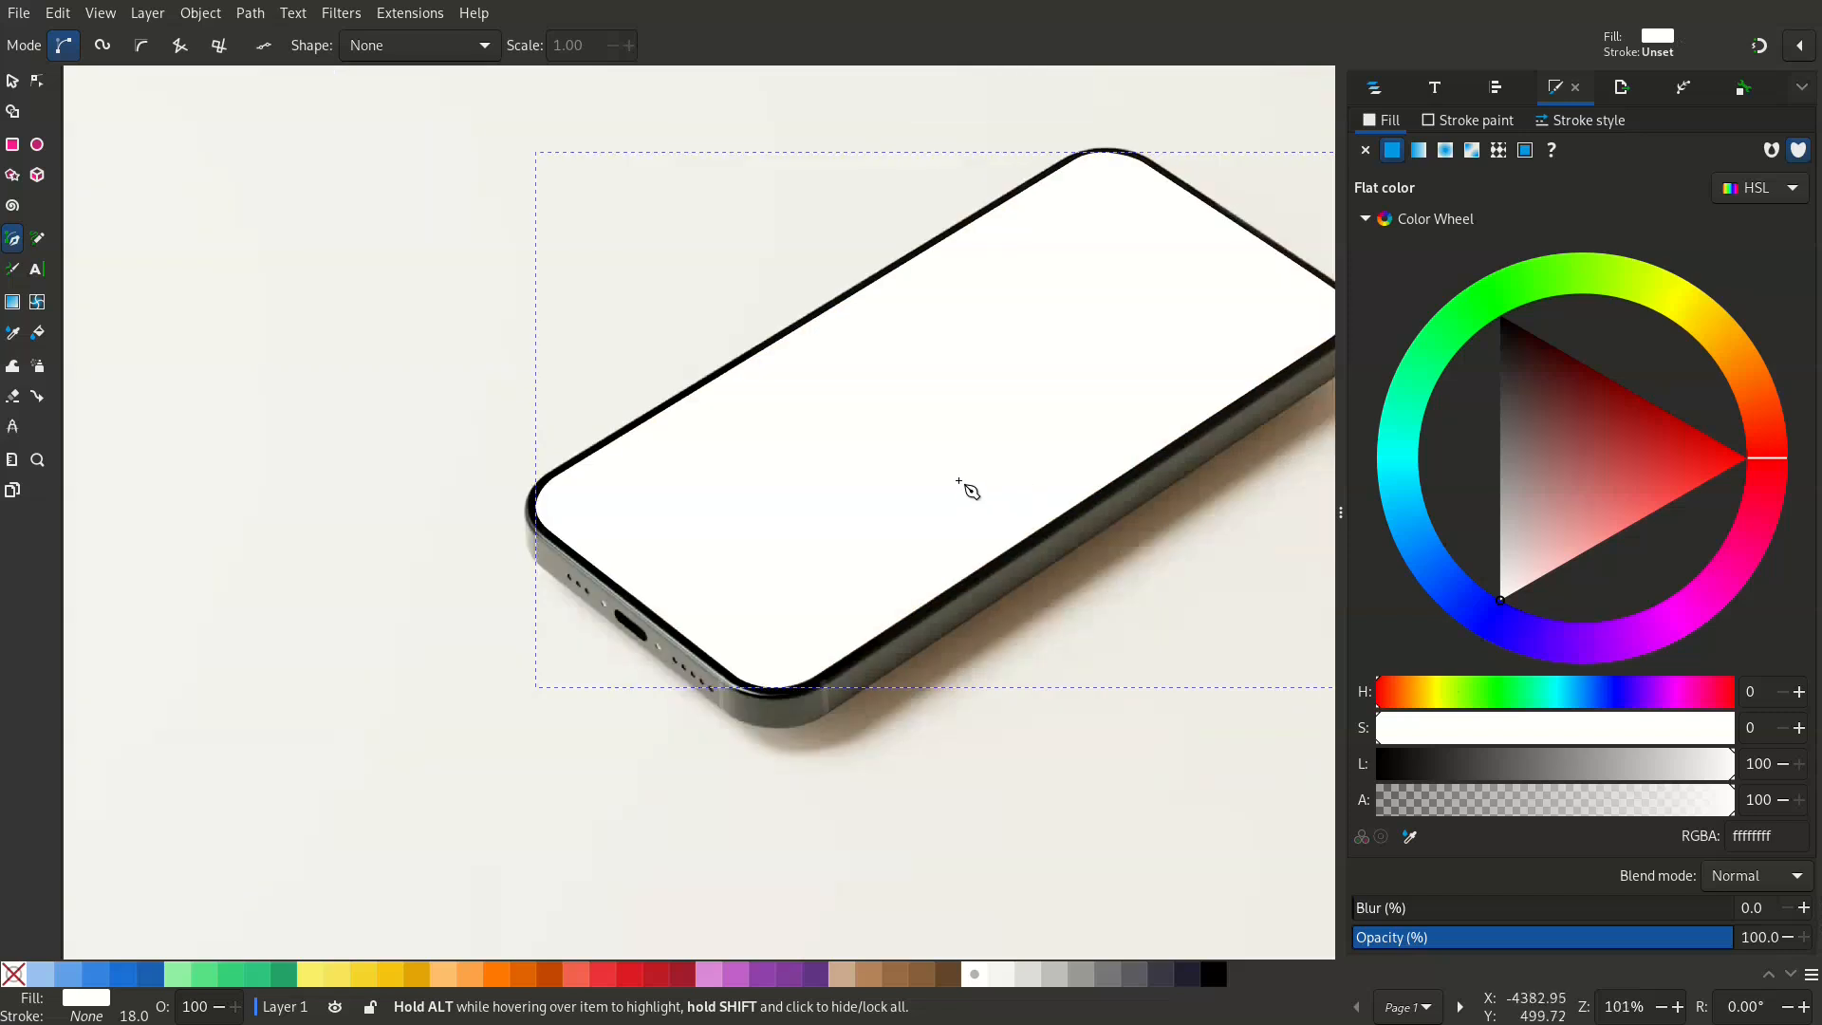
left_click_drag(961, 484, 657, 472)
scroll(735, 459, "up", 3)
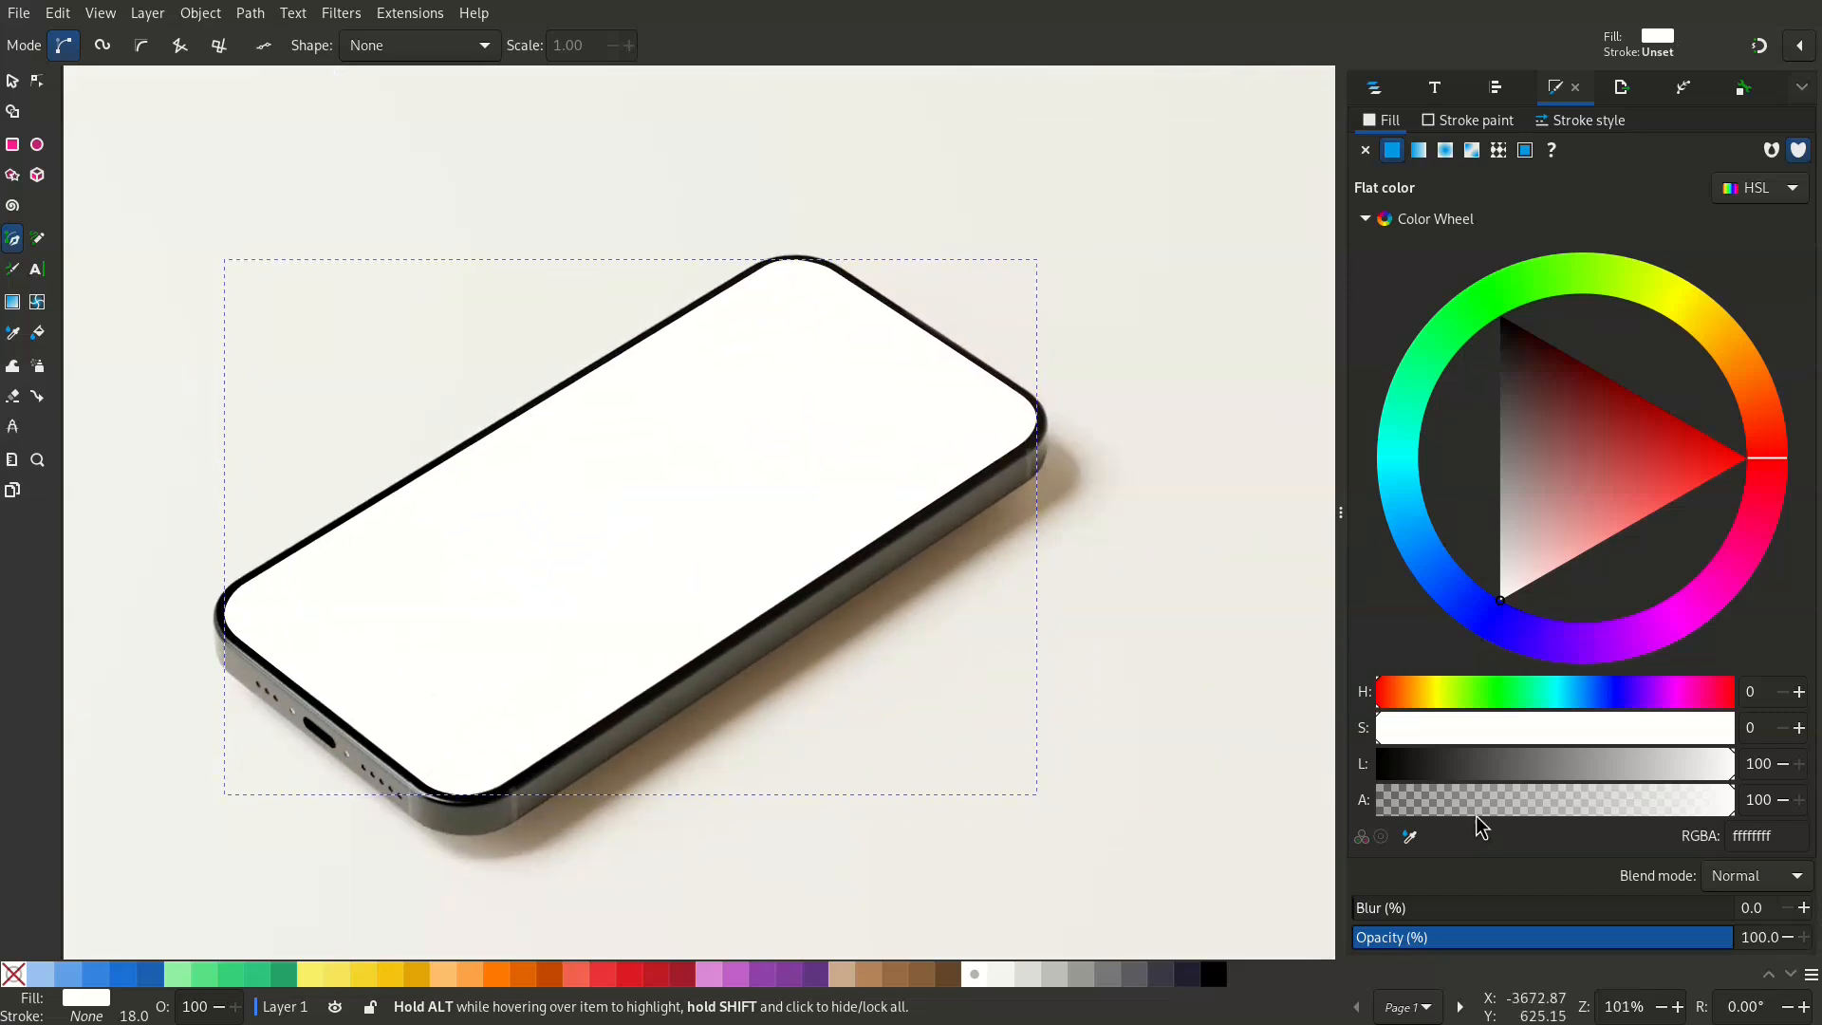
left_click(1553, 942)
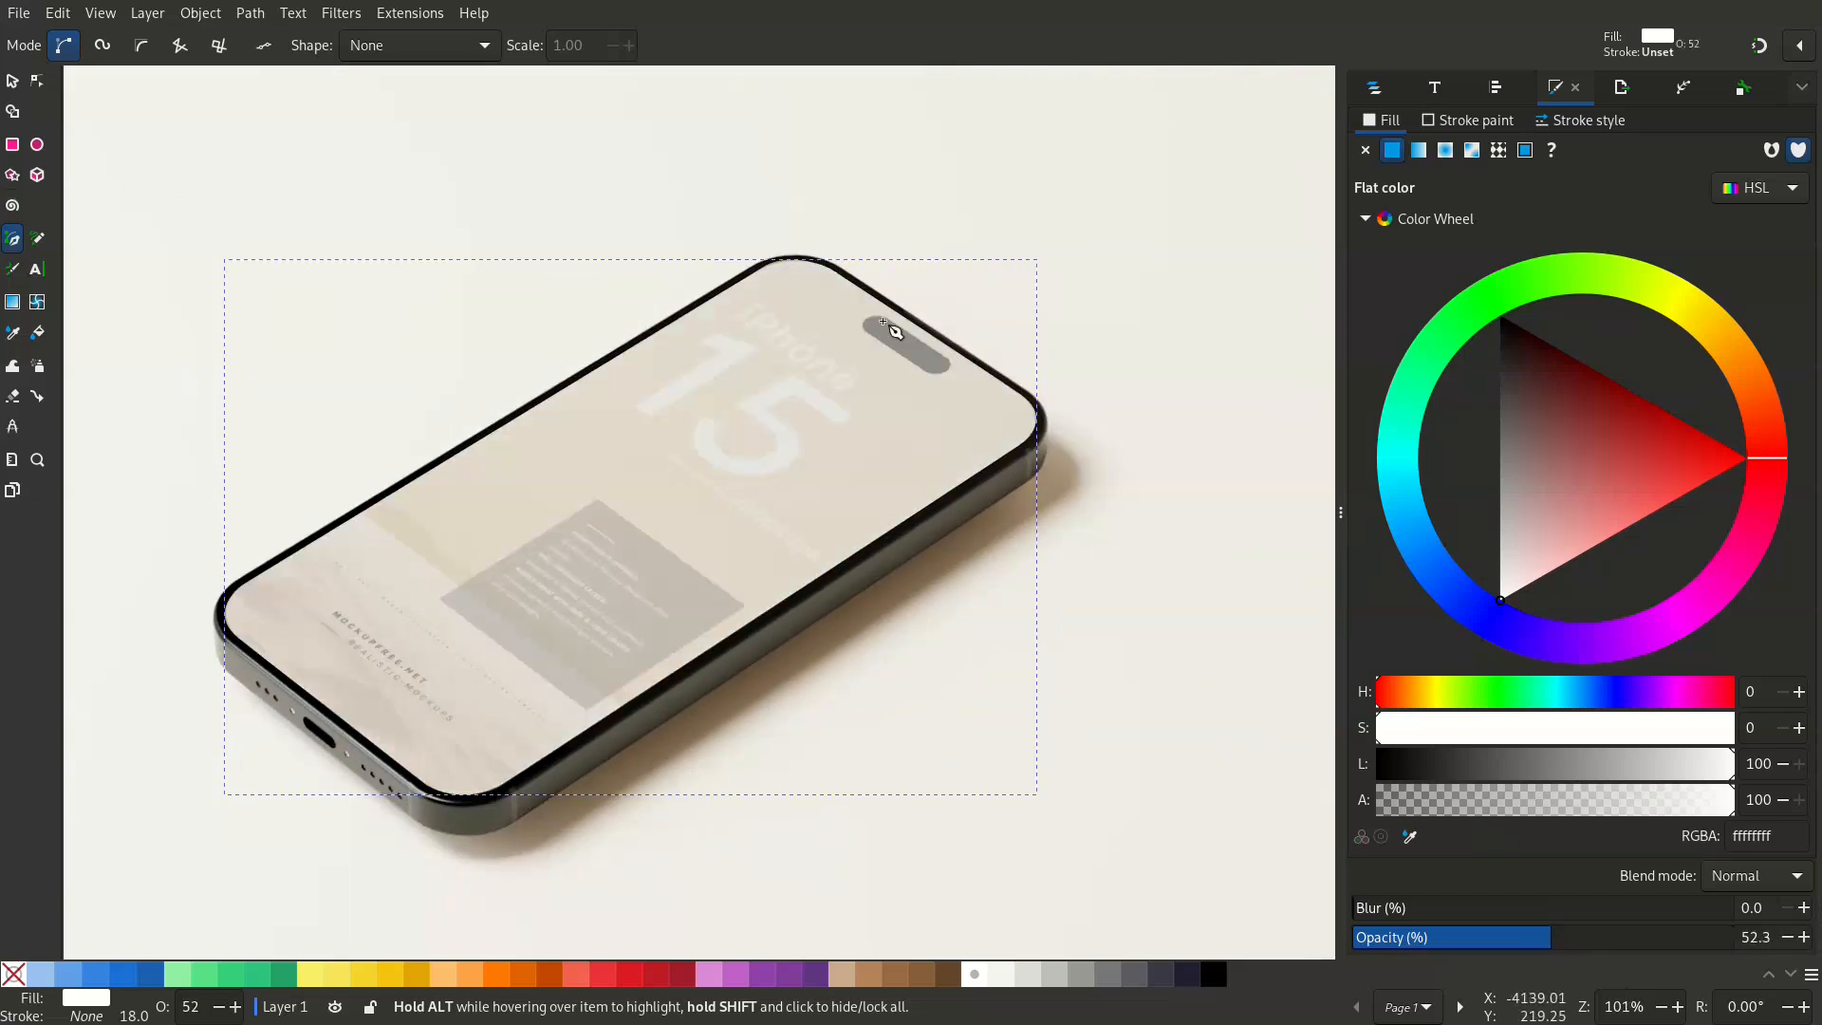
Trace the phone's pill-shaped camera cutout as a closed path with the Pen tool and fill it black
scroll(874, 332, "up", 6)
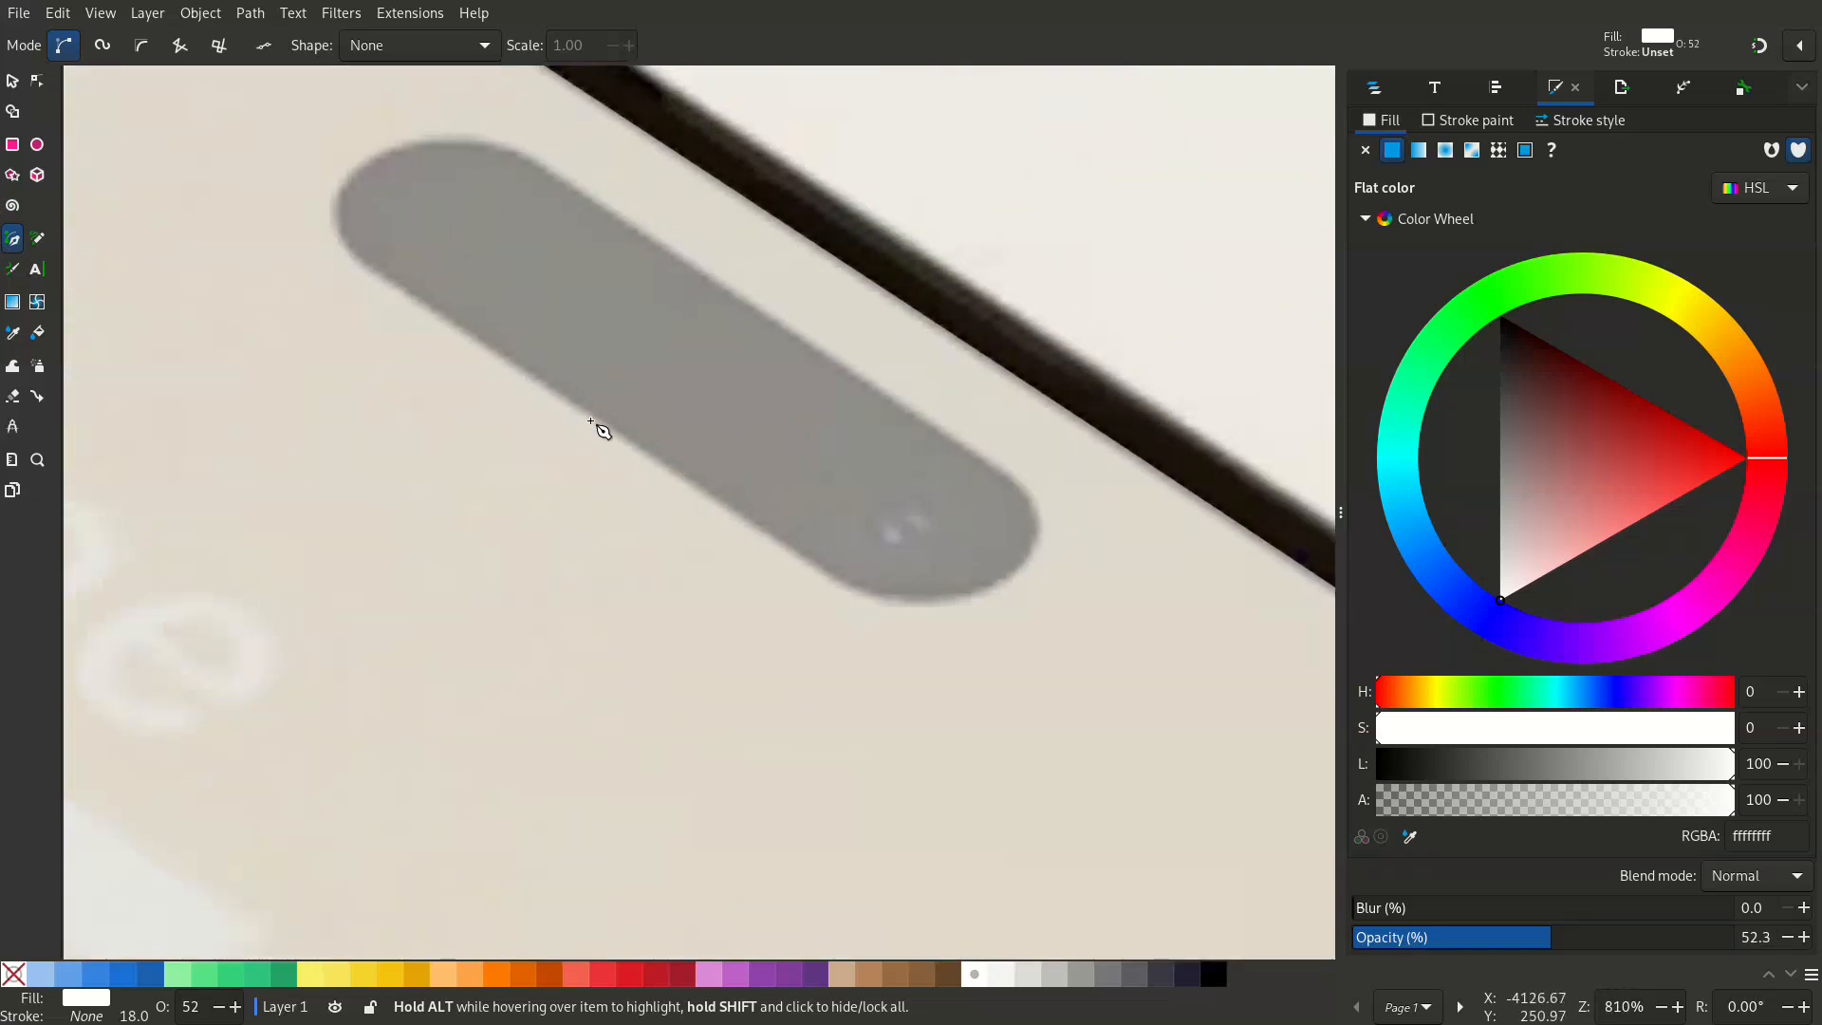
left_click(590, 413)
left_click(860, 589)
left_click_drag(1005, 573, 1074, 525)
left_click(524, 155)
left_click_drag(379, 153, 312, 190)
left_click(589, 413)
scroll(640, 448, "down", 7)
key("s")
left_click_drag(1632, 493, 1119, 13)
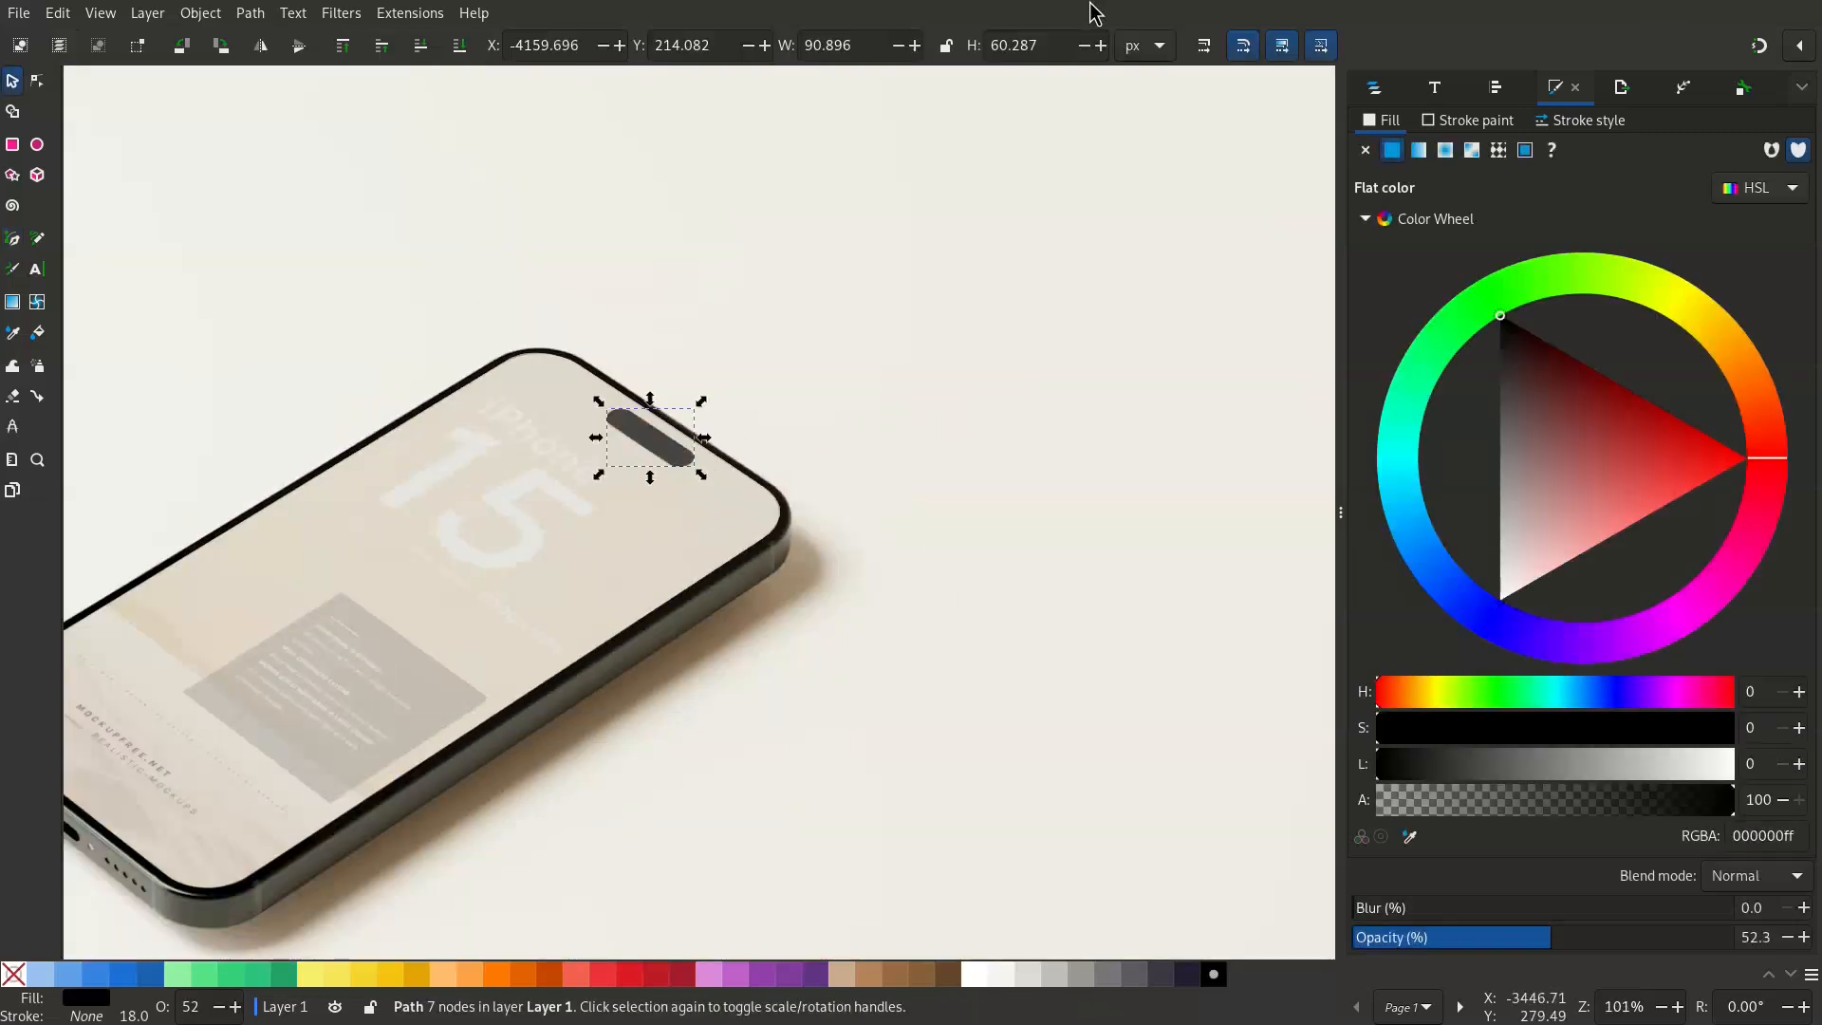
Set the opacity of the display shape and the camera cutout shape to 100%
left_click(507, 618)
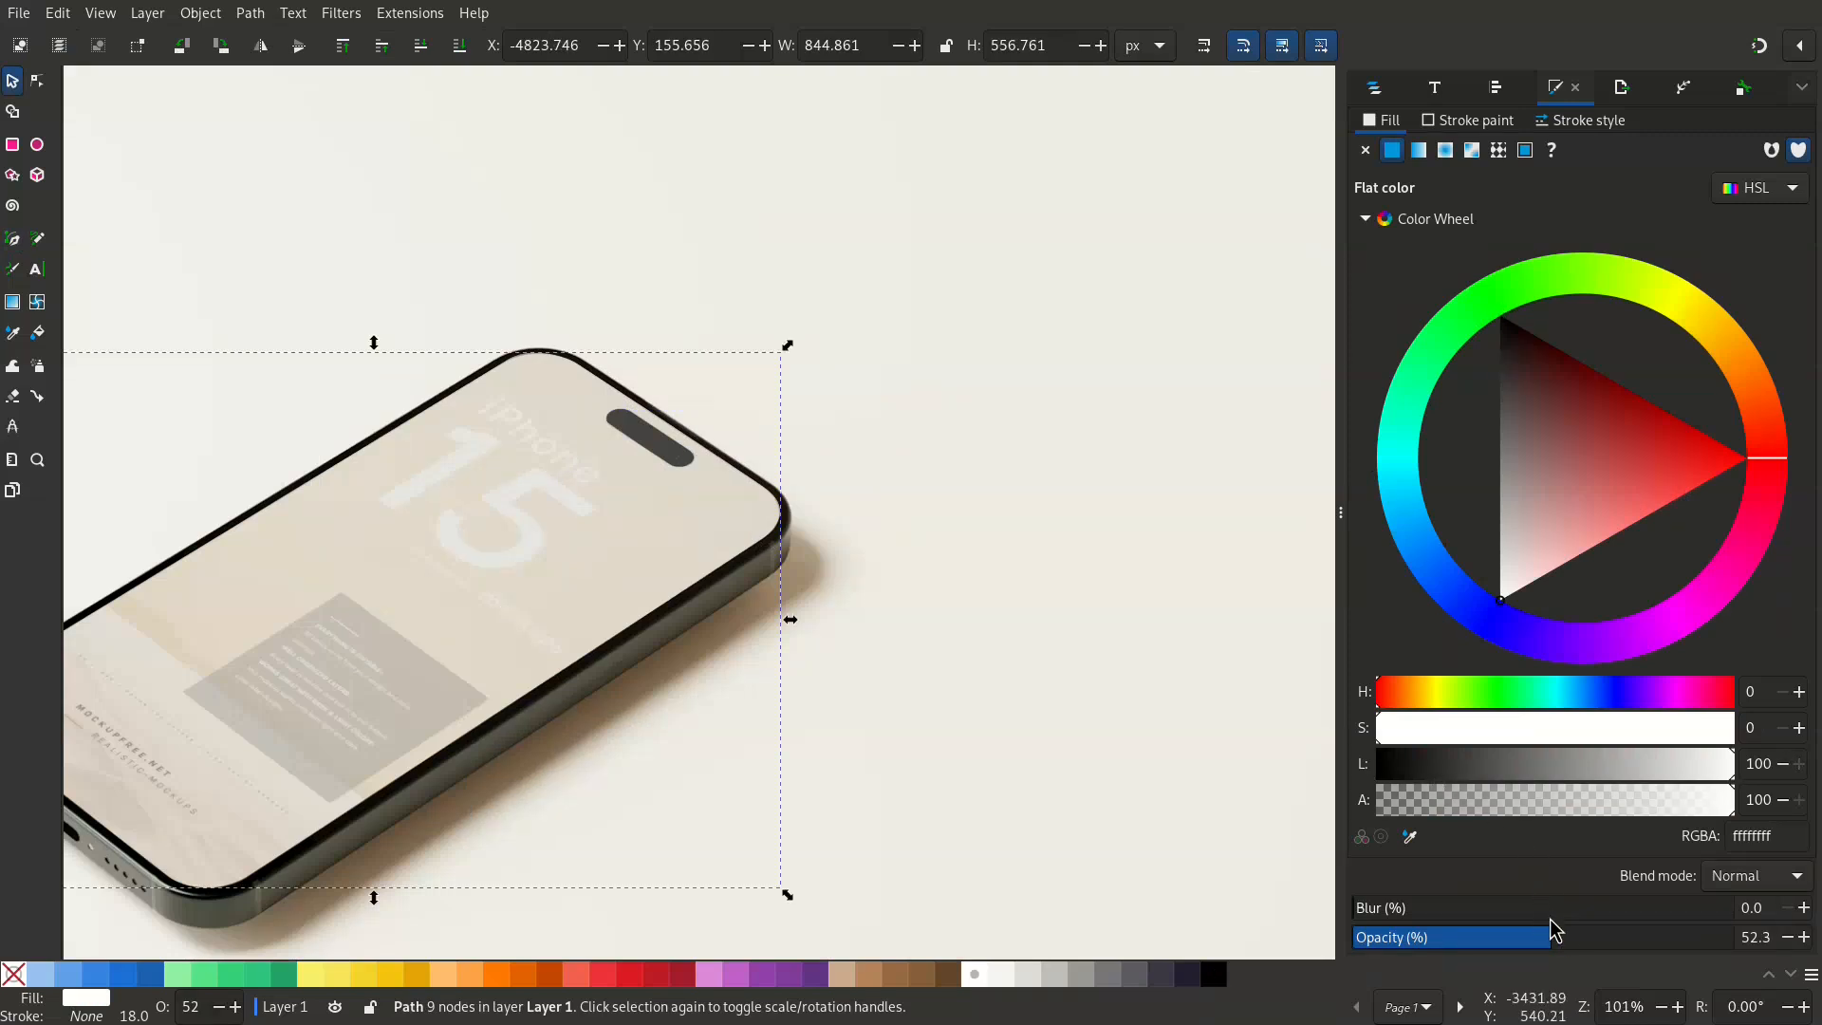
left_click_drag(1545, 916, 1746, 919)
scroll(784, 487, "down", 2)
left_click(718, 463)
left_click(711, 514, "shift")
left_click_drag(1673, 946, 1818, 858)
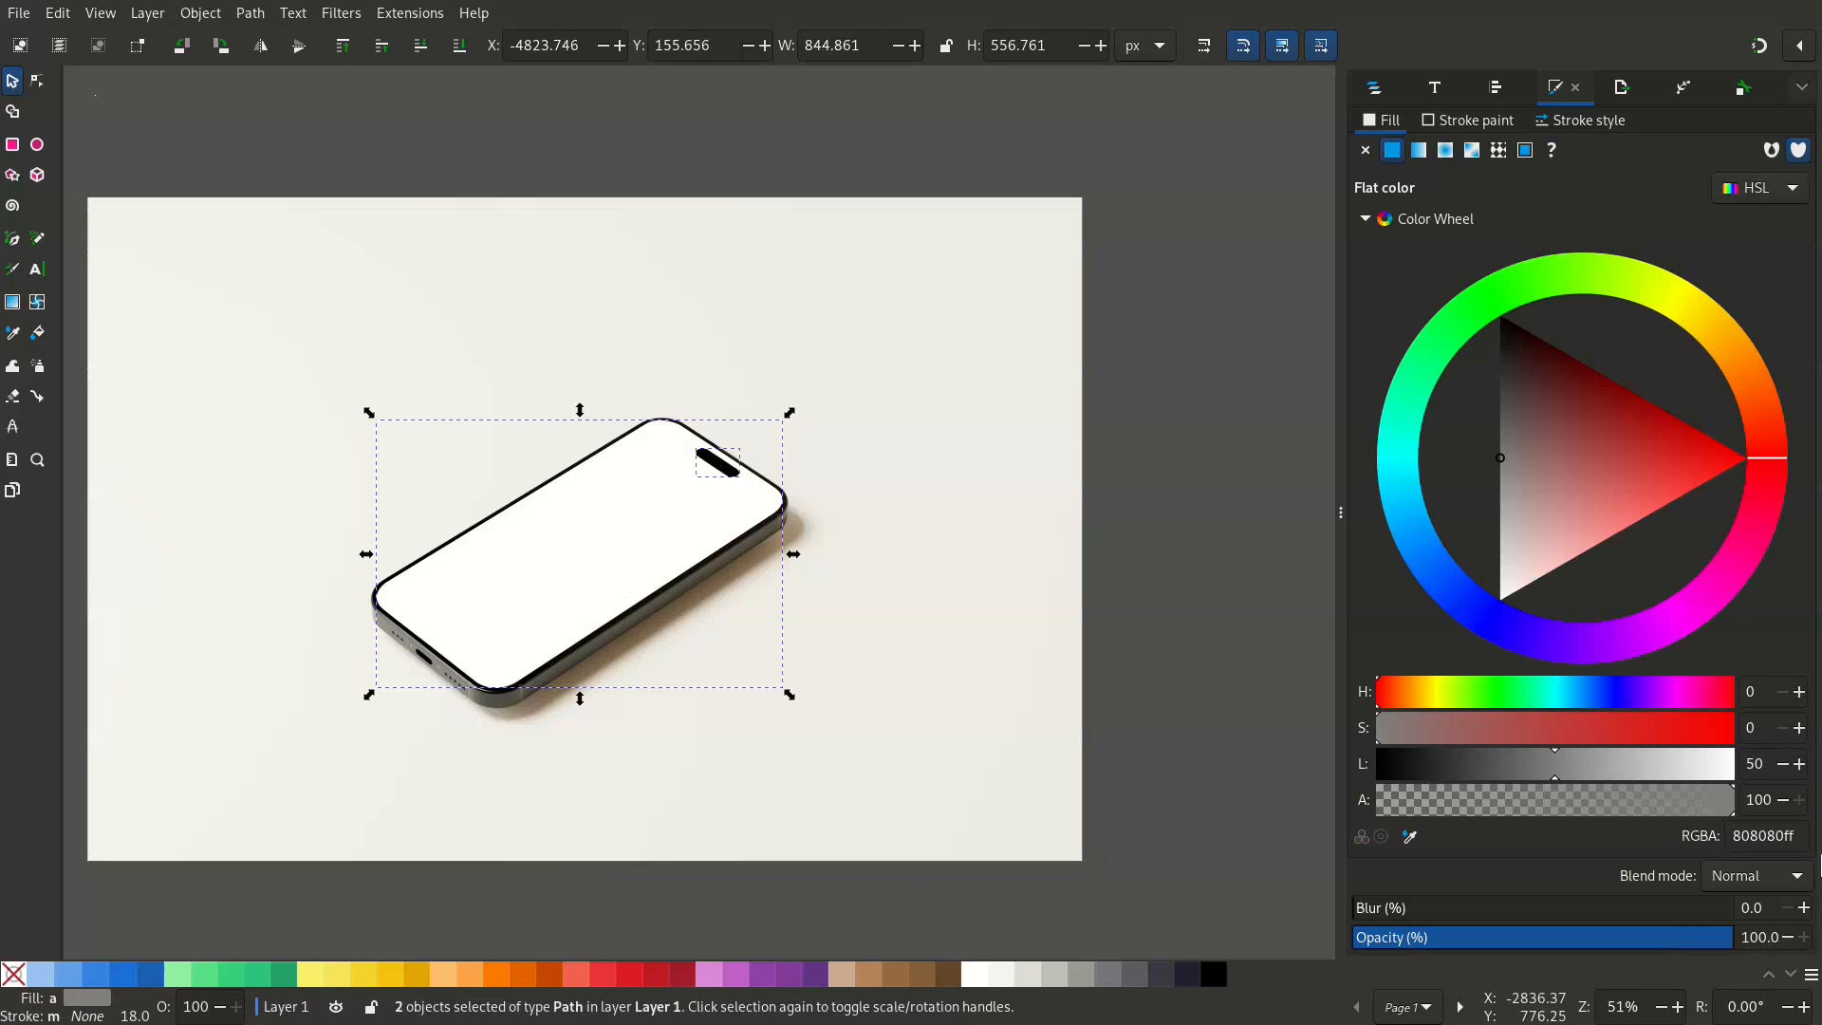
left_click(980, 638)
Subtract the camera cutout shape from the white display shape with Difference, then test-move the result and undo the move
left_click(719, 465)
left_click(617, 504, "shift")
left_click(251, 13)
left_click(275, 142)
left_click_drag(654, 560, 1176, 356)
key("ctrl+z")
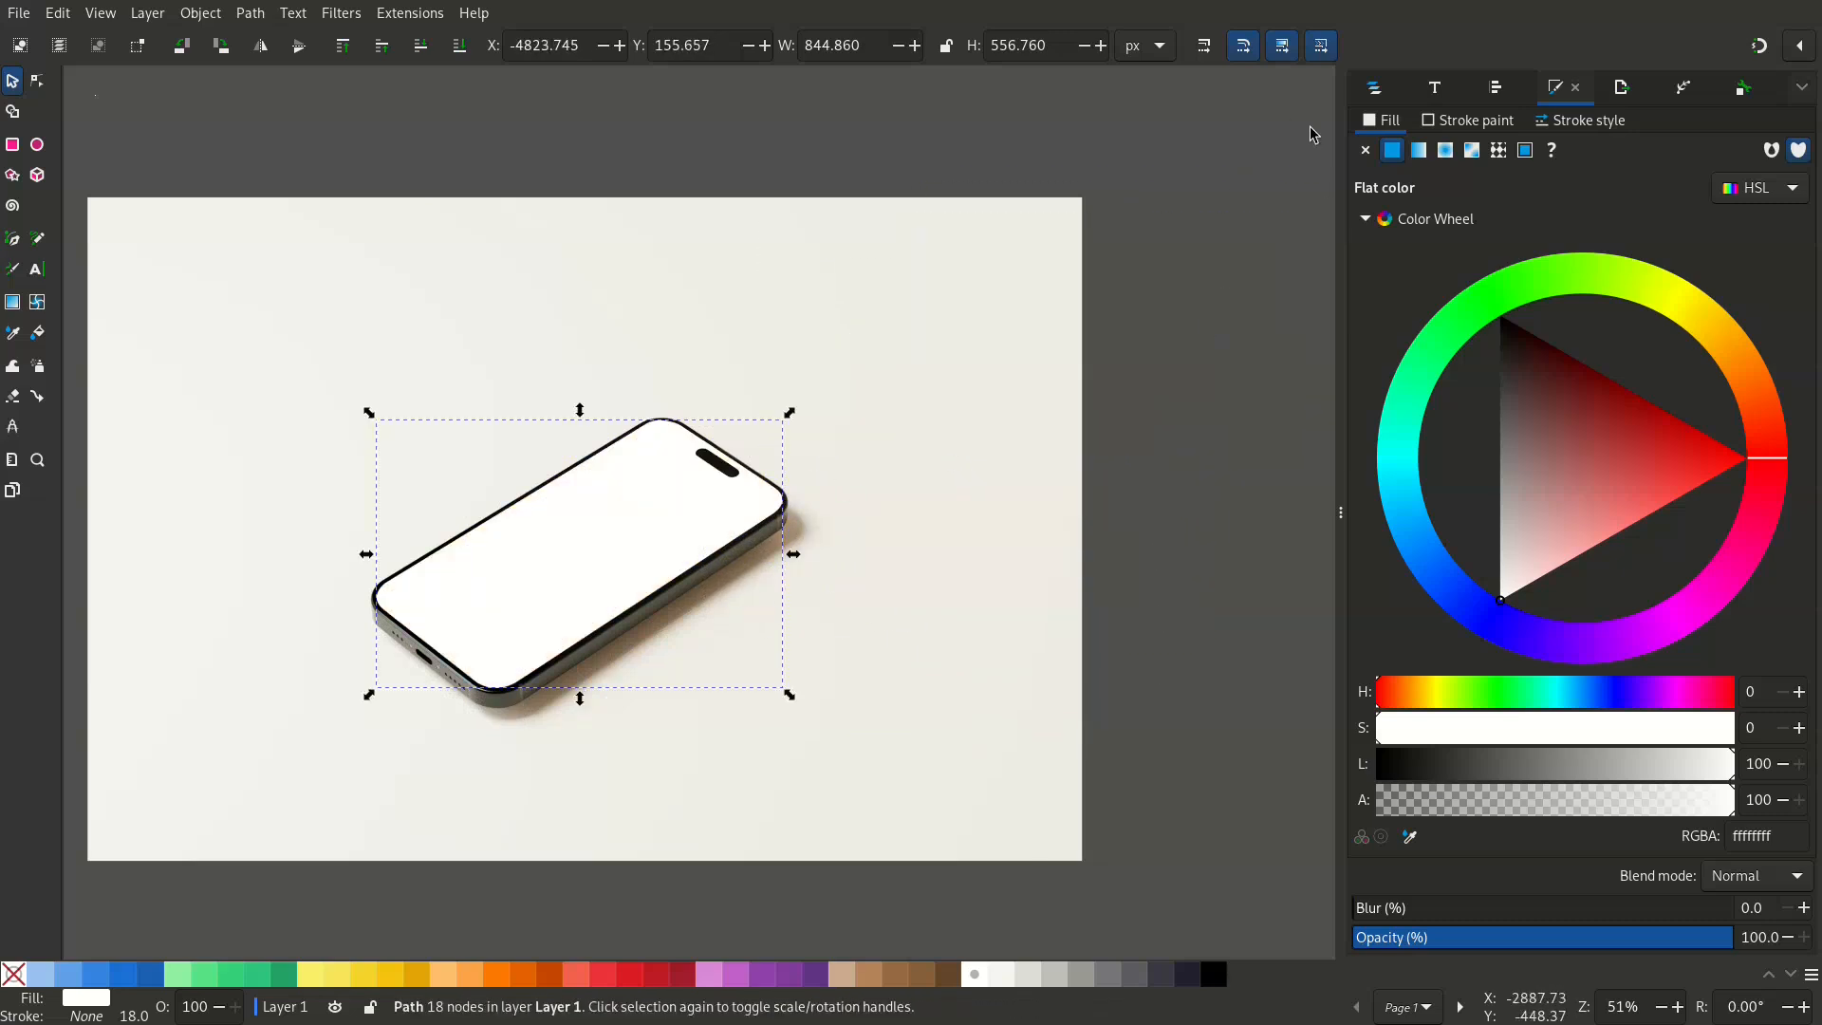
Unhide the login screen group and duplicate the white display shape above it, keeping the copy hidden
left_click(1377, 87)
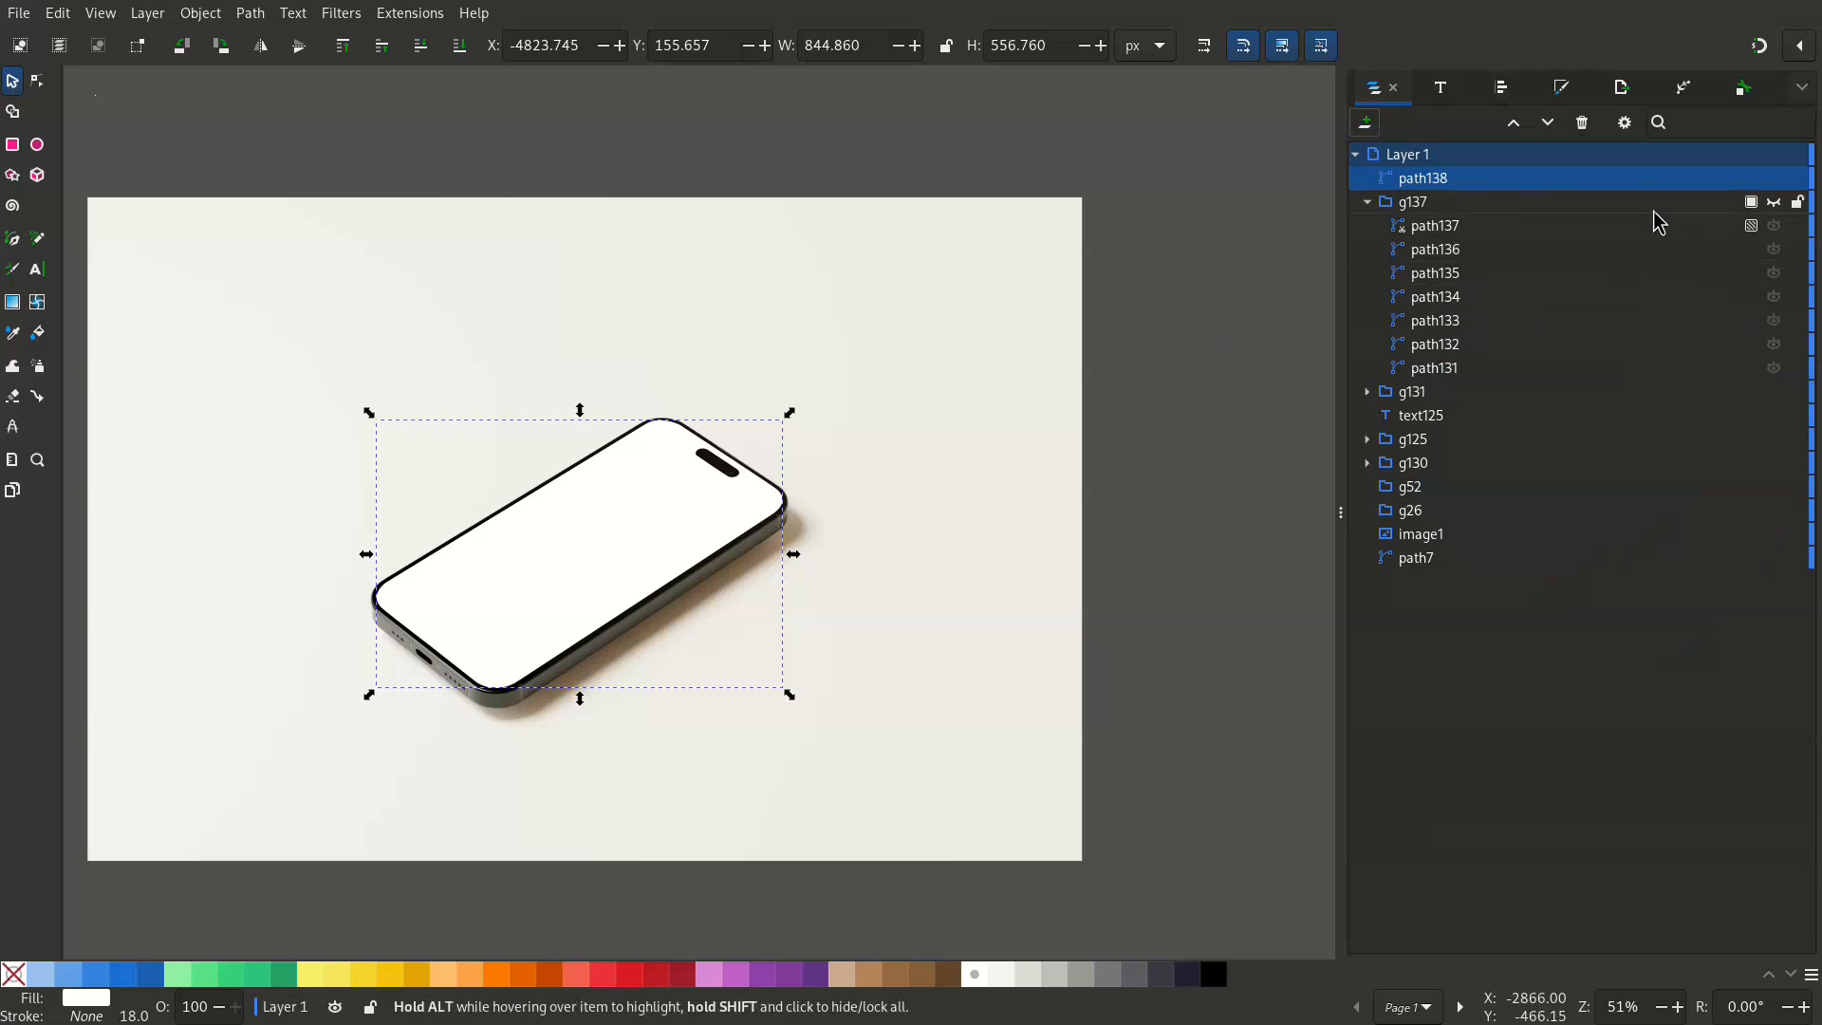
left_click(1773, 203)
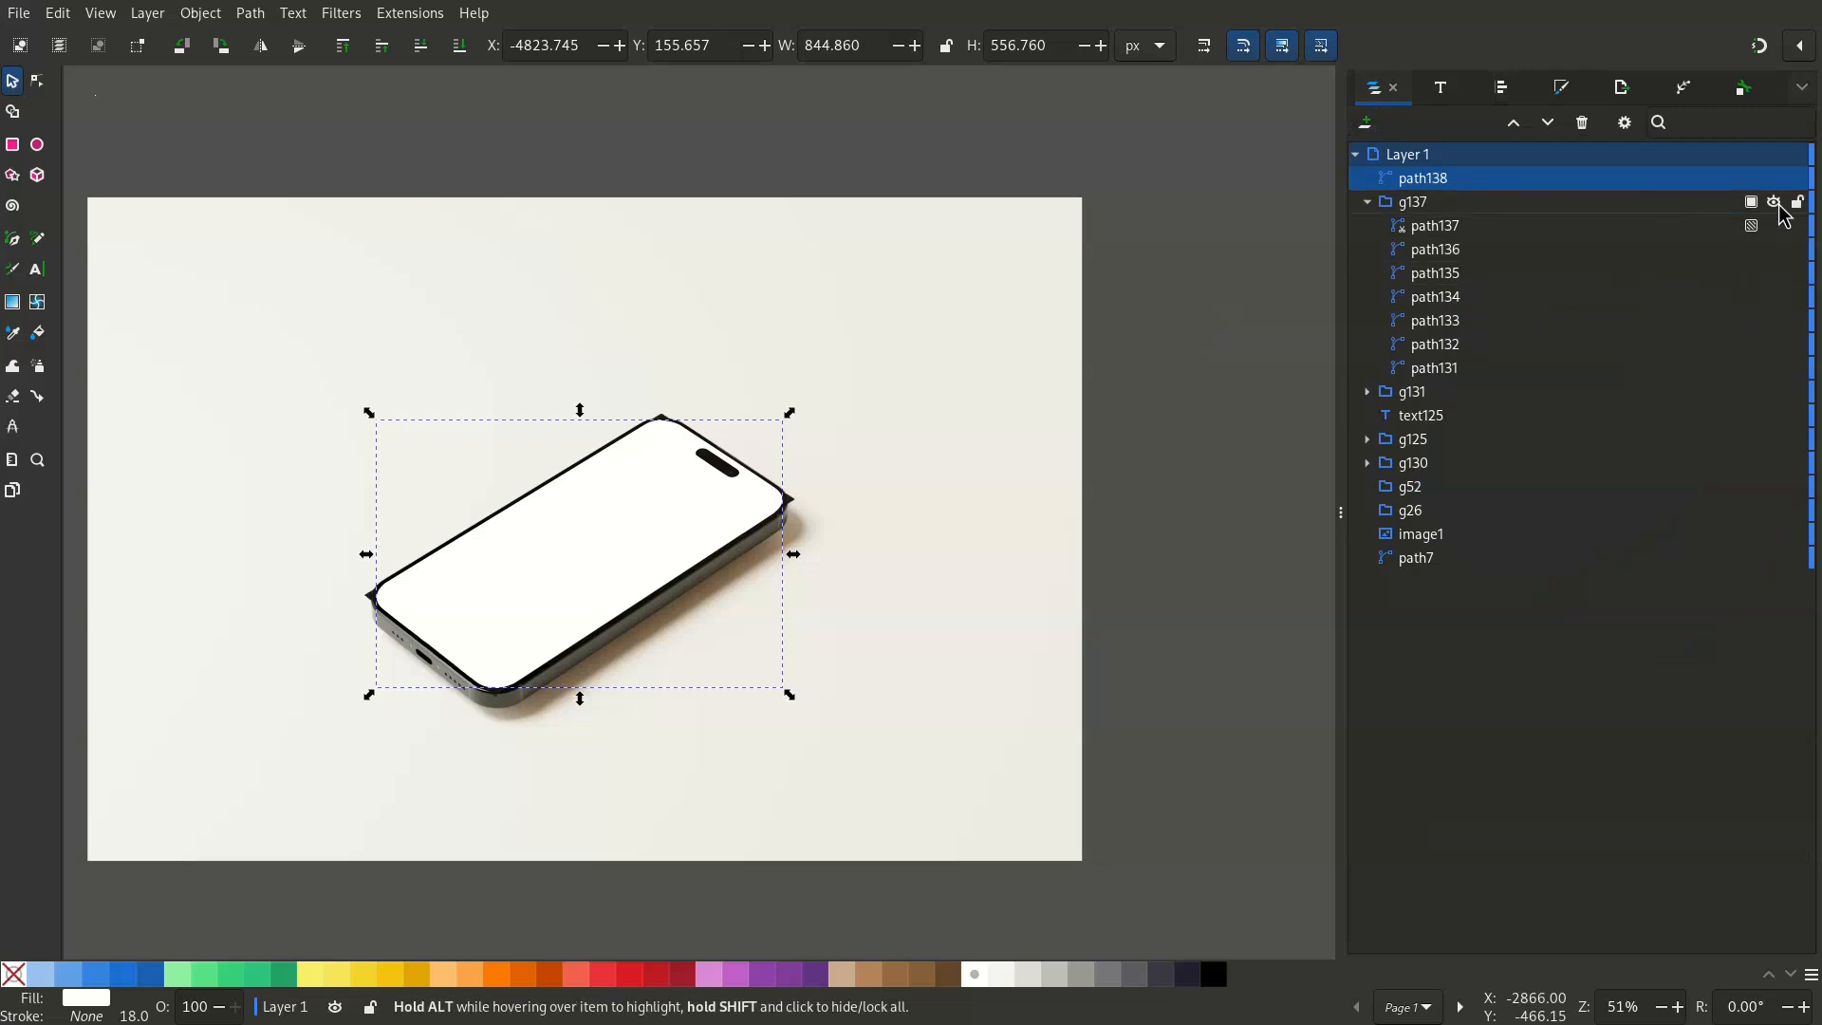
right_click(623, 529)
left_click(606, 635)
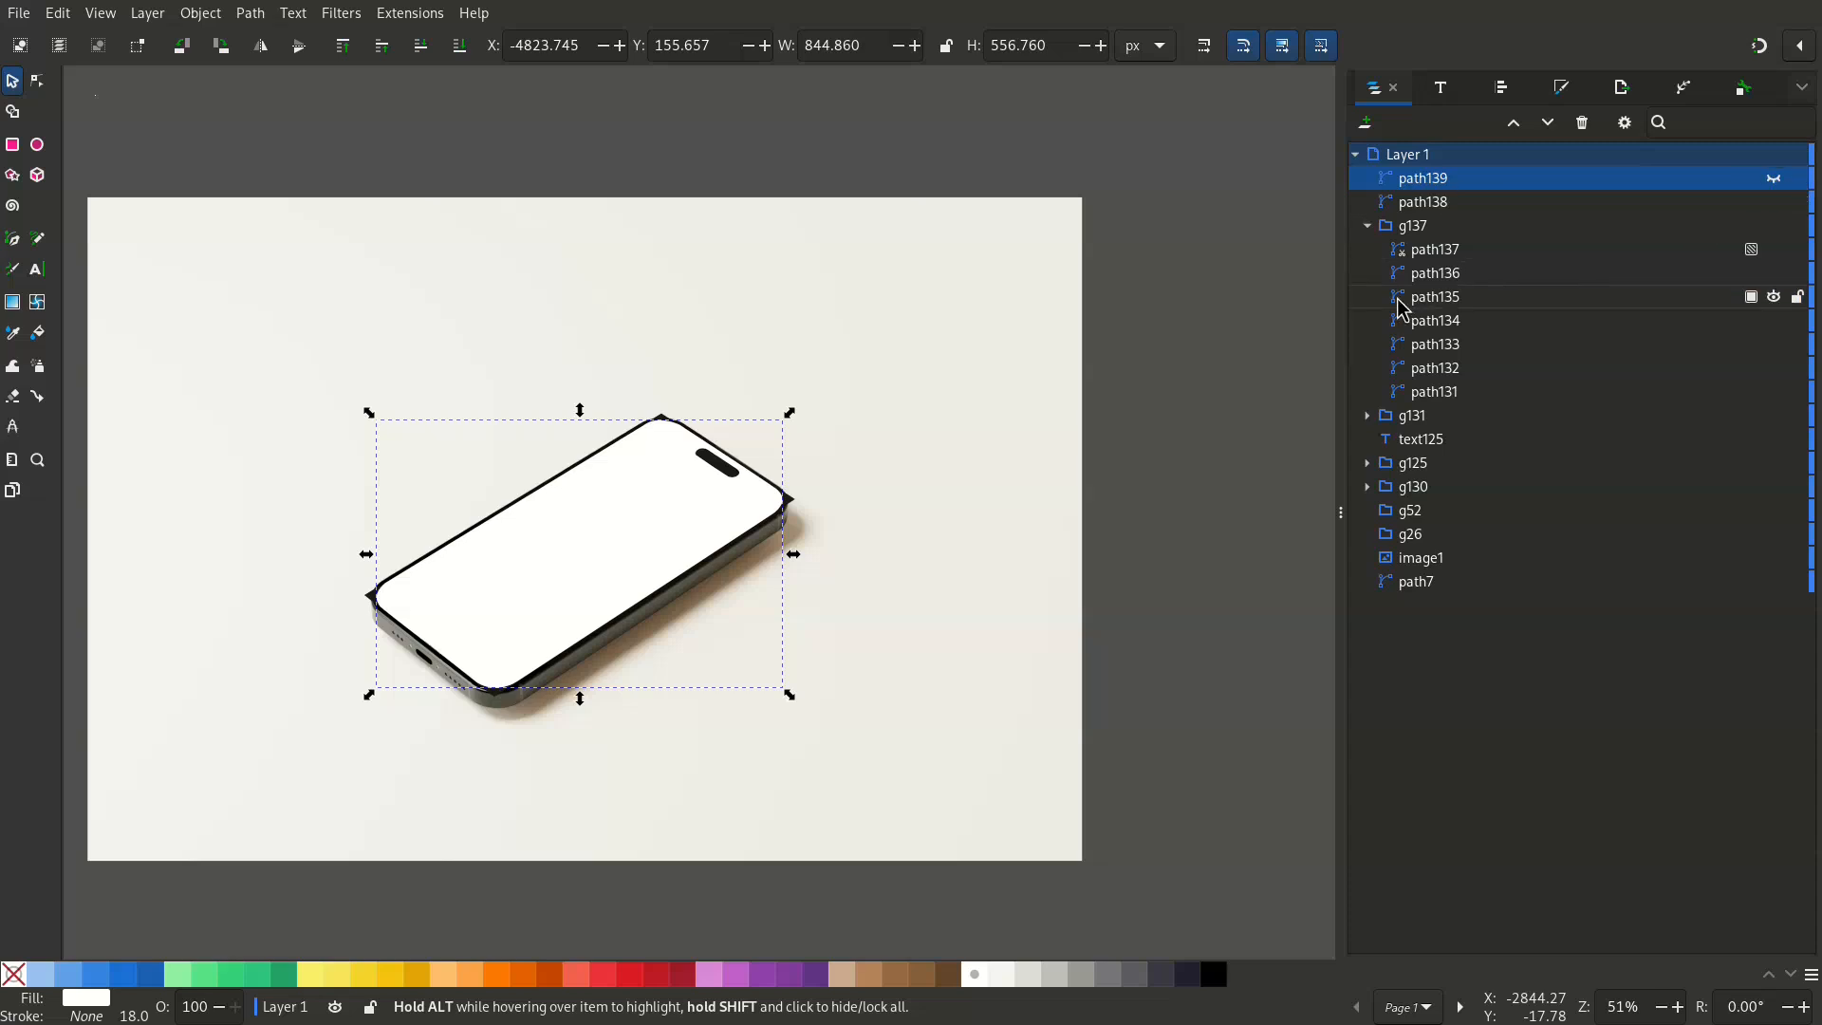
Clip the login screen group to the original white display shape with Set Clip
left_click(1431, 203)
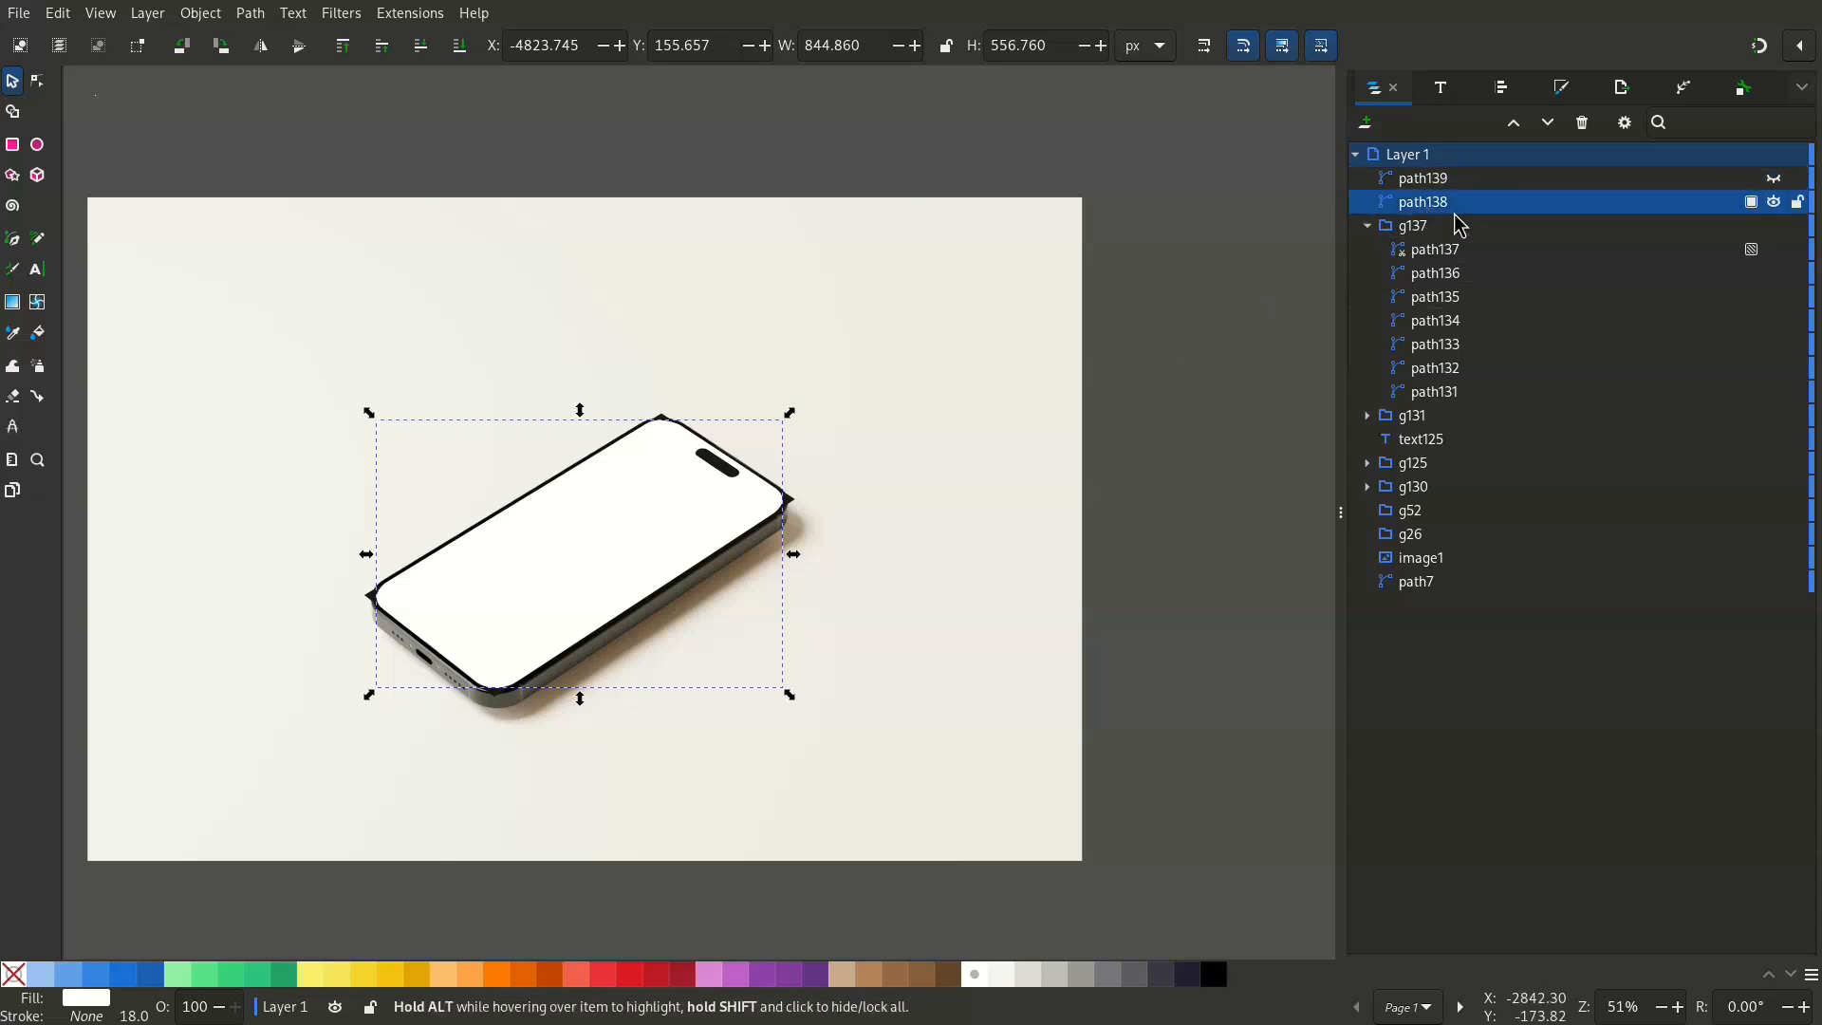
left_click(1426, 234, "shift")
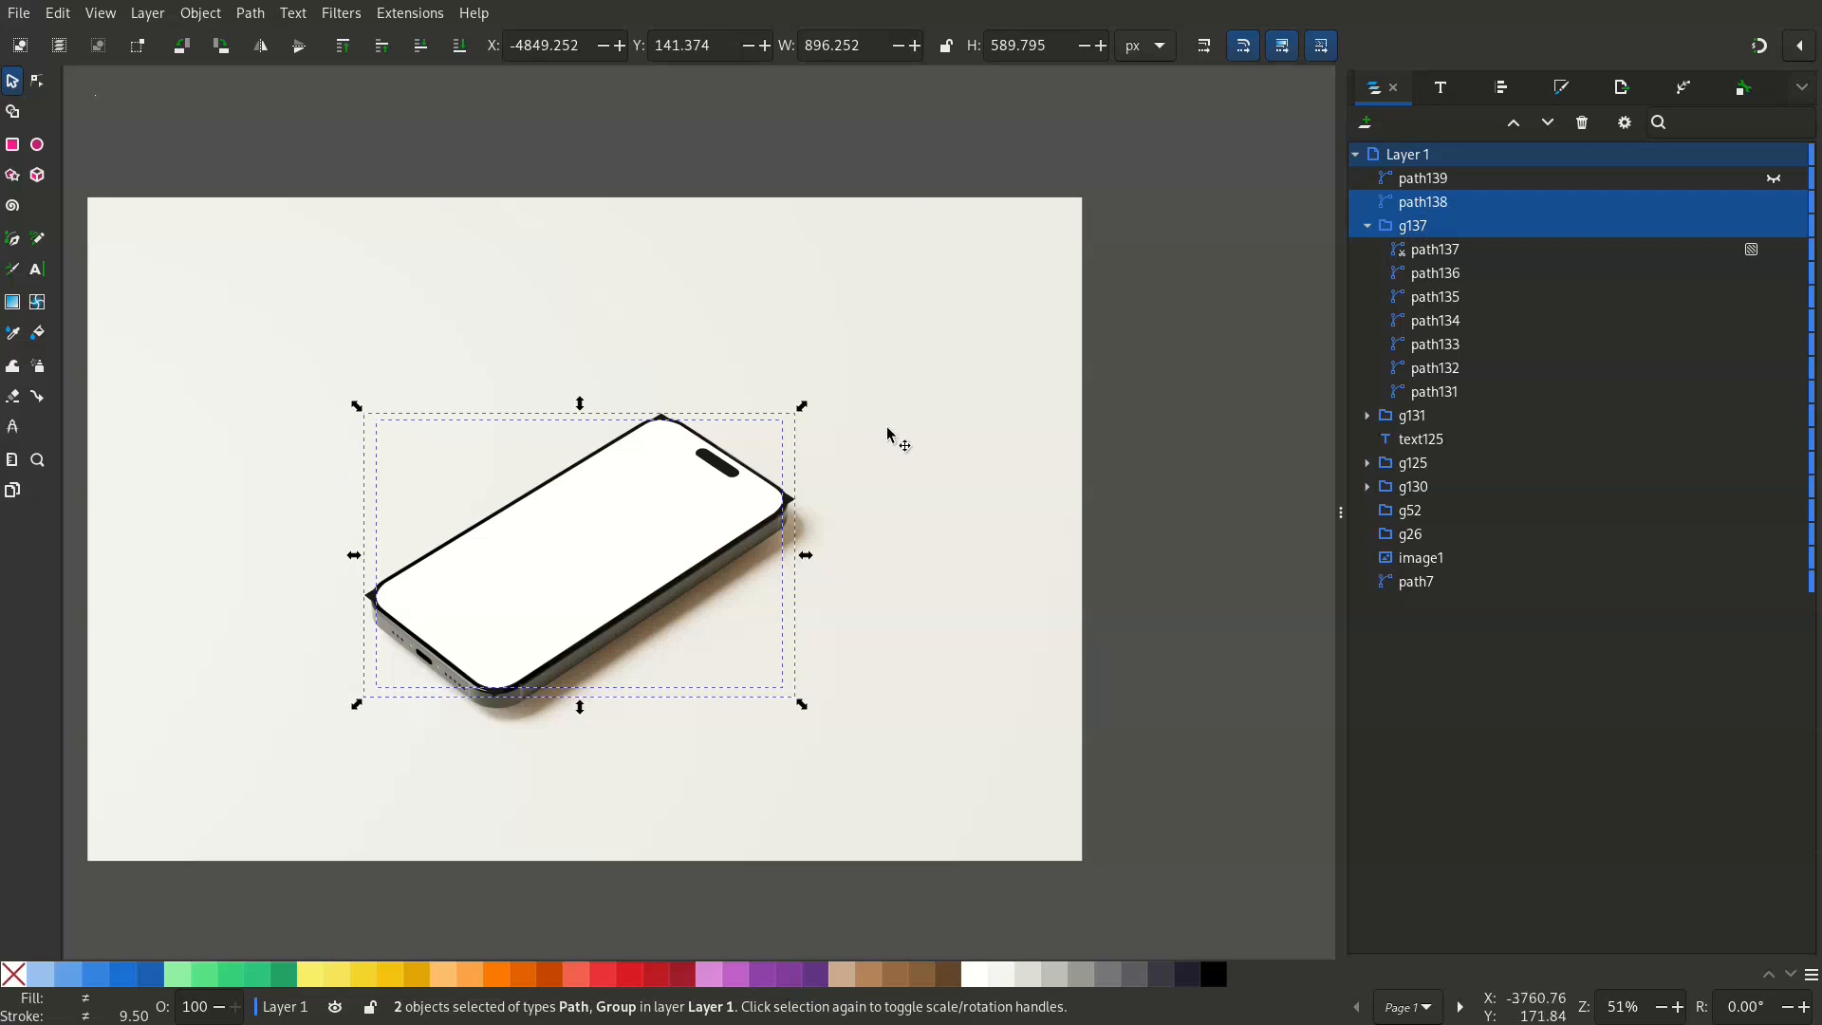
right_click(589, 536)
left_click(652, 644)
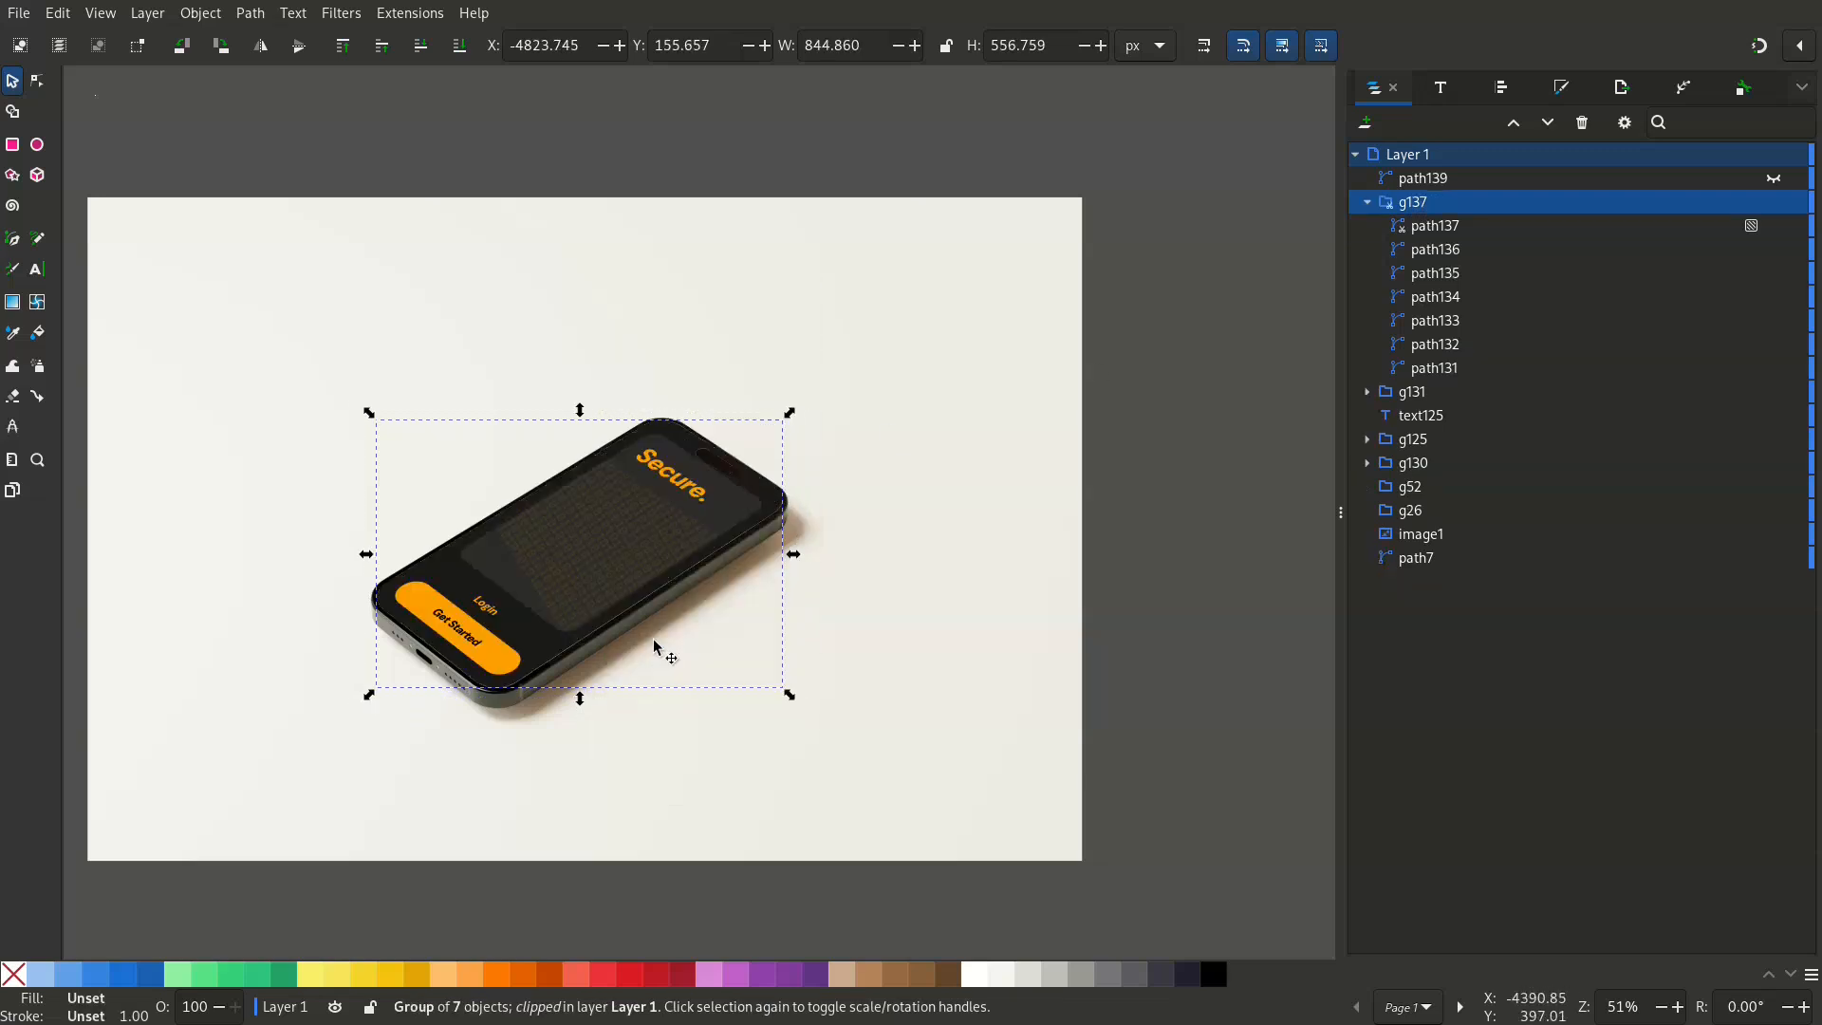
Test-move the clipped login screen group, undo the move and select the phone background image instead
scroll(740, 565, "up", 3, "ctrl")
left_click_drag(717, 544, 1003, 541)
key("ctrl+z")
scroll(960, 583, "down", 2, "ctrl")
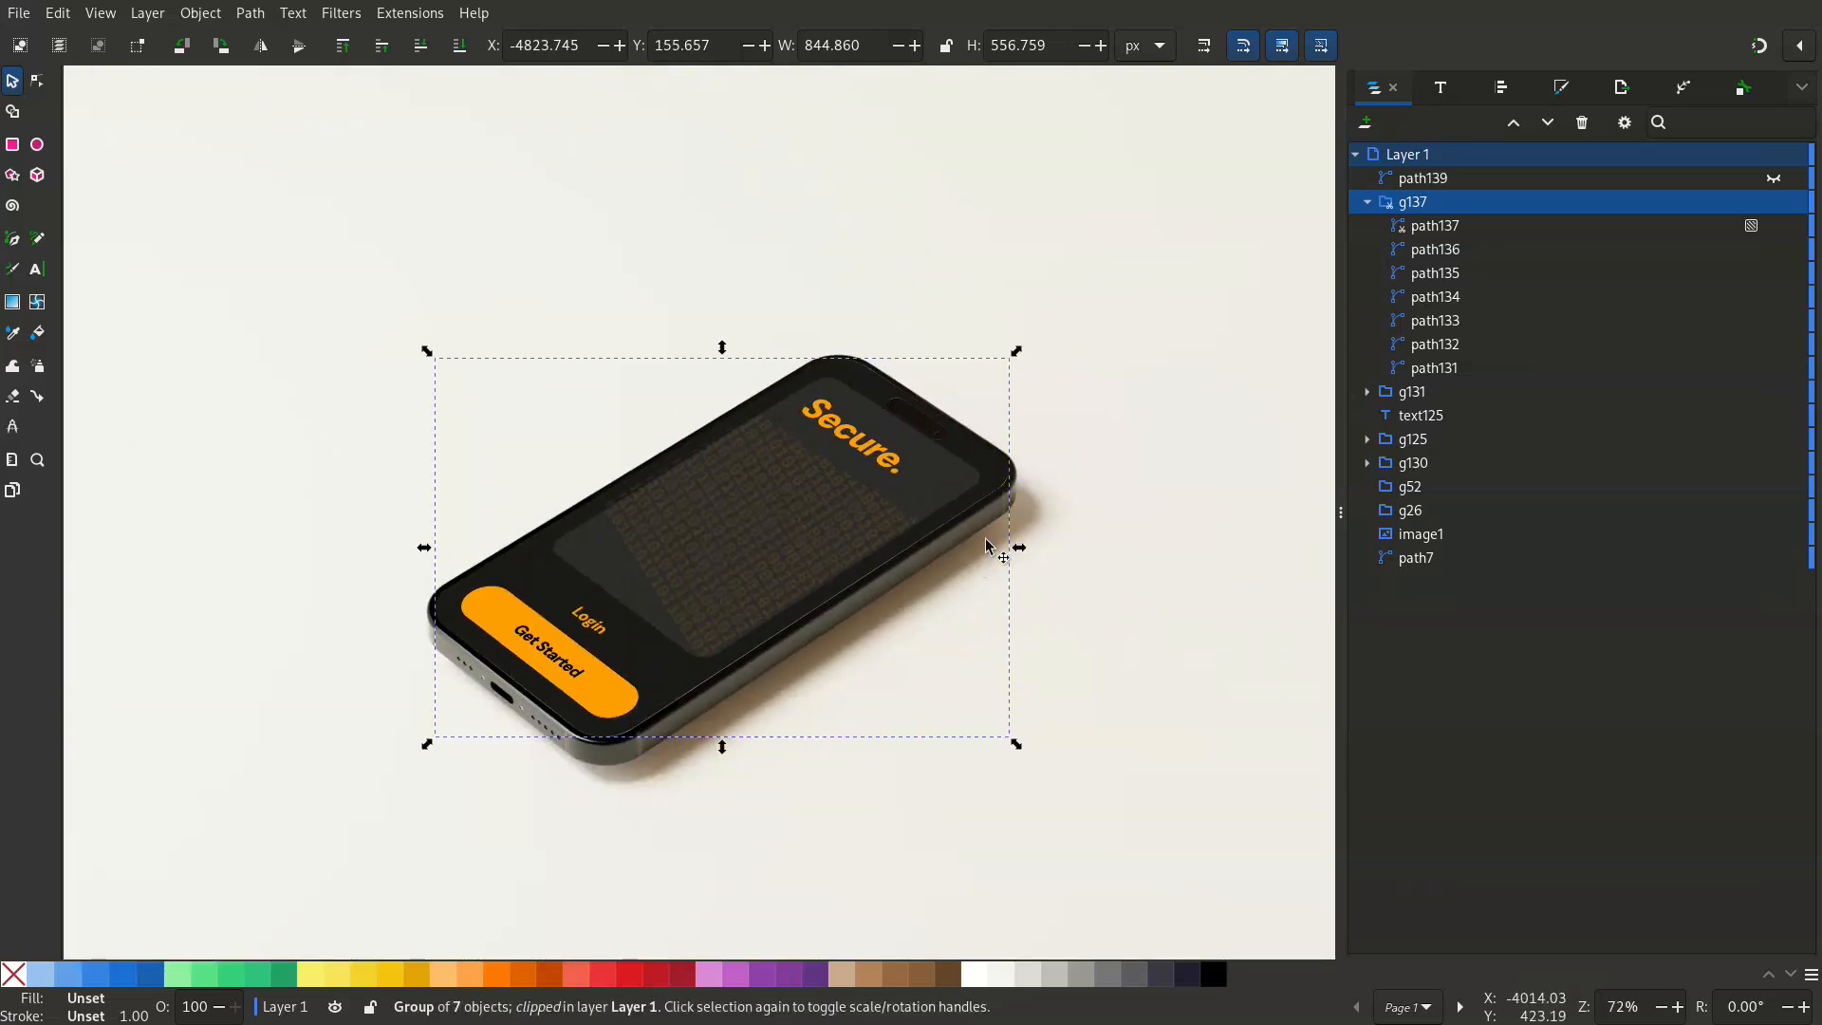
left_click(1131, 638)
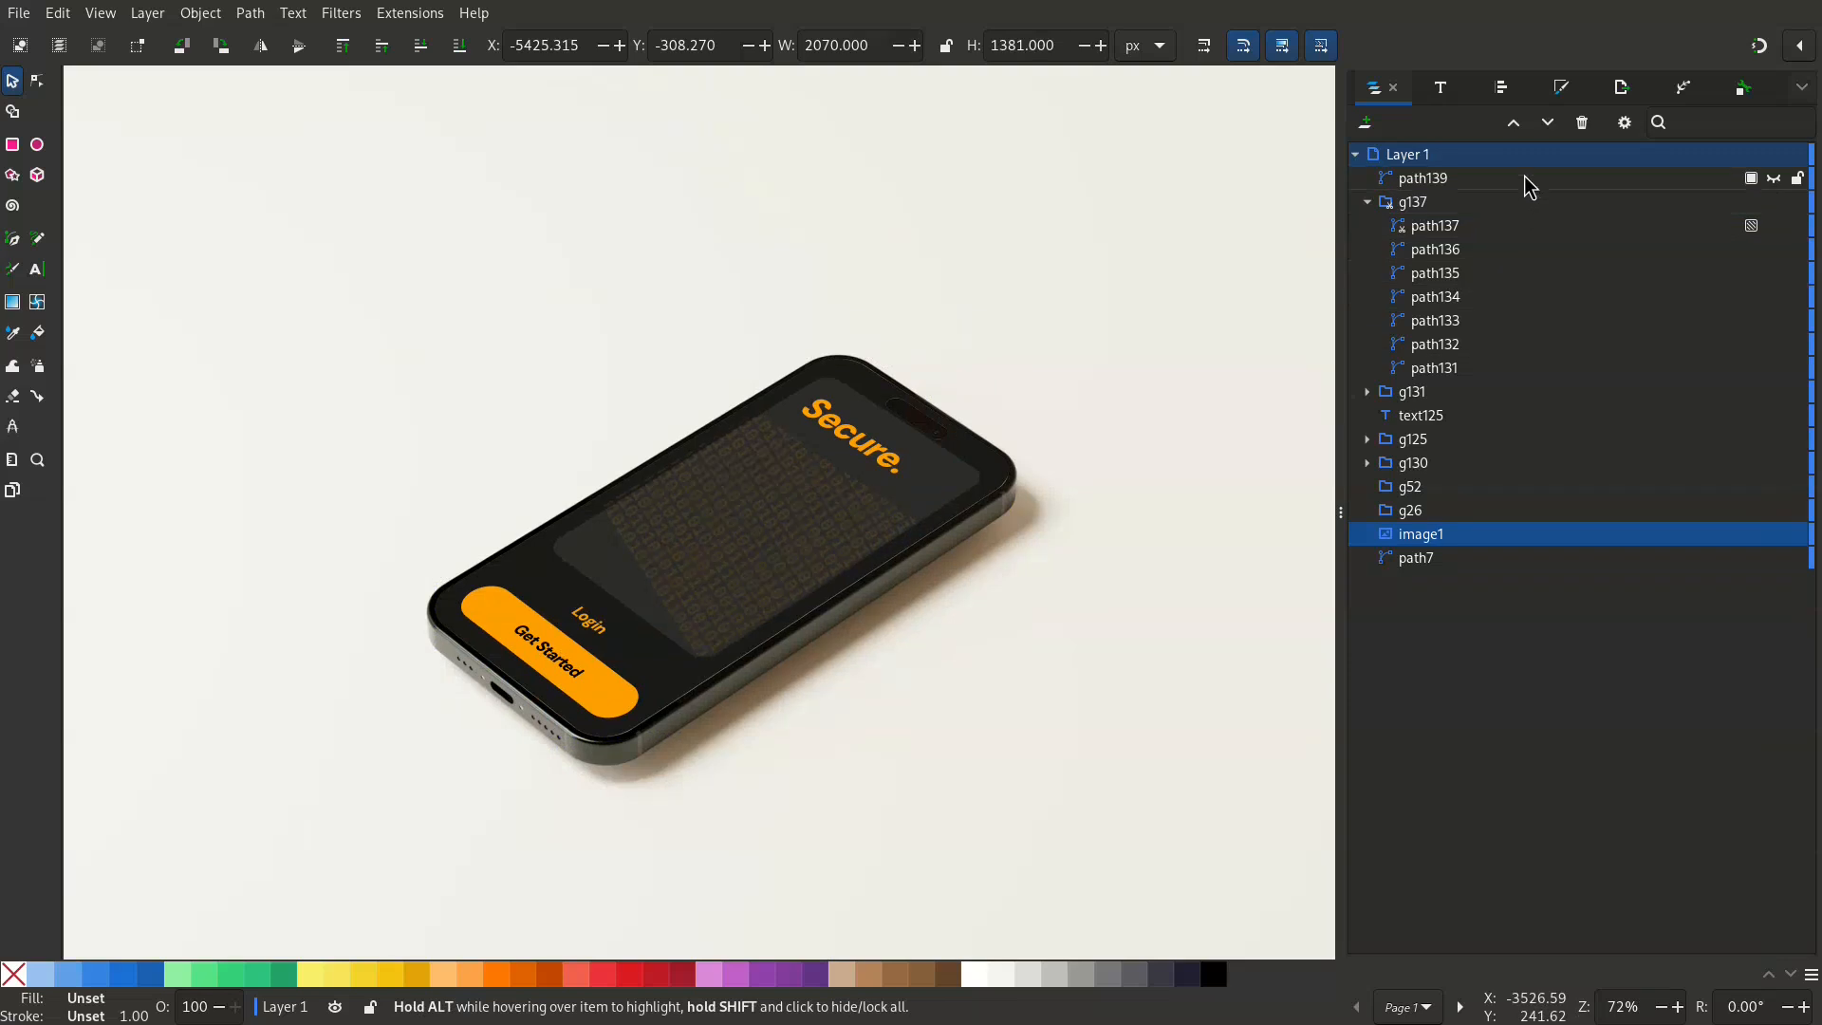
Unhide the duplicate display shape and draw a linear gradient on it, diagonally from the phone's long upper edge towards the screen's middle
left_click(1524, 178)
left_click(1773, 179)
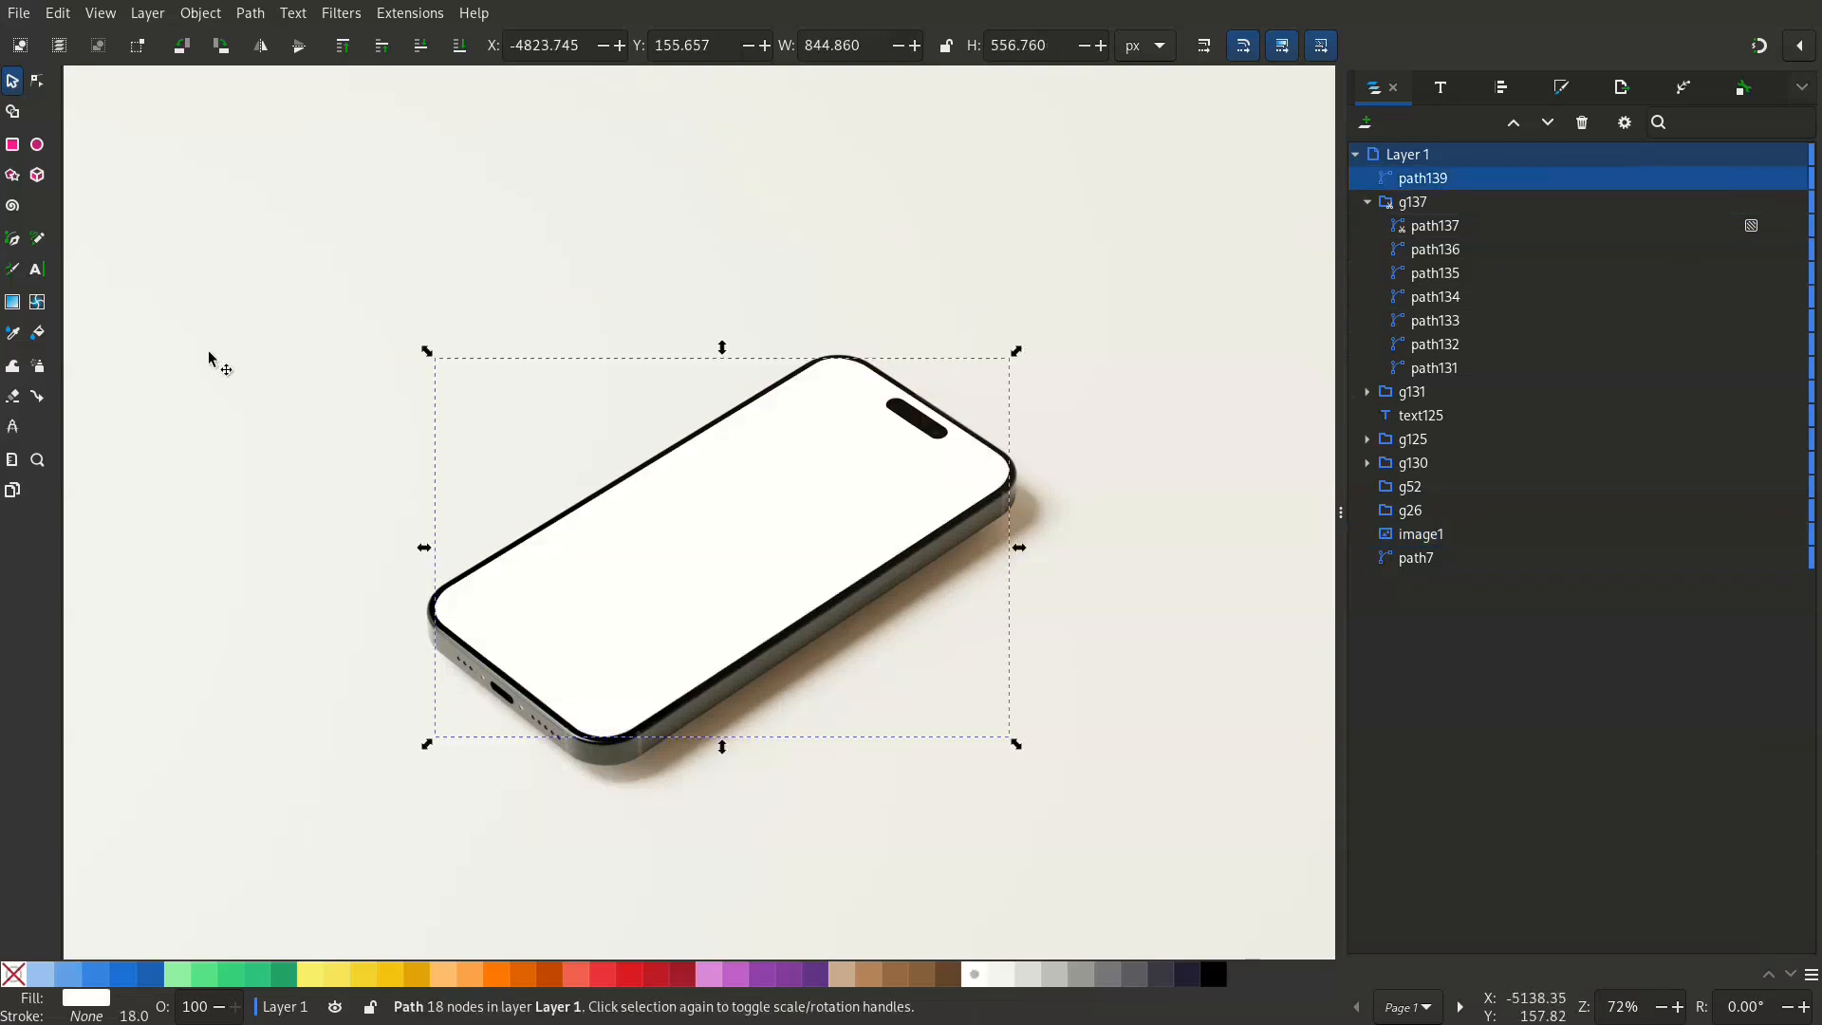
left_click(13, 306)
left_click_drag(581, 466, 659, 590)
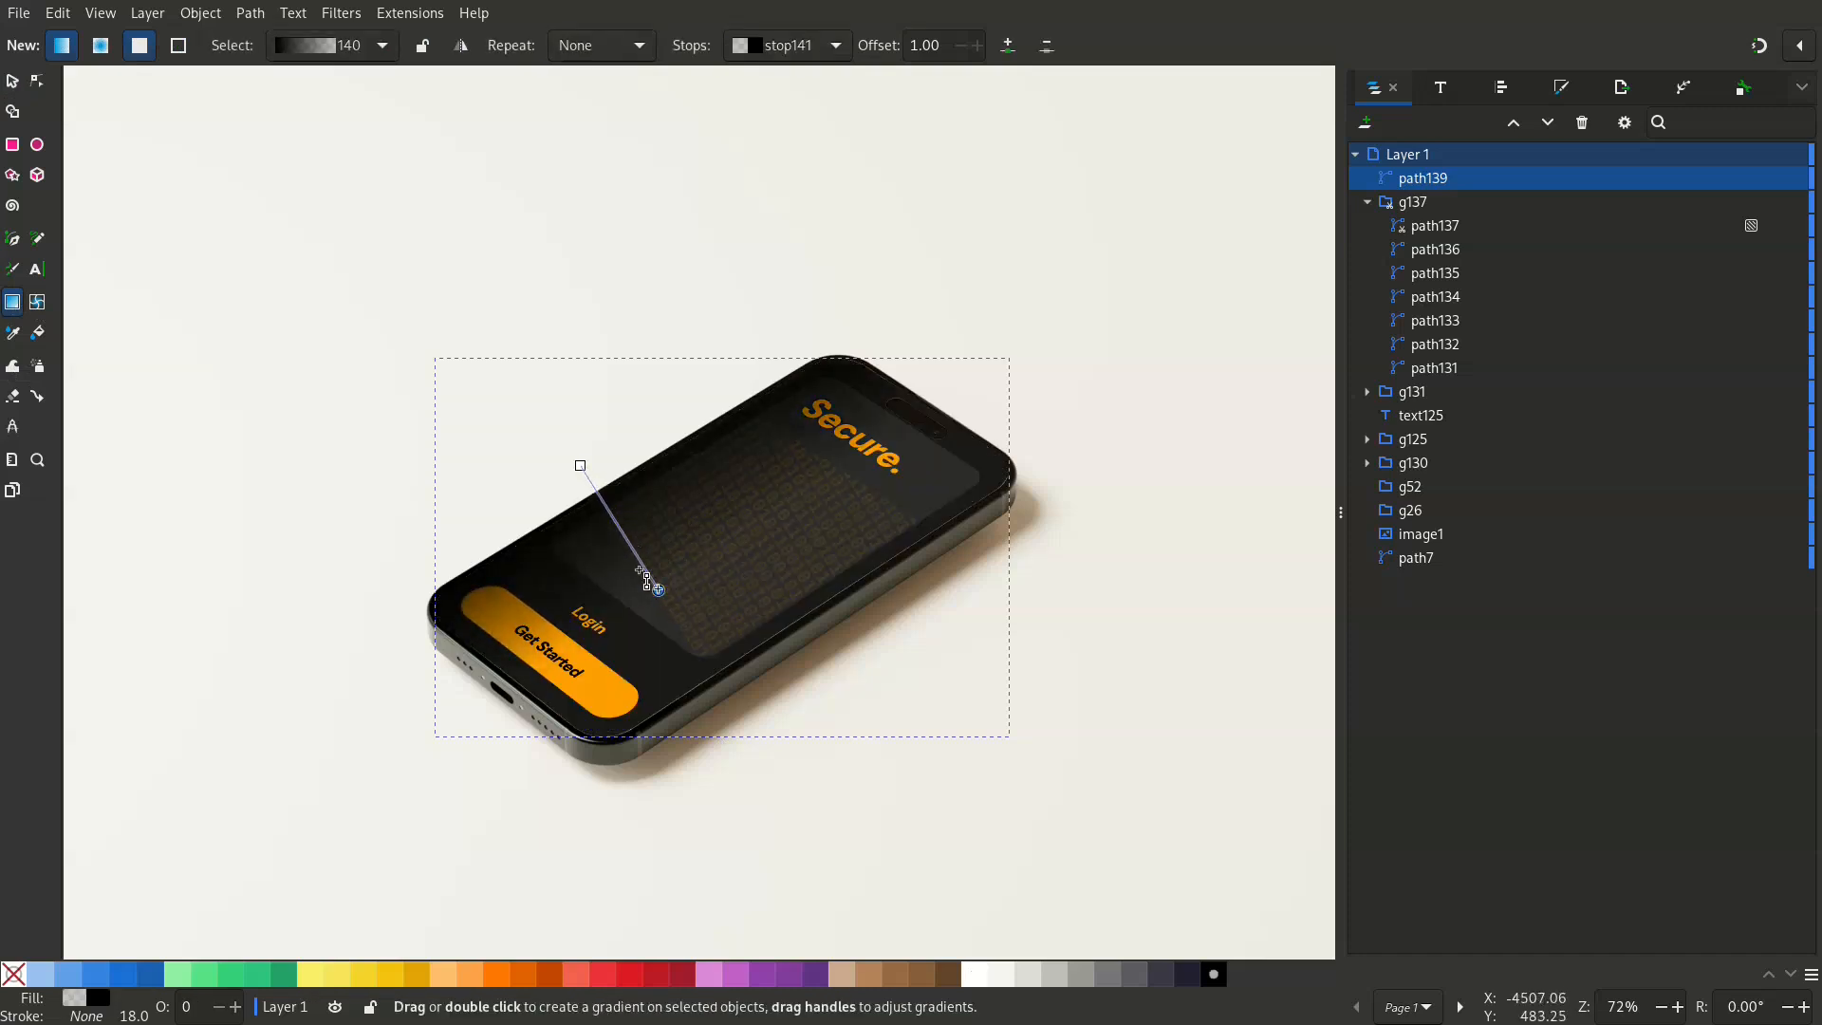
Colour both the end and start stops of the display shape's gradient white
left_click(975, 976)
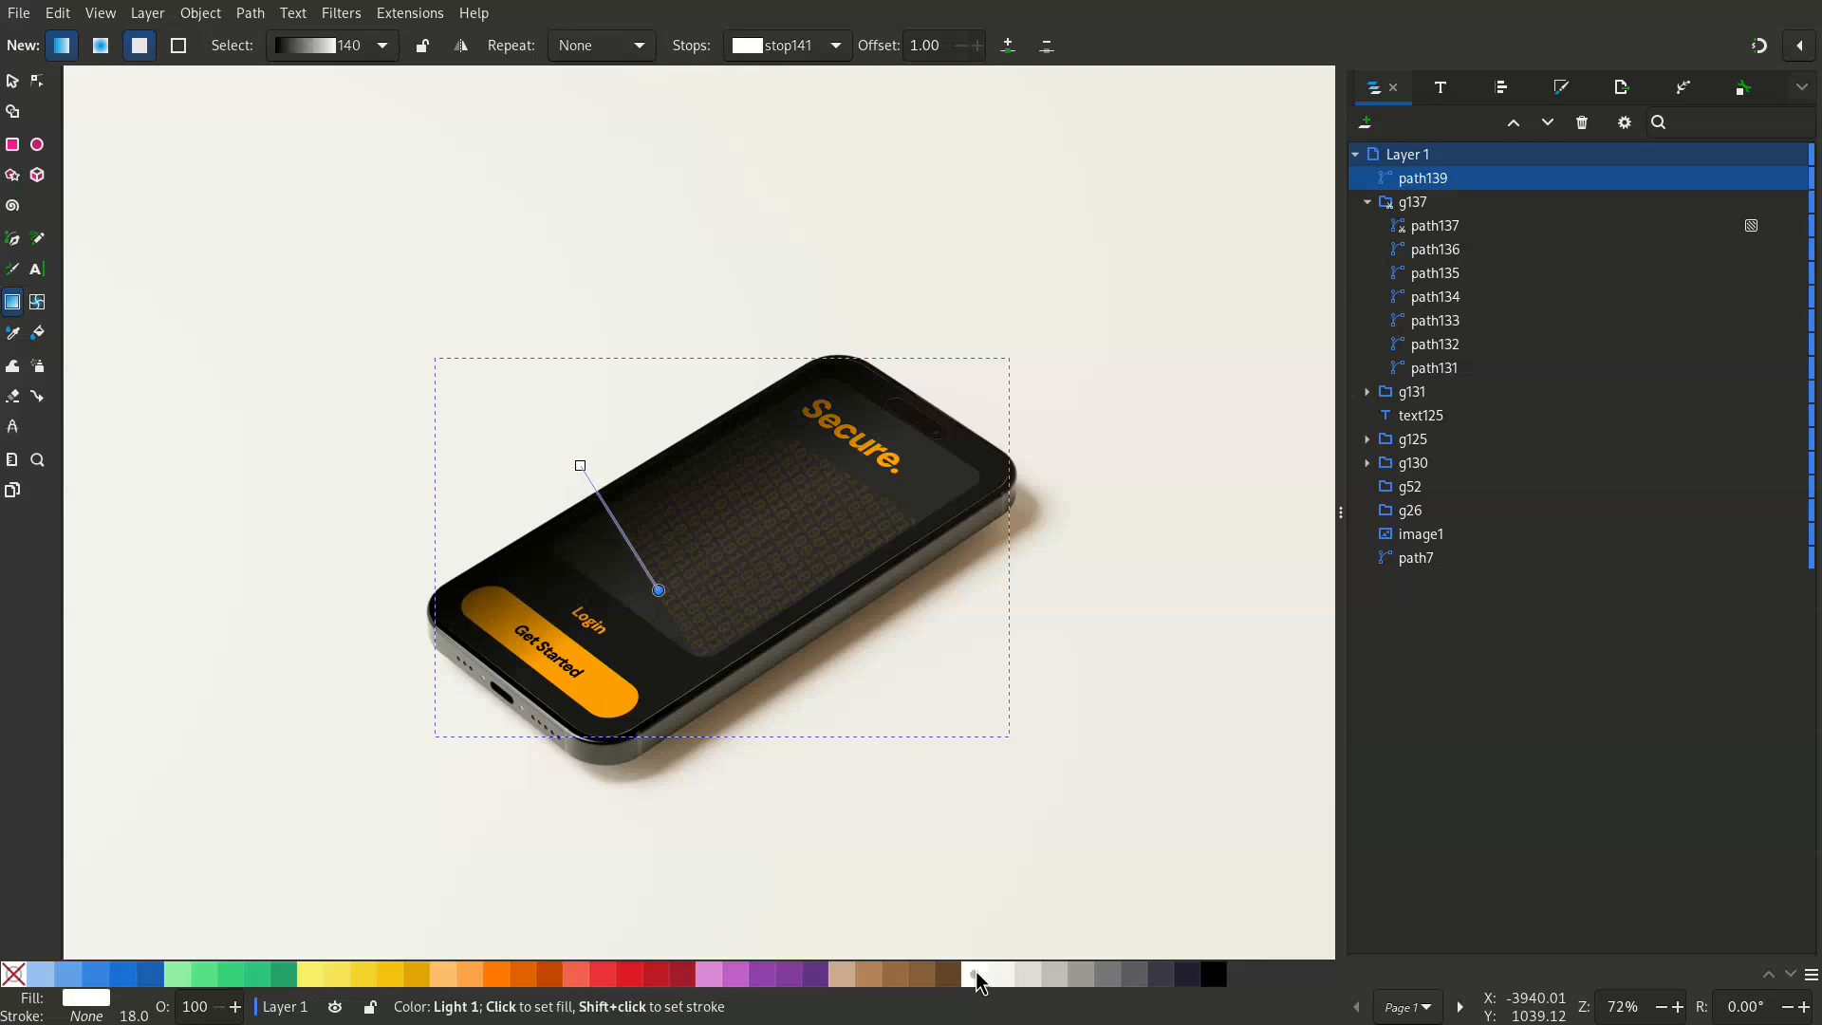
left_click(582, 468)
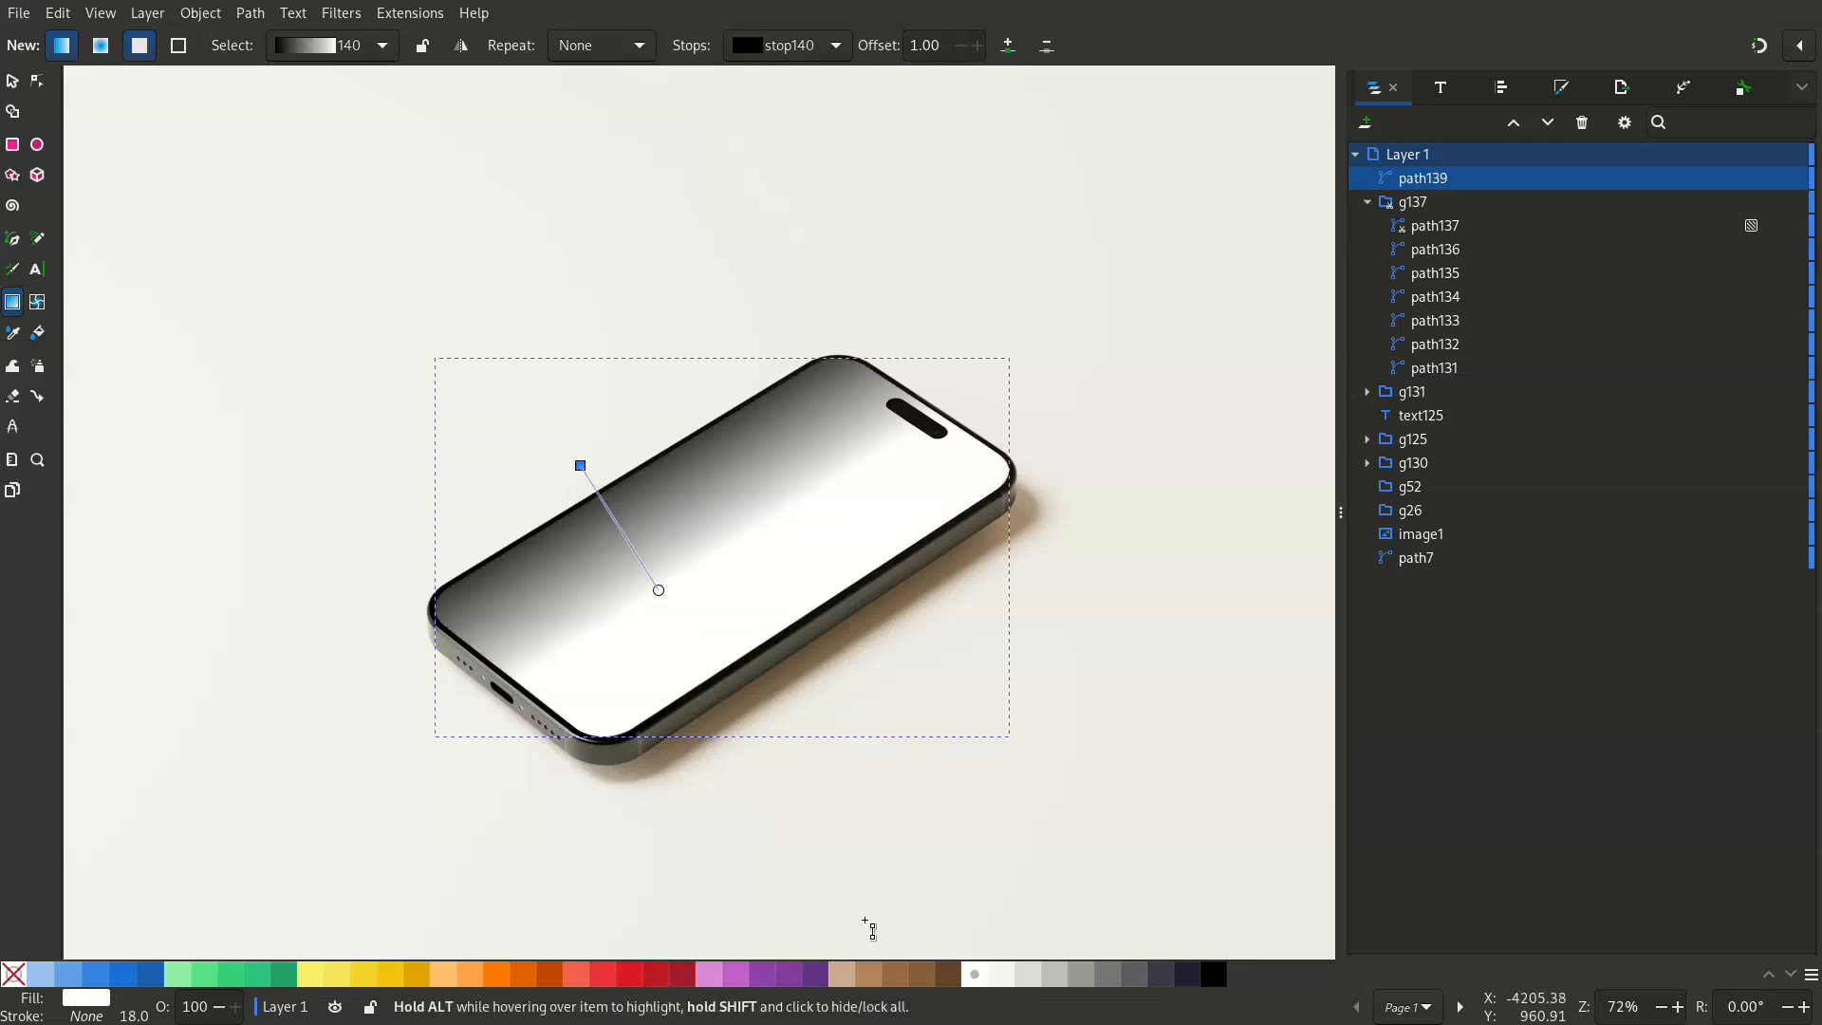
left_click(974, 976)
Make the gradient's end stop fully transparent and move its start handle farther out beyond the phone's upper edge
left_click(1496, 87)
left_click(1570, 87)
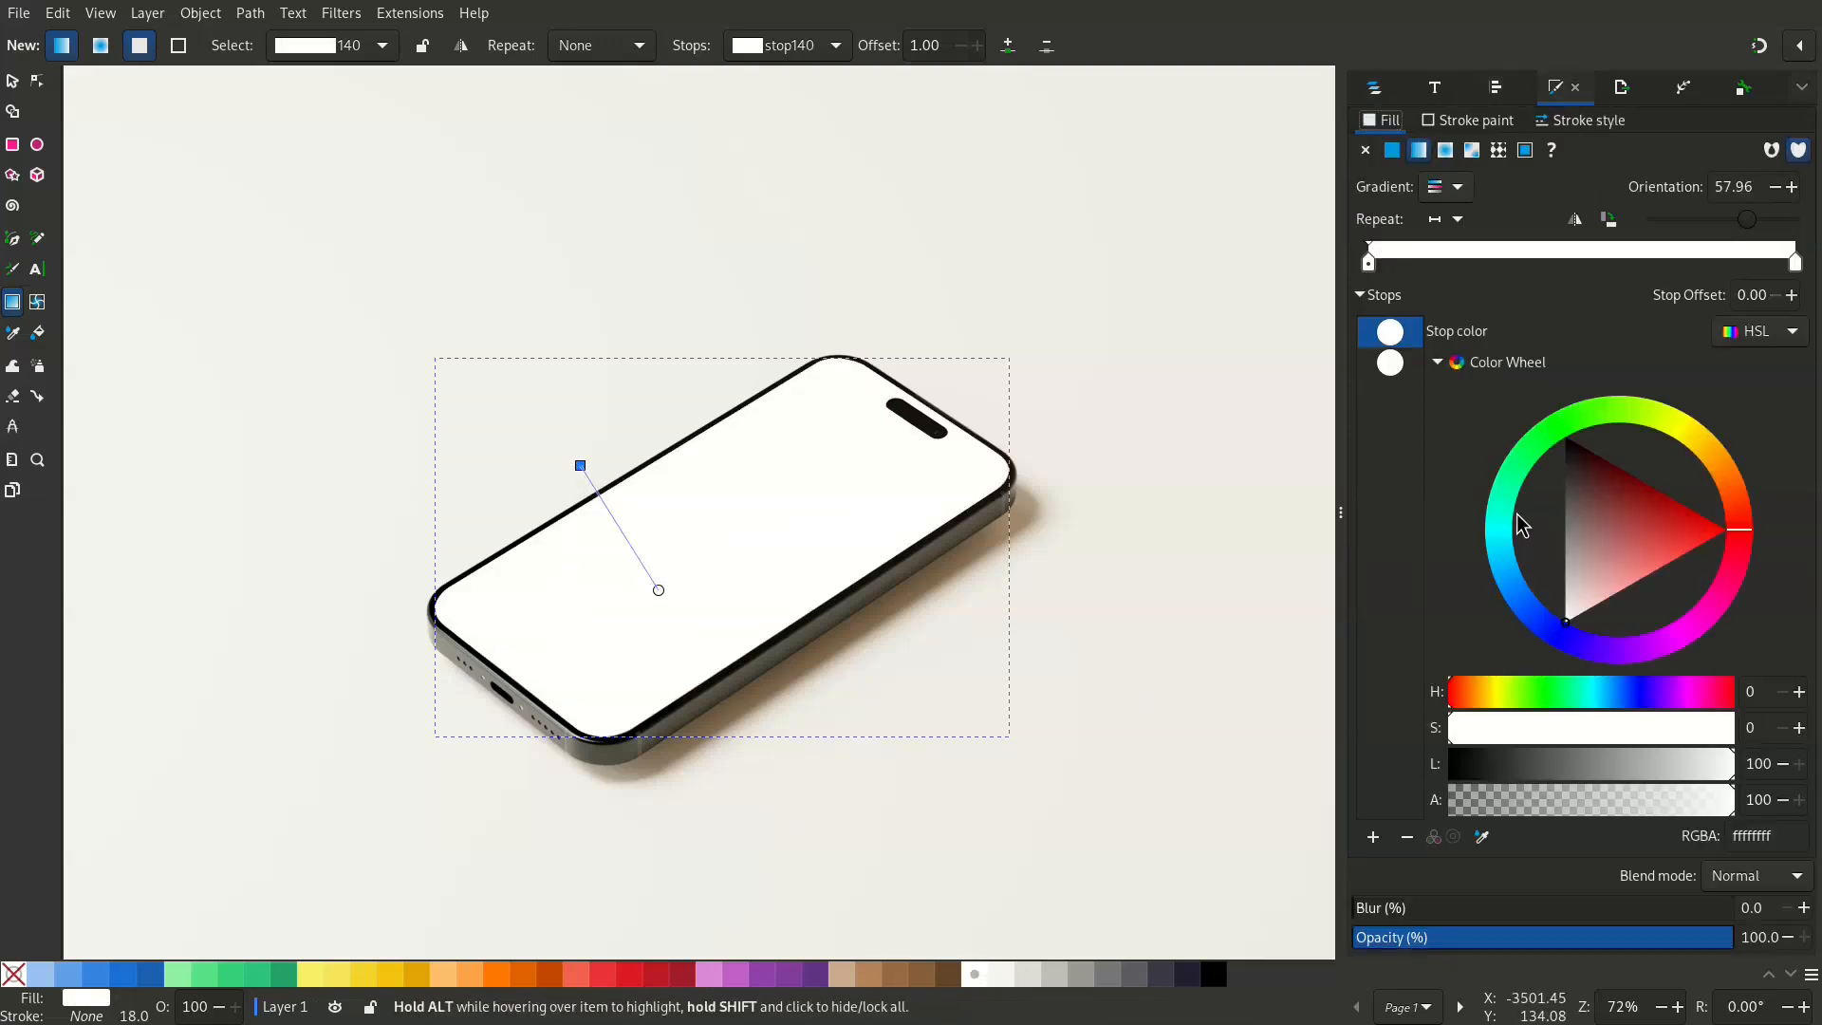
left_click(1390, 363)
left_click_drag(1611, 800, 1452, 800)
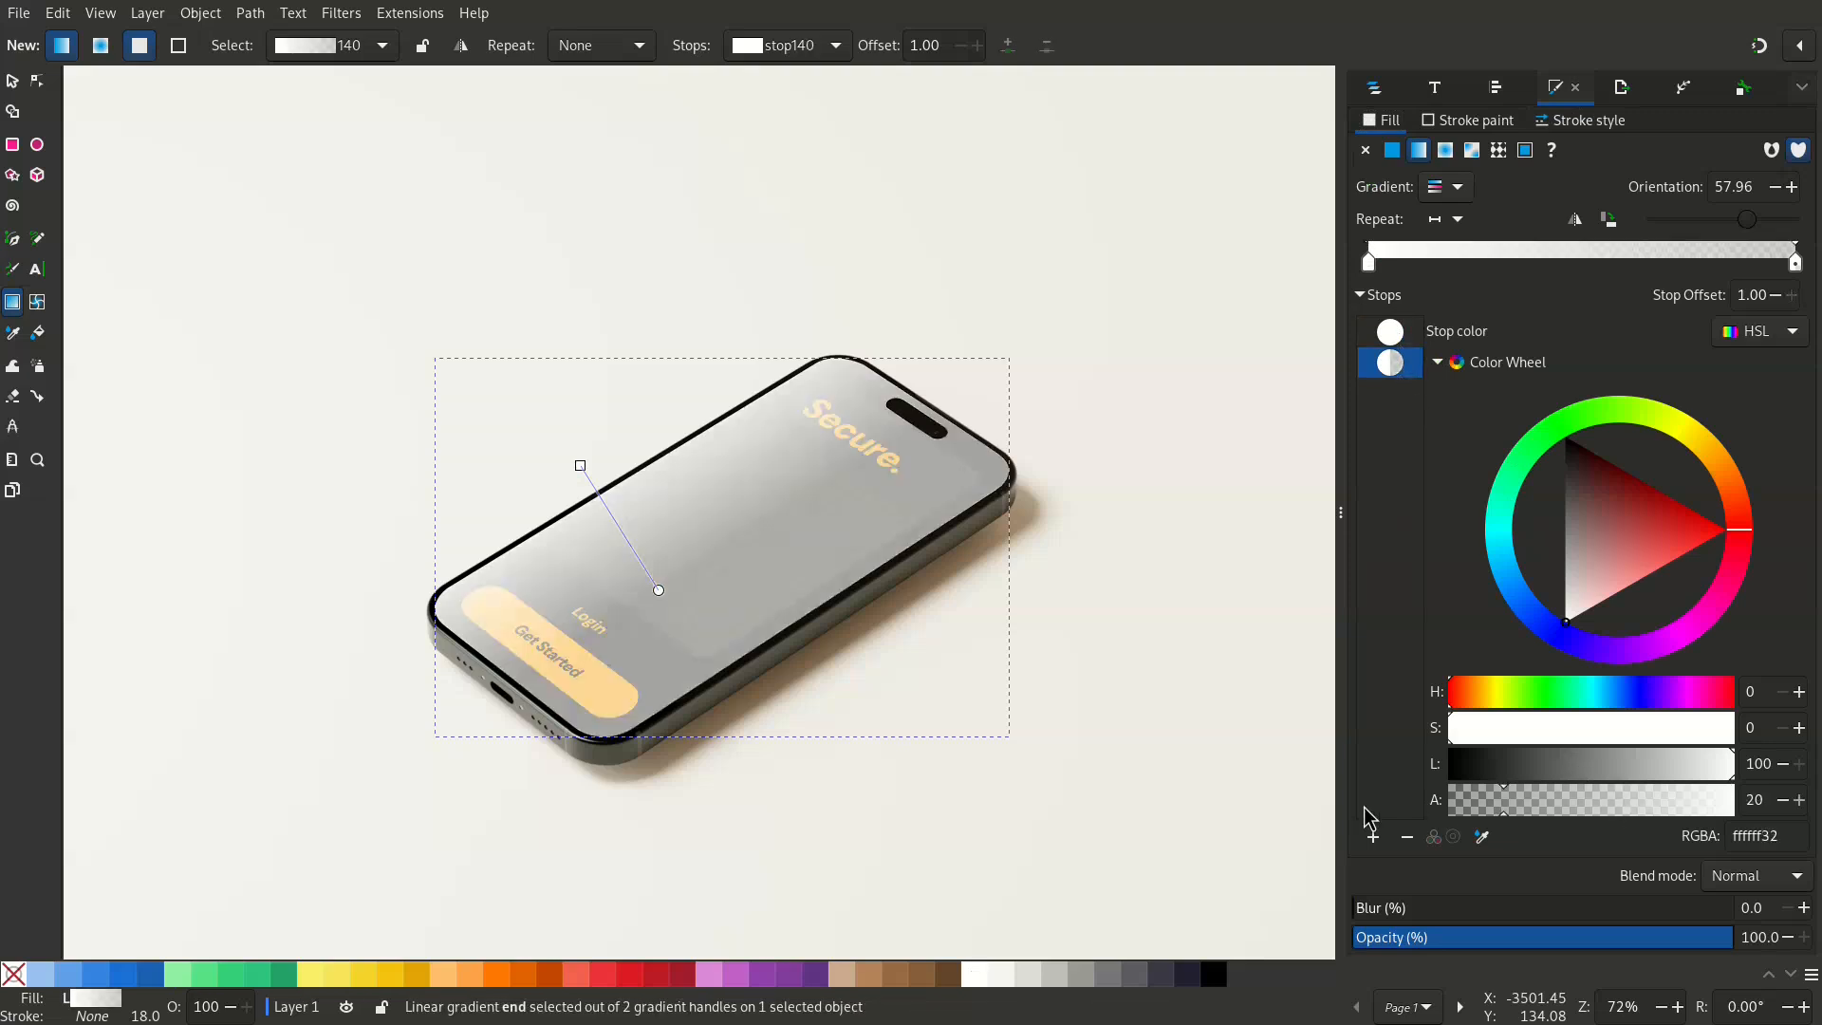
left_click_drag(580, 465, 543, 422)
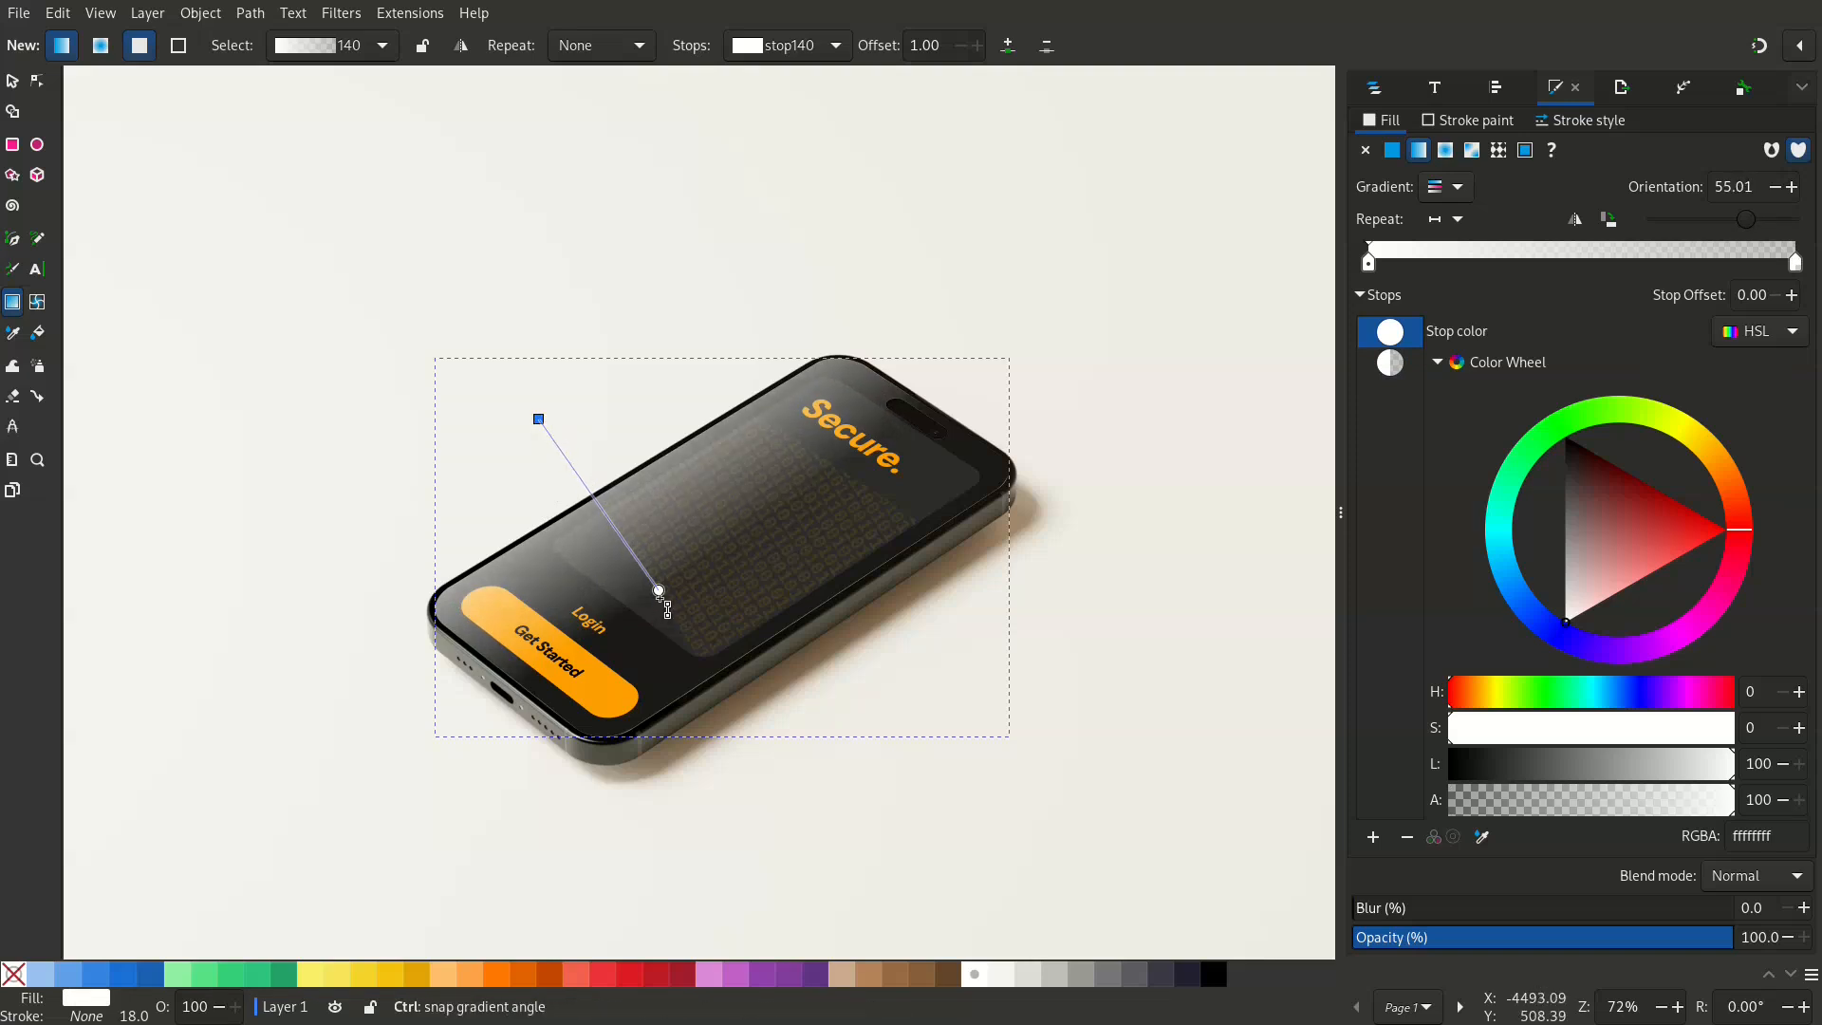
Deselect everything, hide the dialogs and examine the glare and clipped login screen on the finished phone mockup
scroll(659, 598, "down", 3)
key("s")
left_click(379, 725)
scroll(755, 503, "up", 2)
left_click_drag(867, 530, 1207, 443)
left_click_drag(1020, 477, 817, 441)
scroll(816, 455, "up", 2)
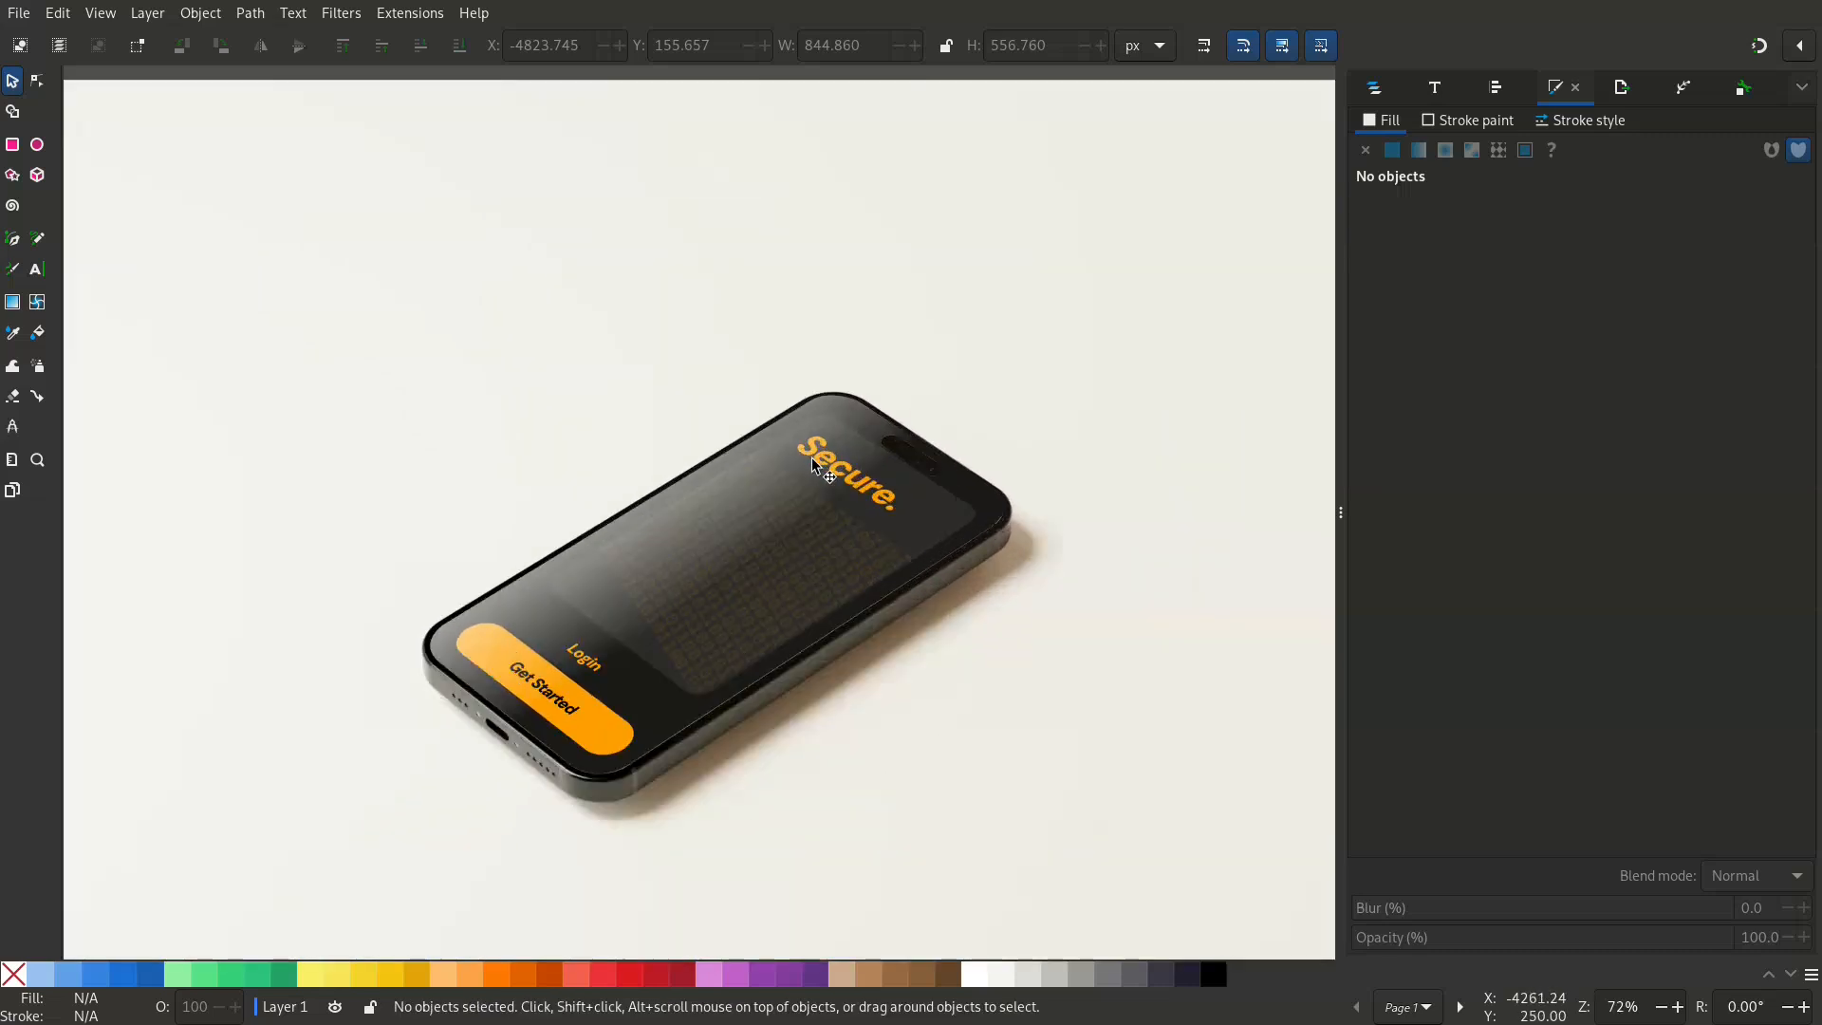
key("F12")
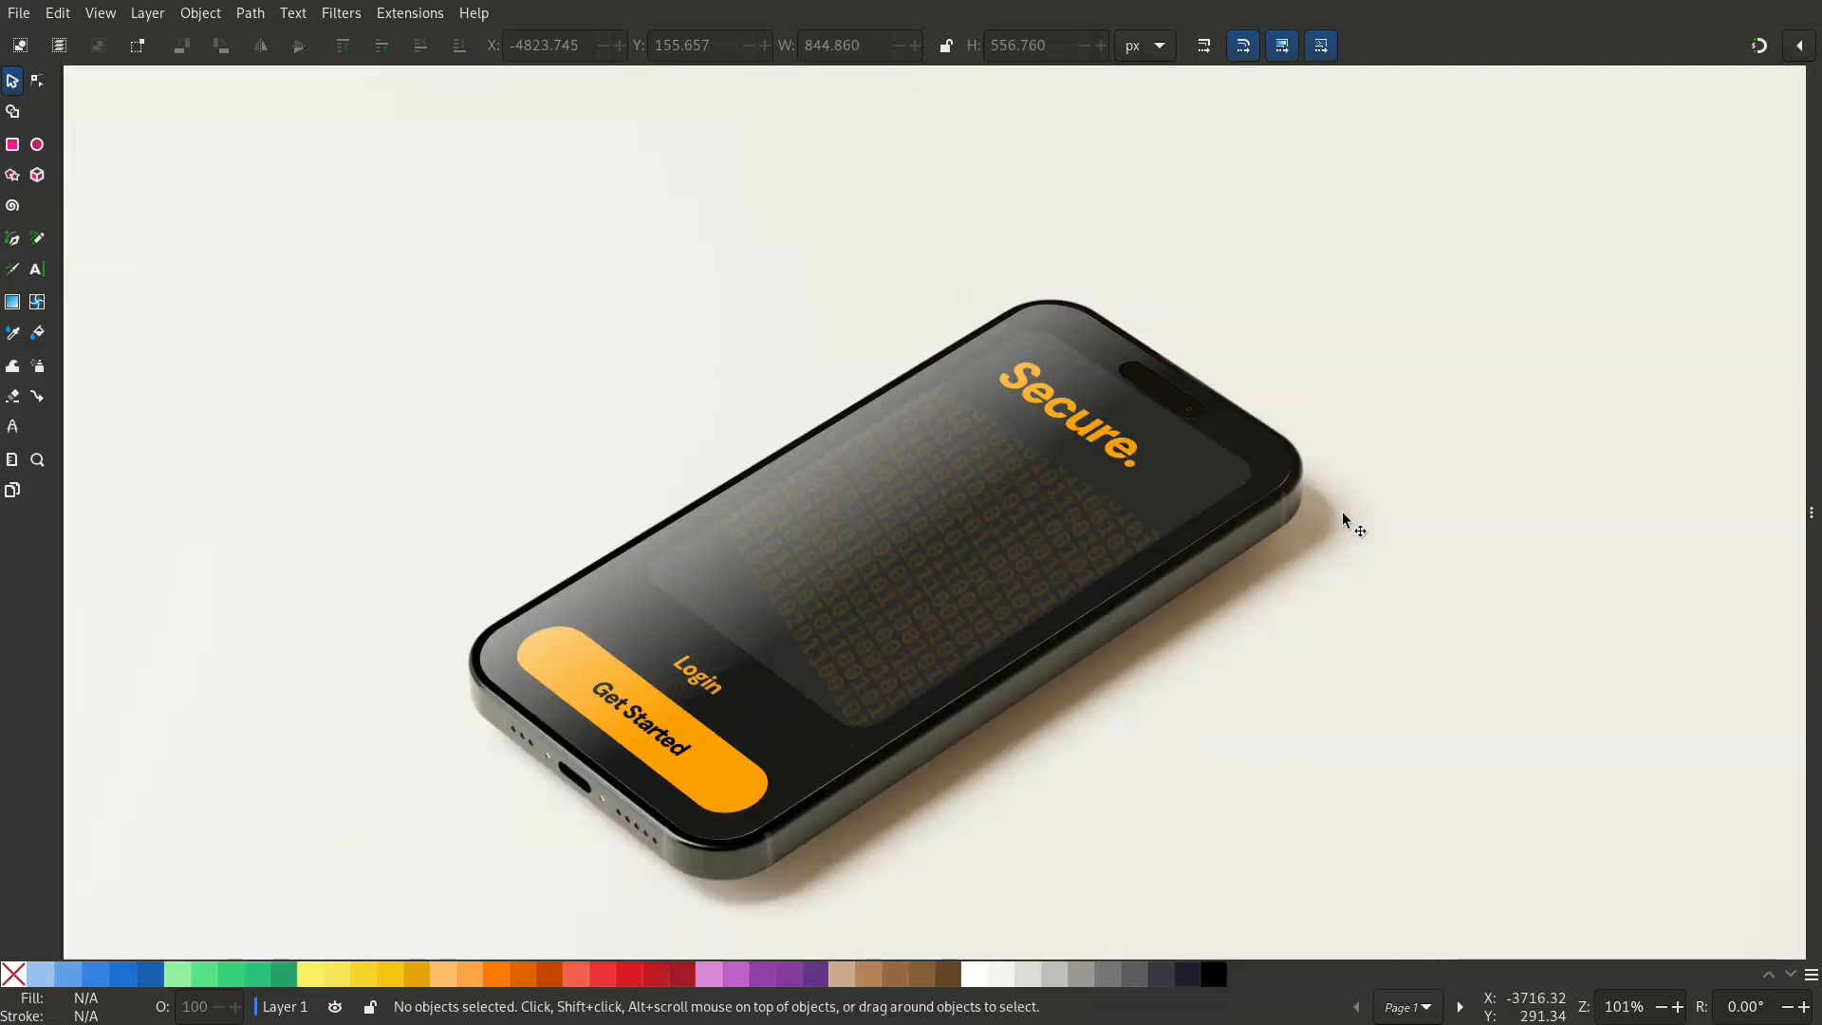
scroll(1272, 529, "down", 1)
left_click_drag(1278, 533, 1099, 484)
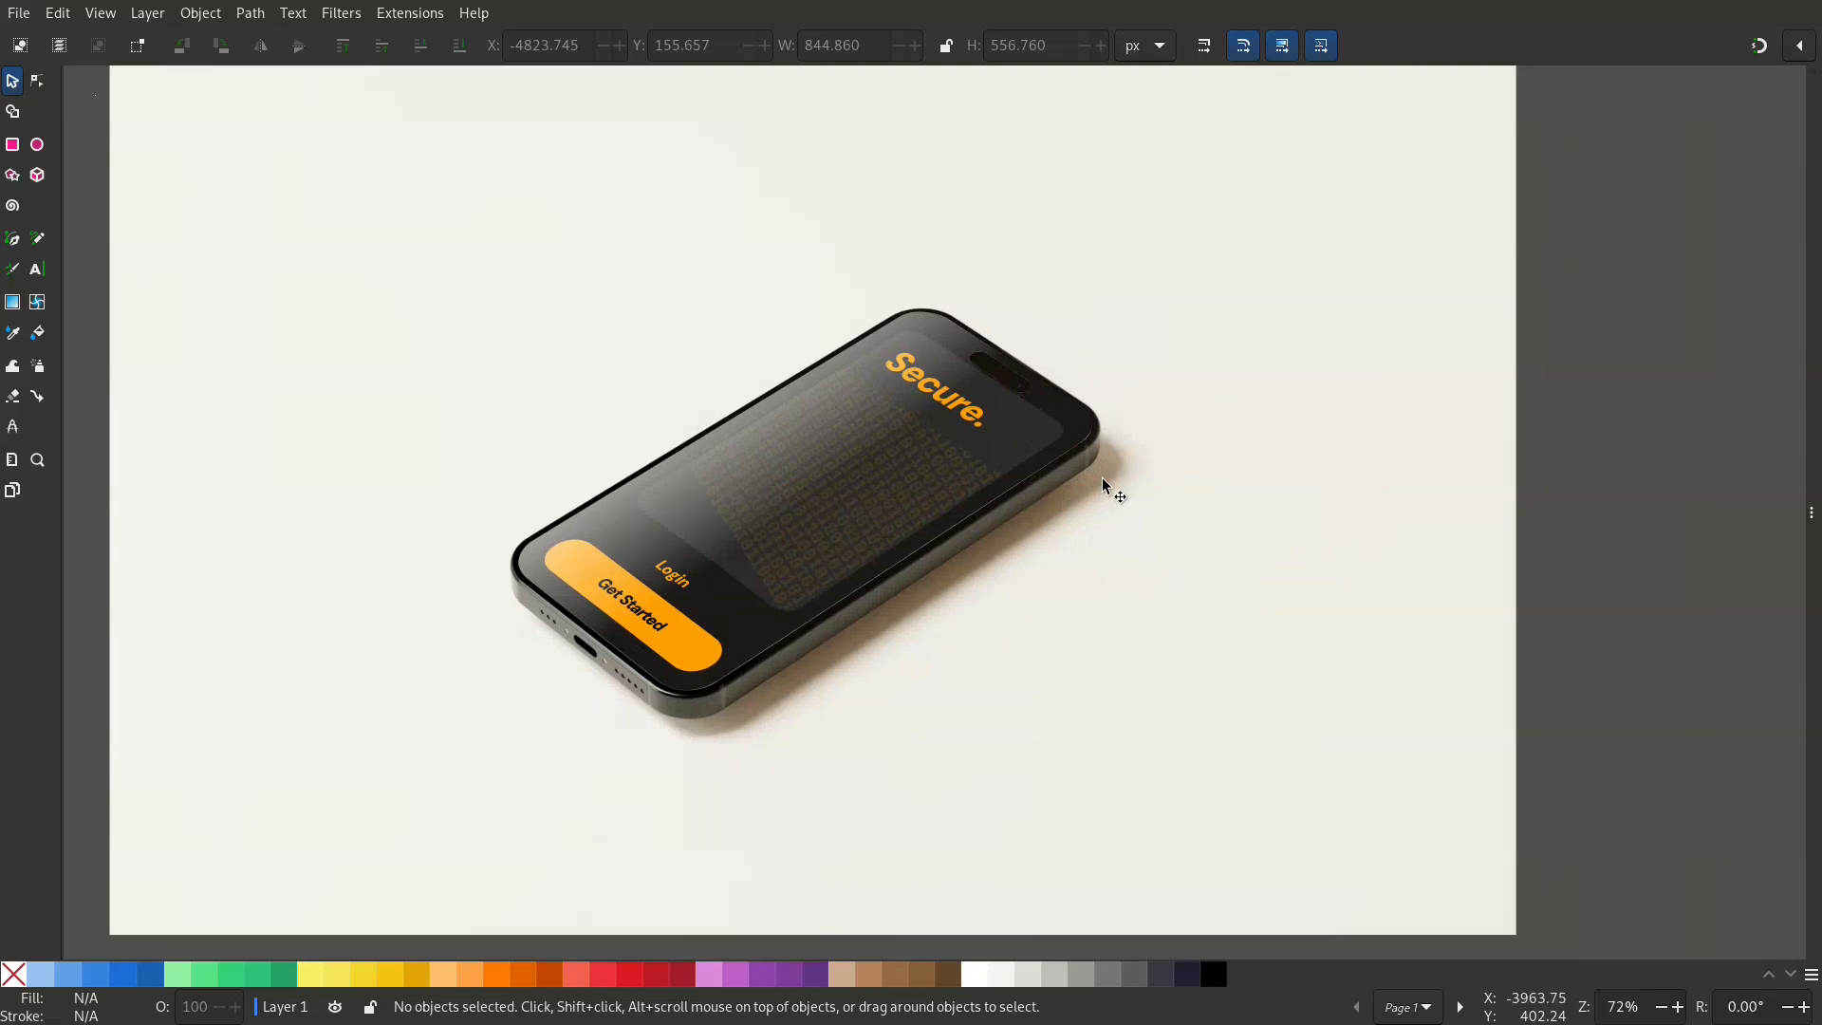